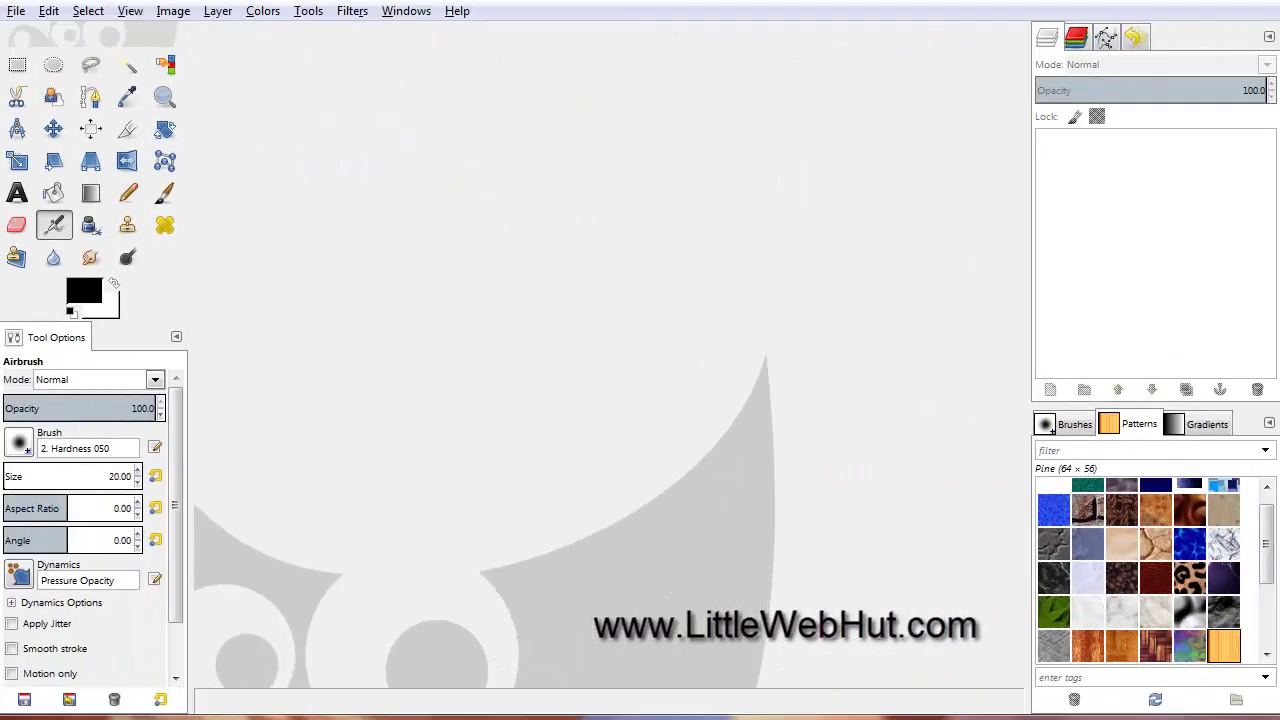
# Step: Create a new 2560 × 1440 px image and fill its background with black
pyautogui.click(16, 12)
pyautogui.click(42, 36)
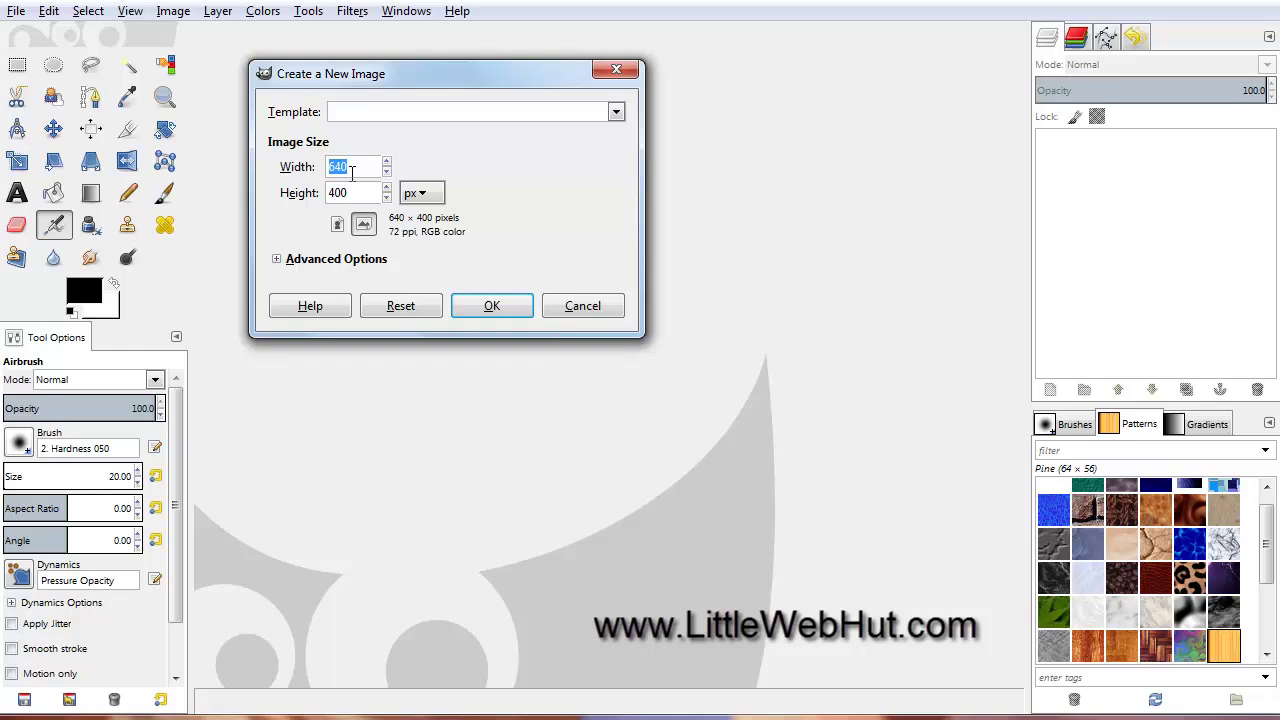
pyautogui.write('25')
pyautogui.doubleClick(338, 193)
pyautogui.write('14')
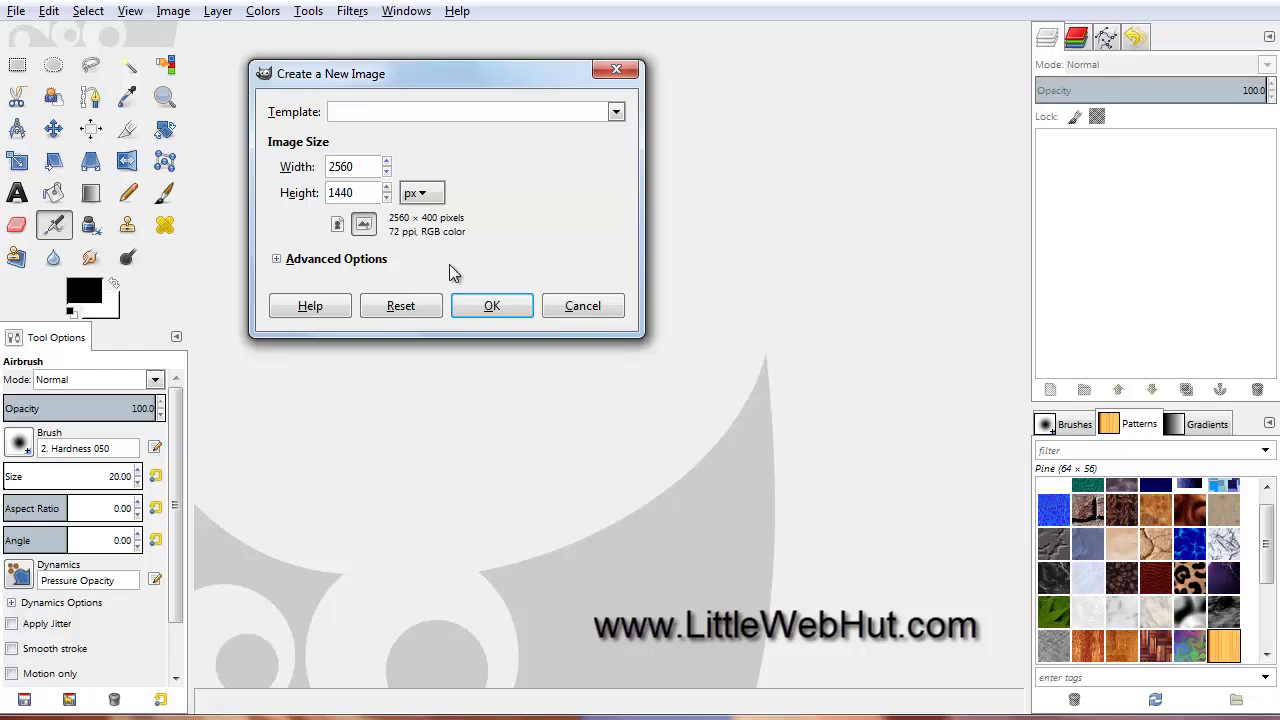
pyautogui.click(490, 305)
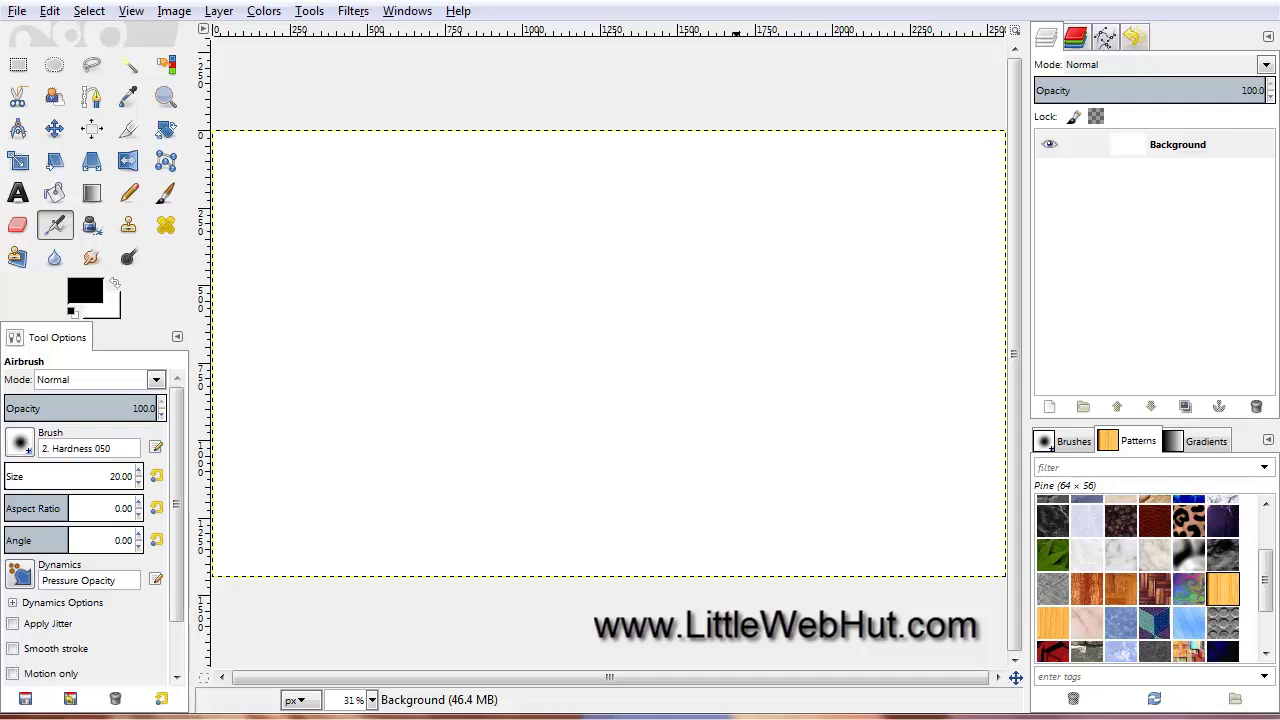
pyautogui.click(56, 195)
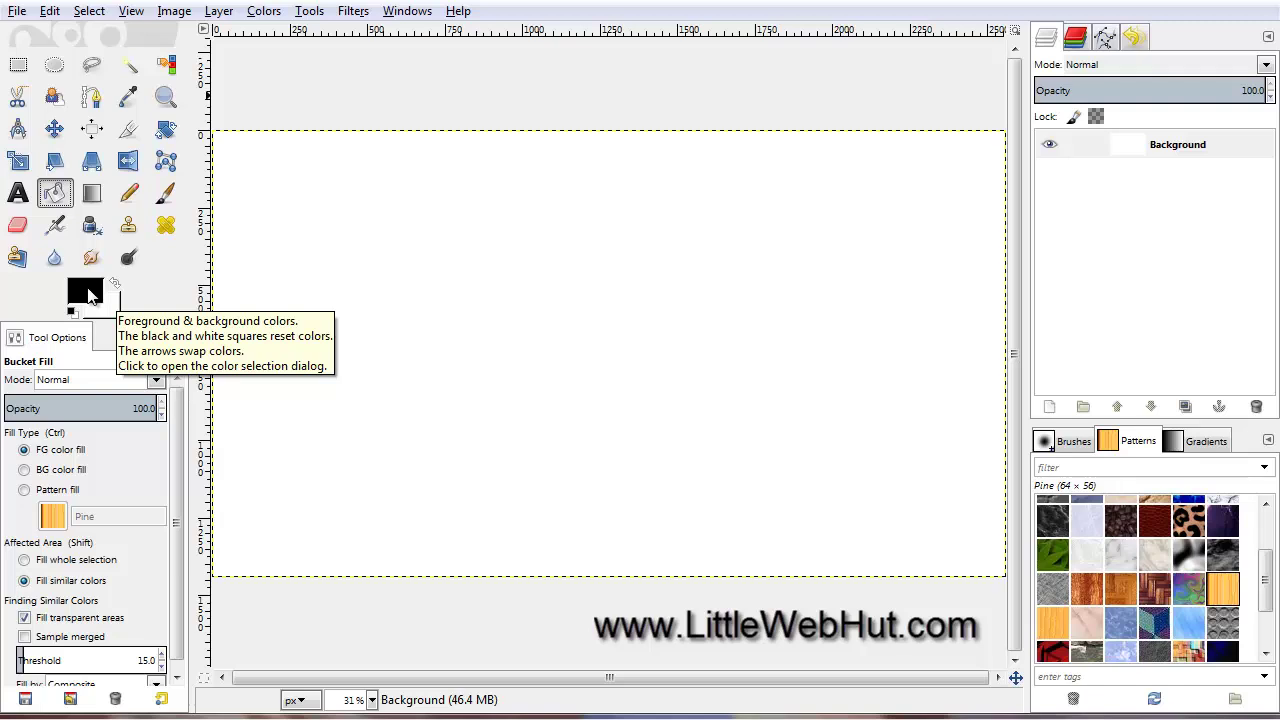
pyautogui.click(257, 238)
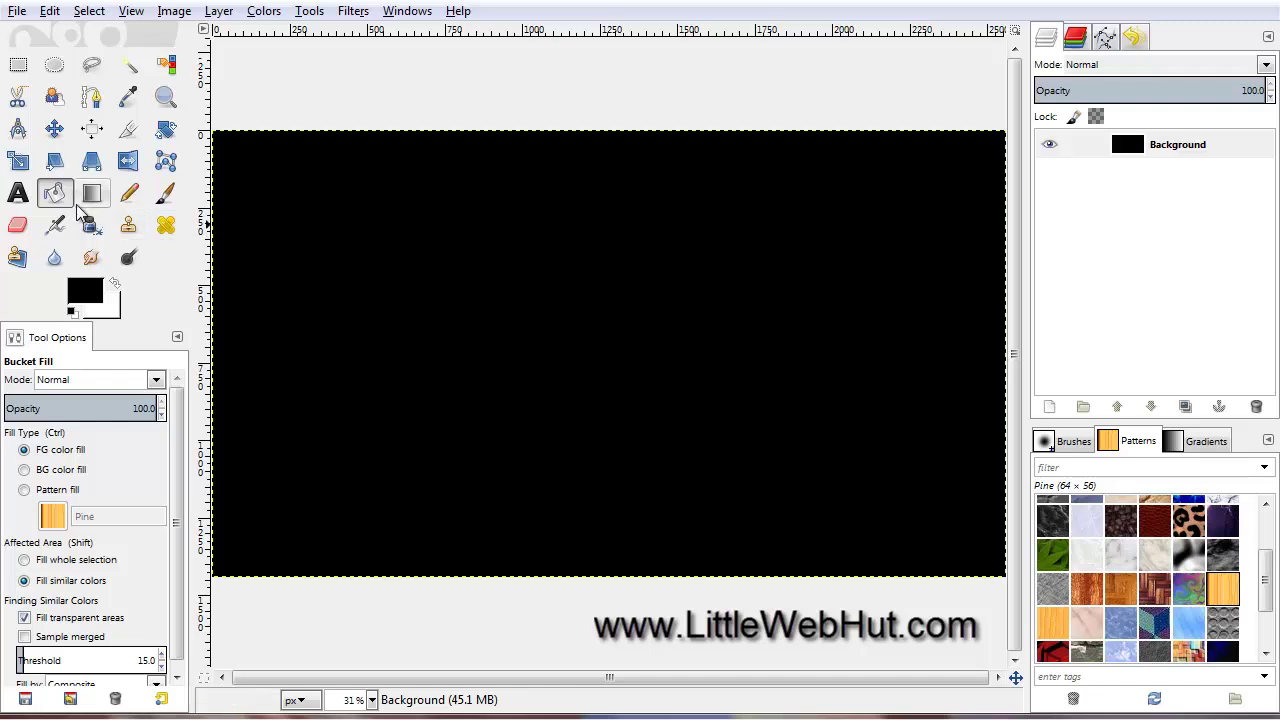
# Step: Set the Text tool to Sans Bold at 800 px and swap the foreground and background colors so the text color is white
pyautogui.click(17, 194)
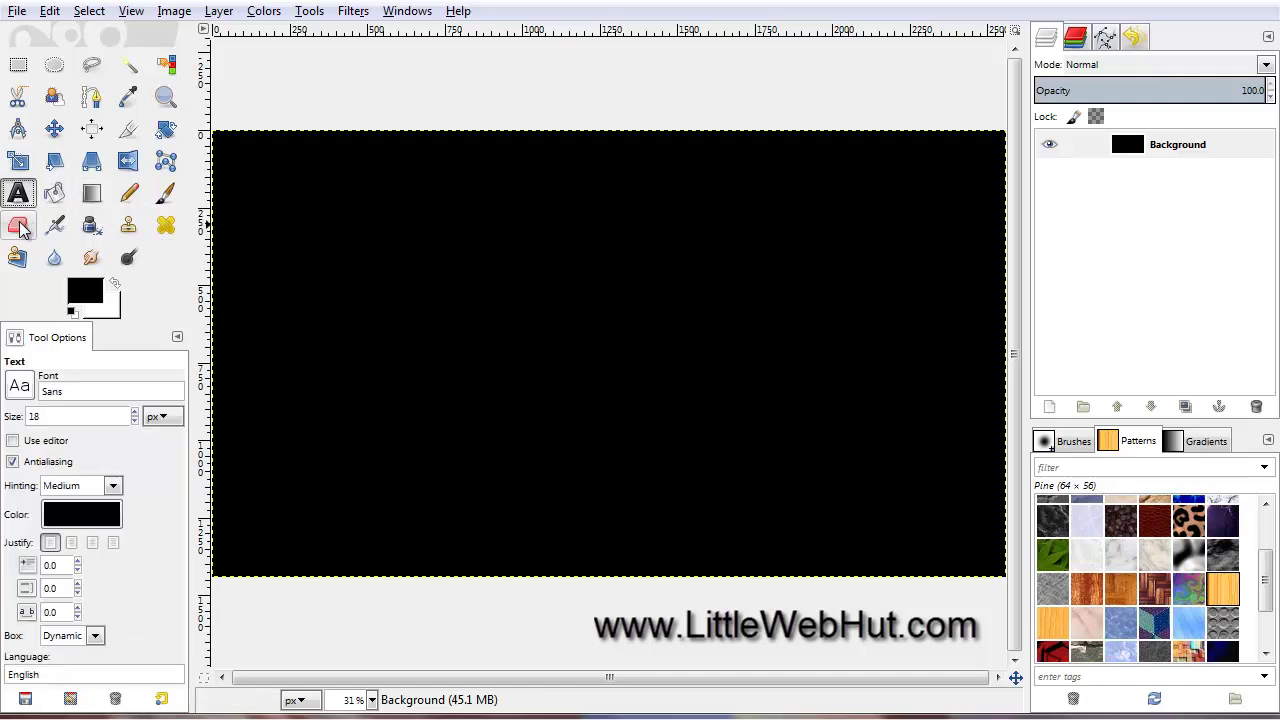
pyautogui.click(19, 385)
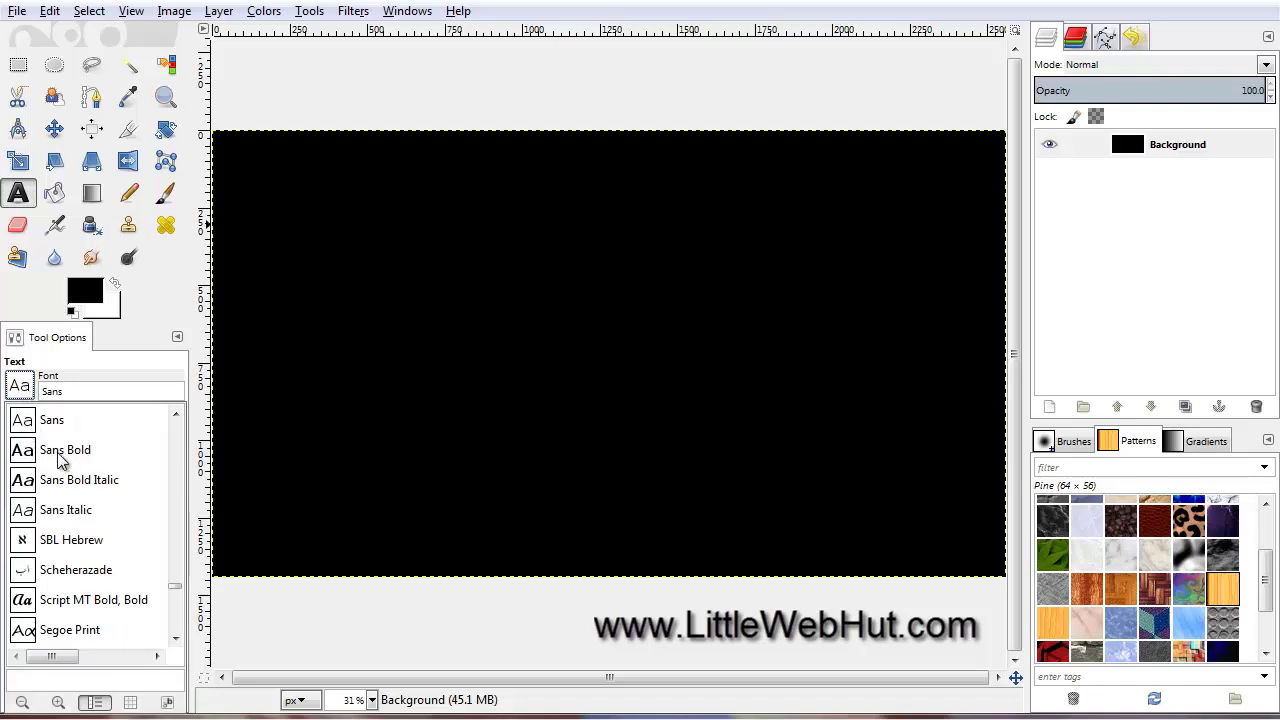
pyautogui.click(35, 452)
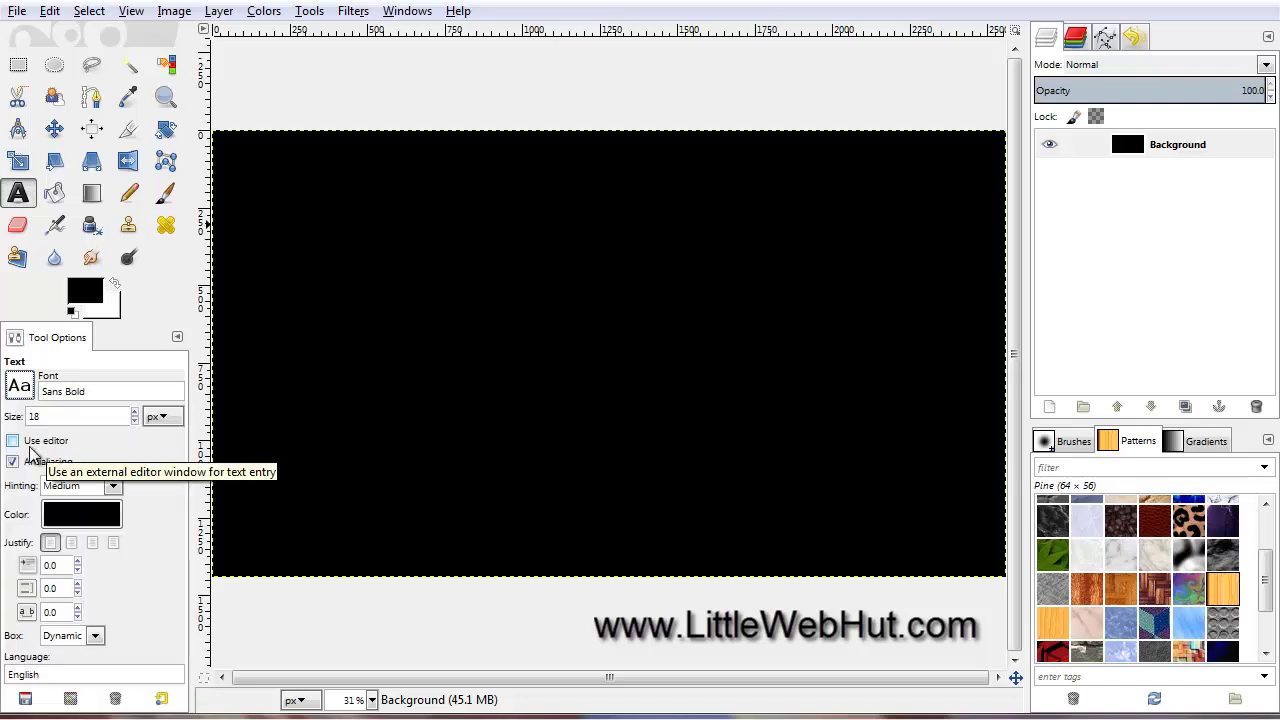
pyautogui.doubleClick(33, 413)
pyautogui.press('BackSpace')
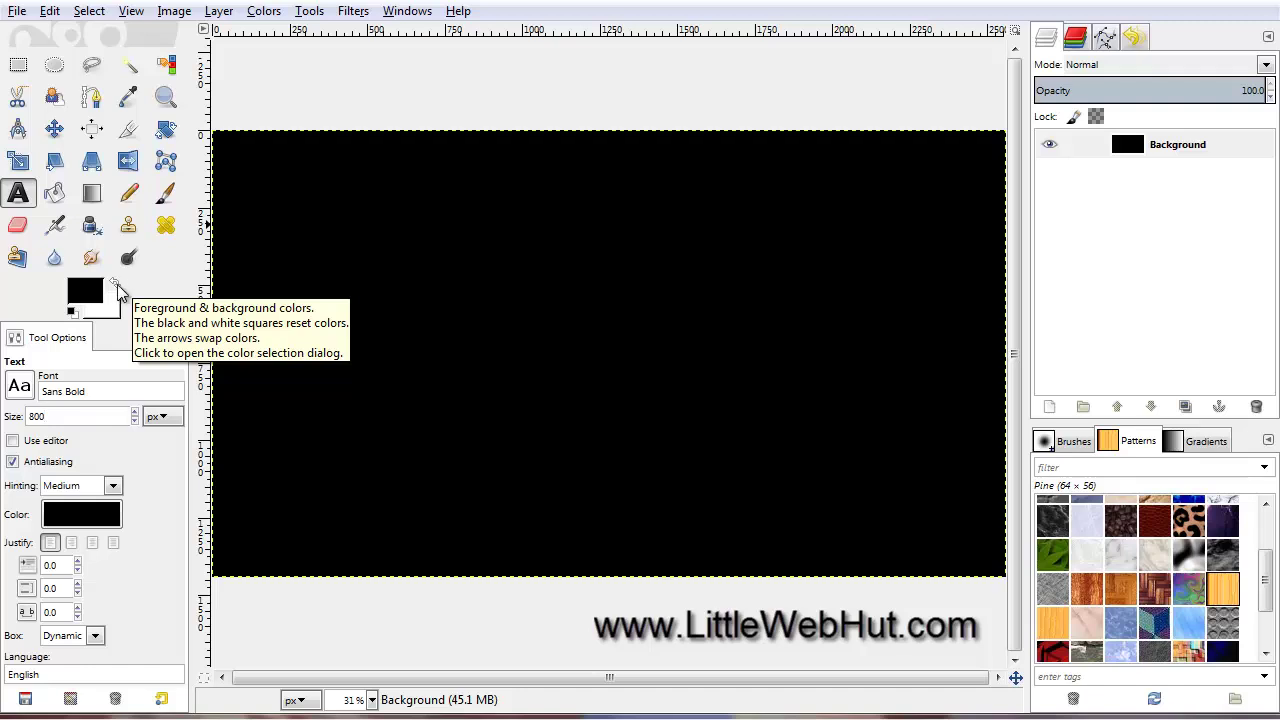
pyautogui.click(116, 283)
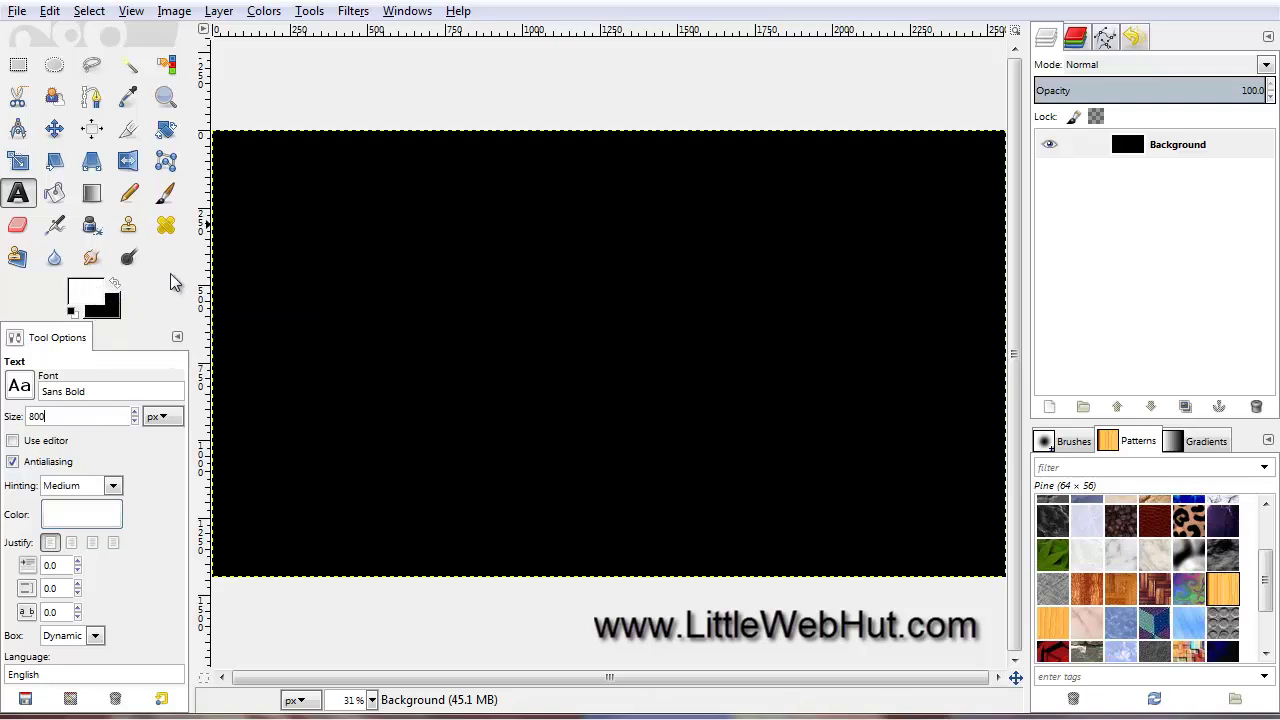
# Step: Add the text GIMP to the canvas and move it up so it sits roughly centered in the image
pyautogui.click(226, 272)
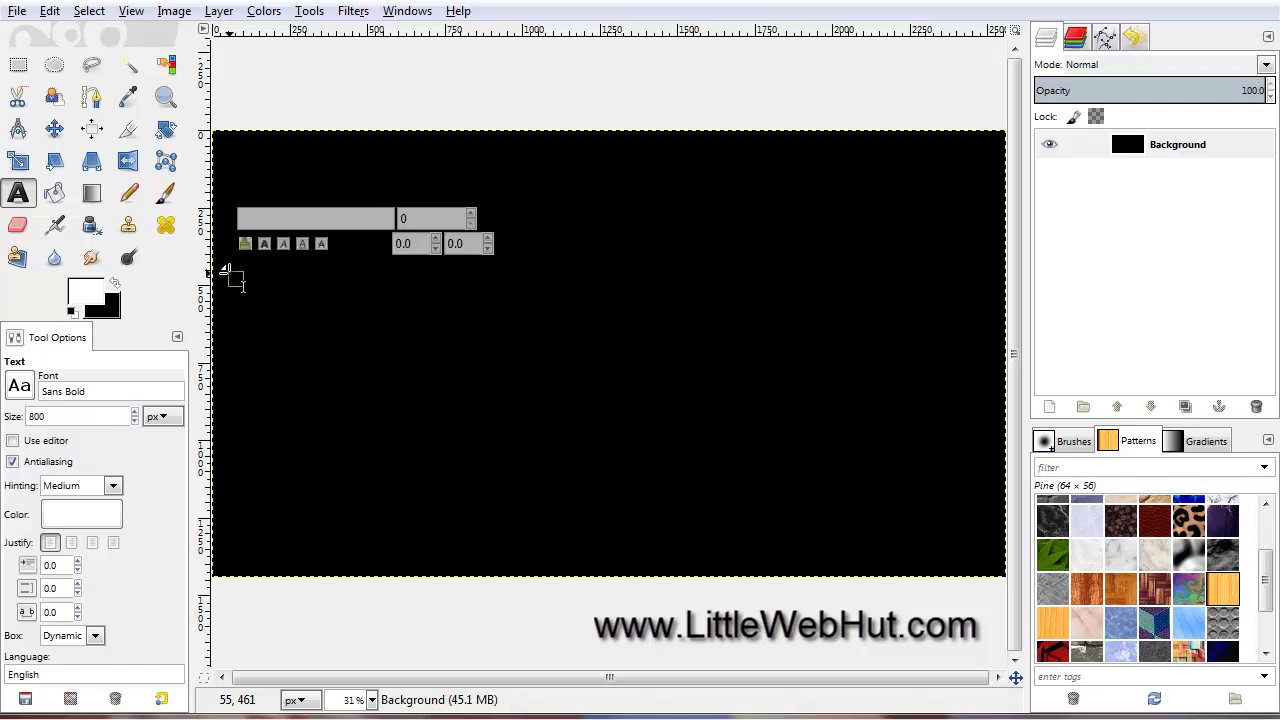
pyautogui.write('GIMP')
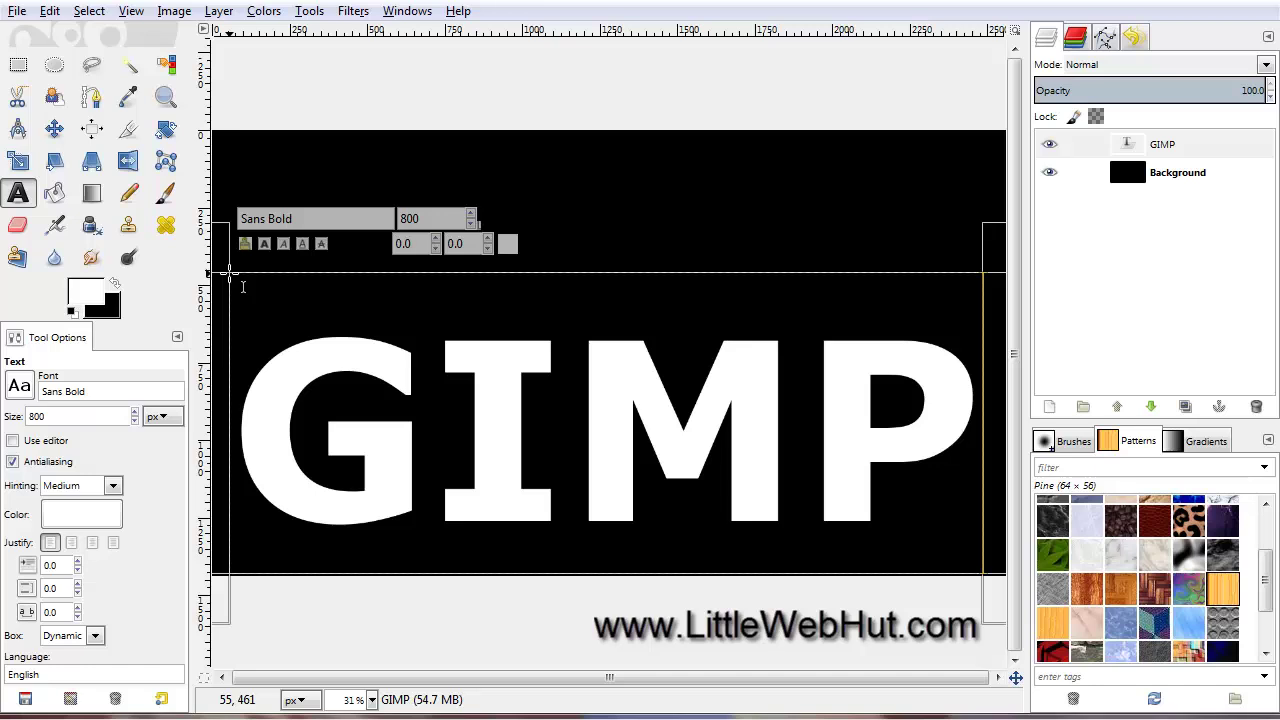
pyautogui.click(56, 130)
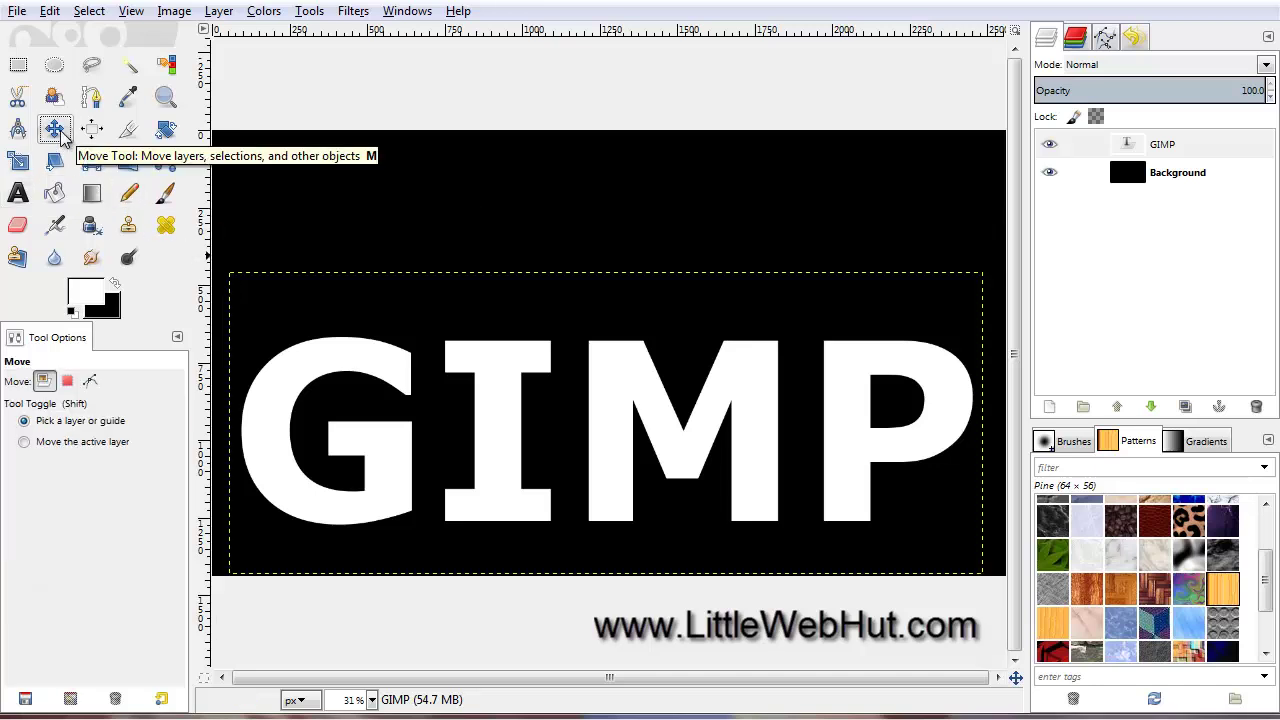
pyautogui.moveTo(486, 414); pyautogui.dragTo(489, 351)
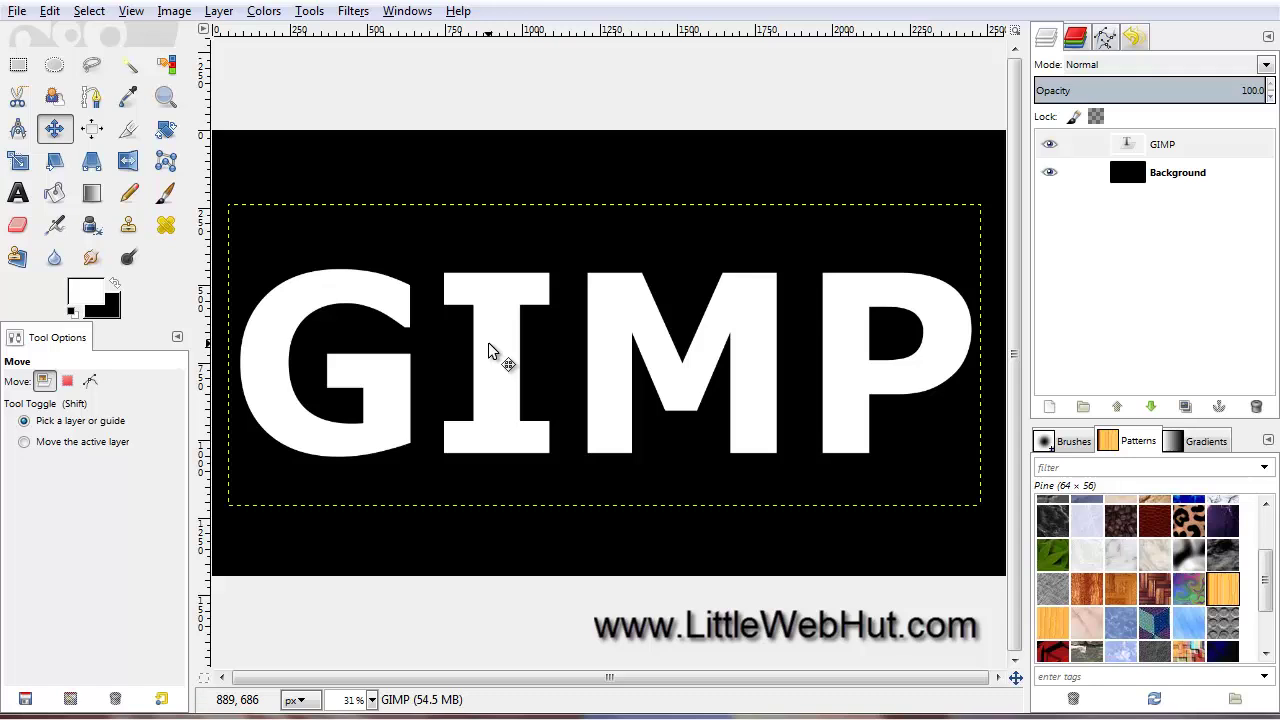
# Step: Create a selection from the GIMP text layer's alpha and feather it by 80 px
pyautogui.rightClick(1101, 147)
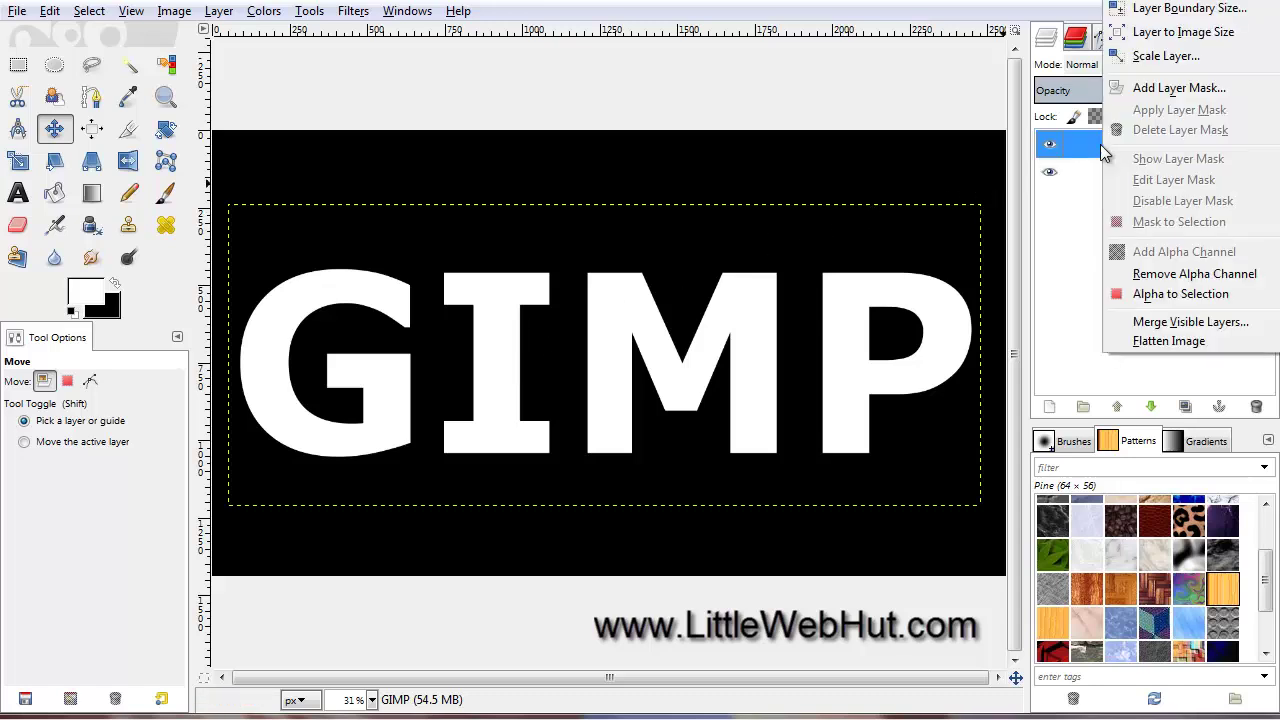
pyautogui.click(1173, 296)
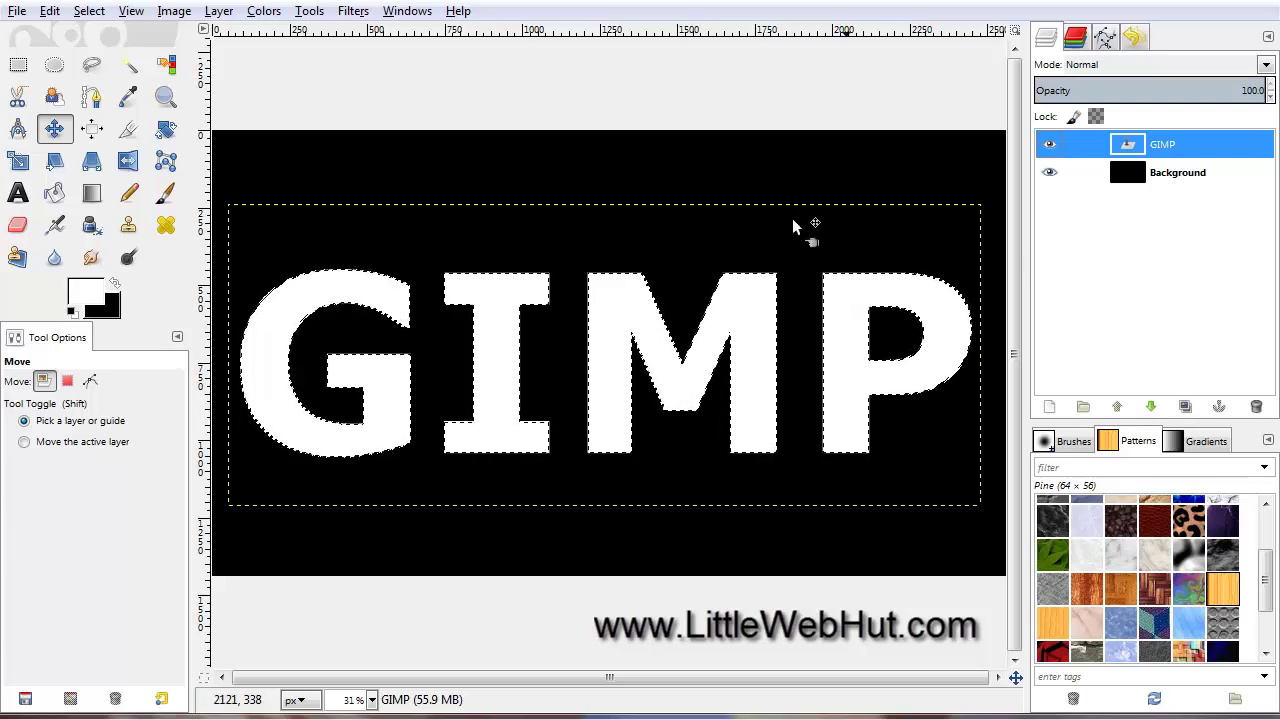
pyautogui.click(90, 12)
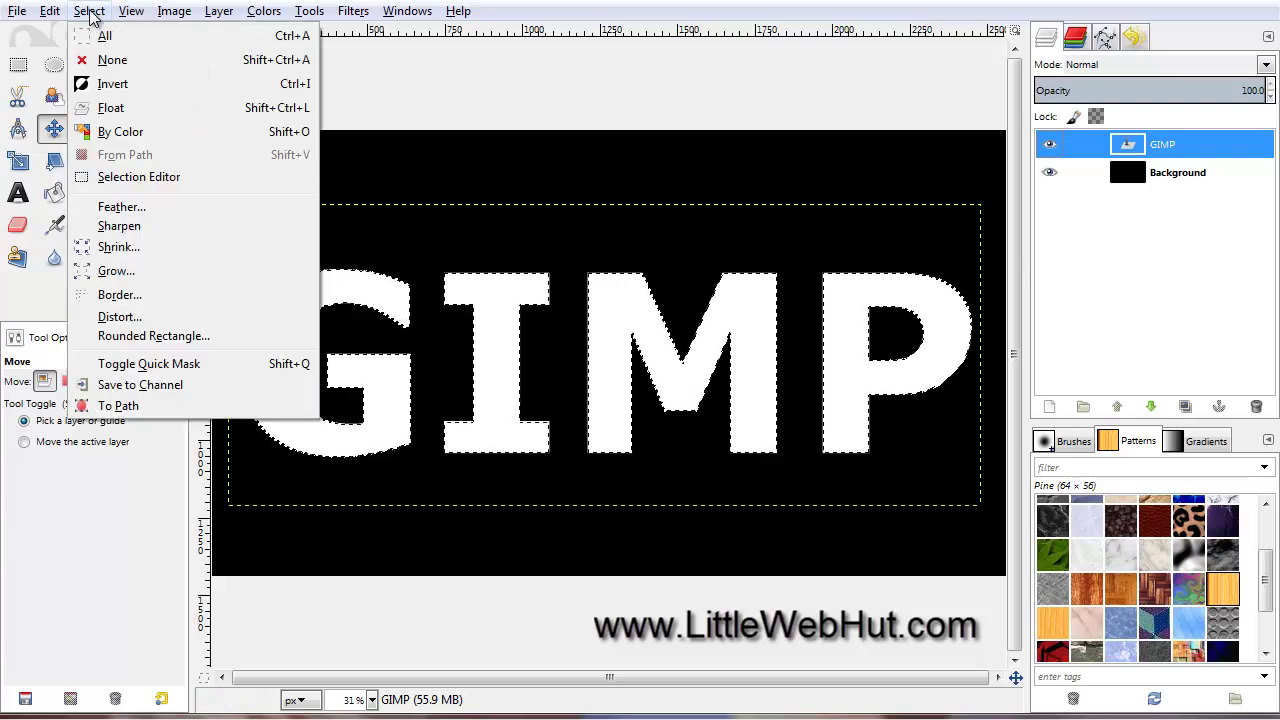
pyautogui.click(143, 209)
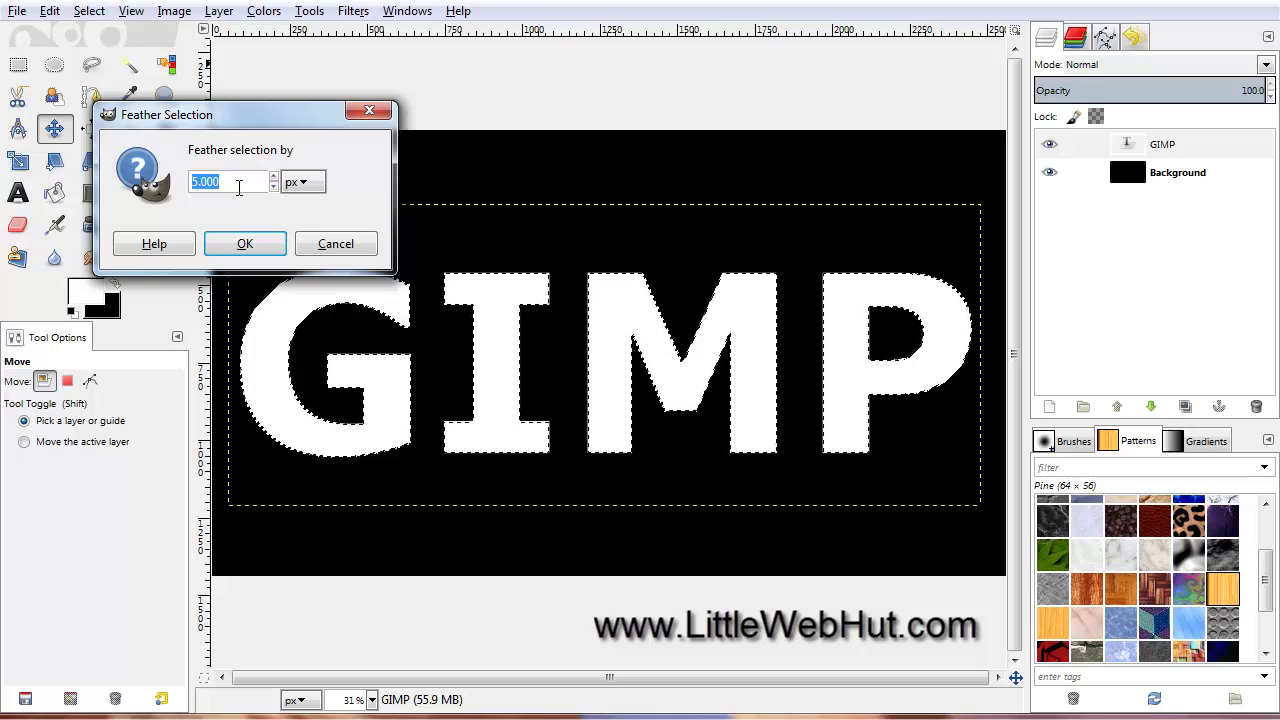
pyautogui.write('80')
pyautogui.click(244, 241)
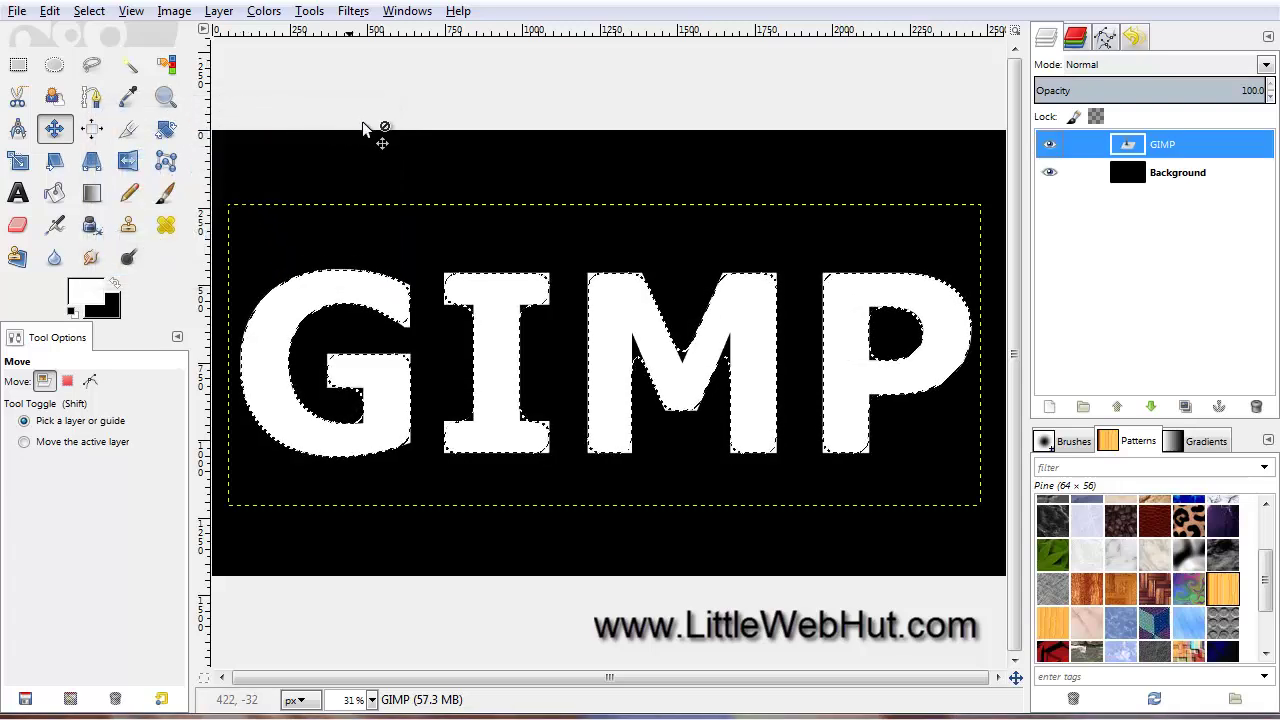
# Step: Hide the GIMP text layer and add a new 2560 × 1440 px layer filled with transparency
pyautogui.click(1049, 145)
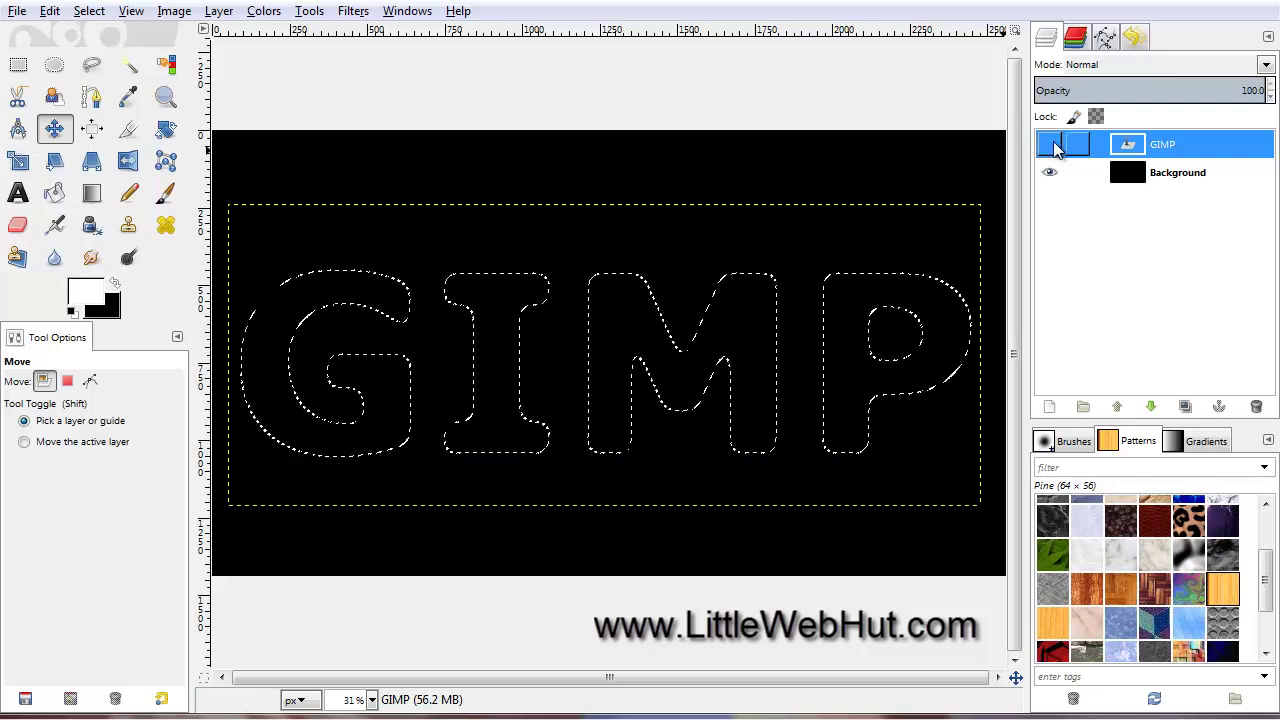
pyautogui.click(1050, 402)
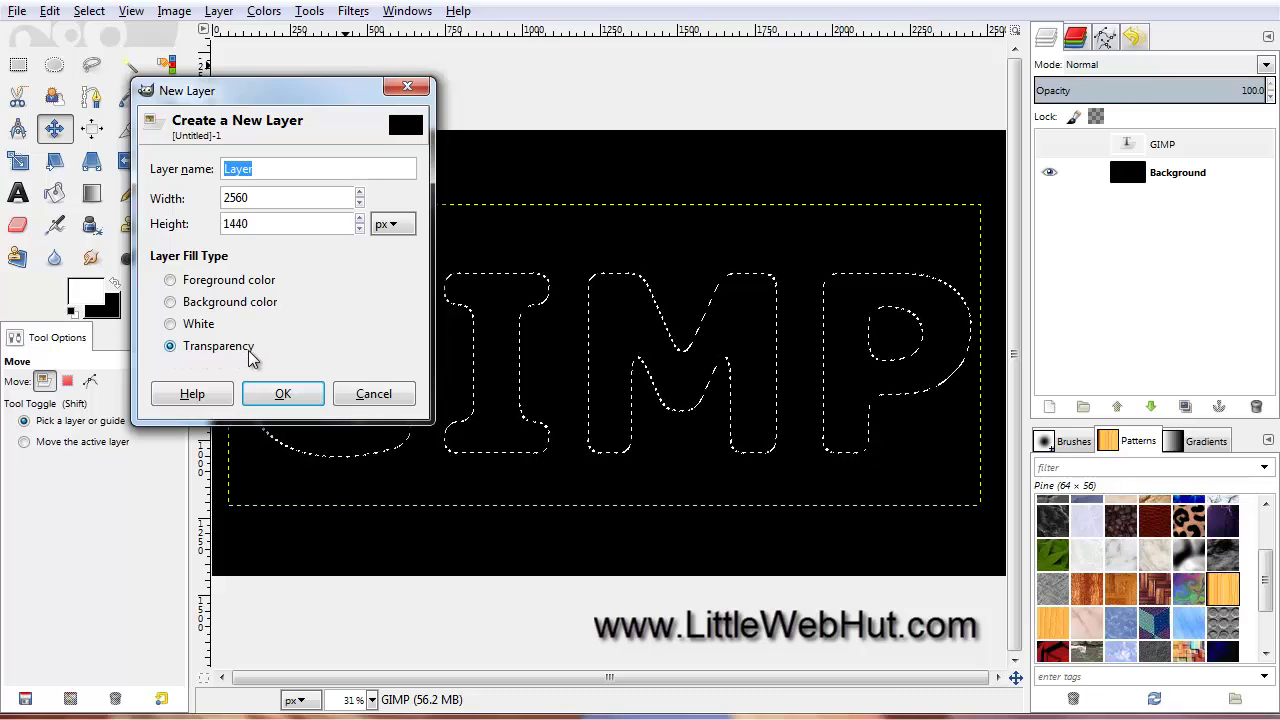
pyautogui.click(286, 392)
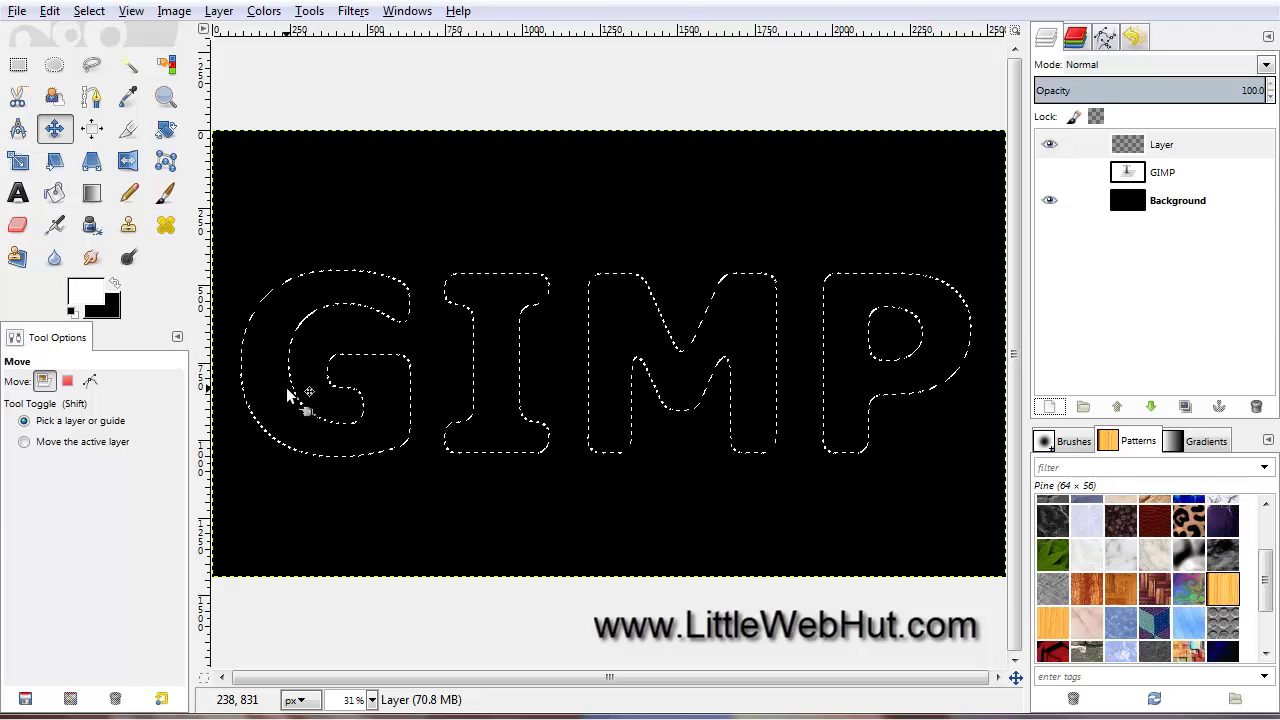
# Step: Bucket-fill the whole feathered selection with the white foreground color on the new layer
pyautogui.click(56, 194)
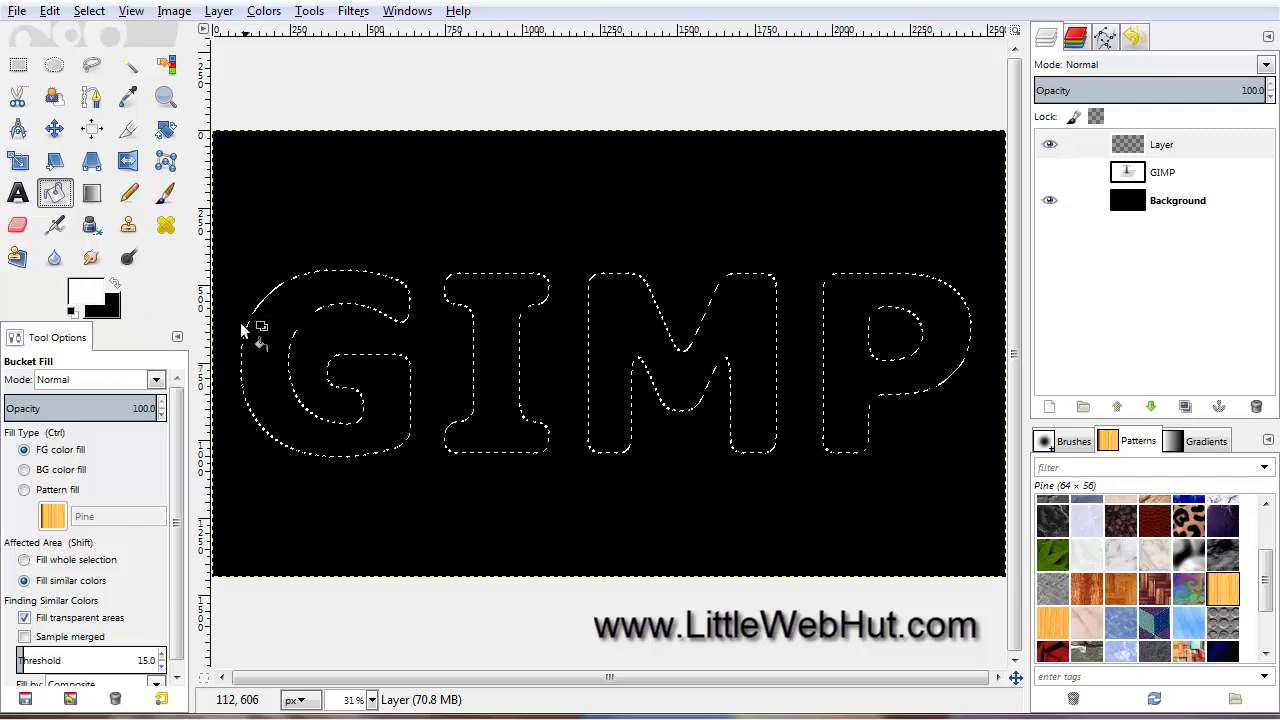
pyautogui.click(24, 560)
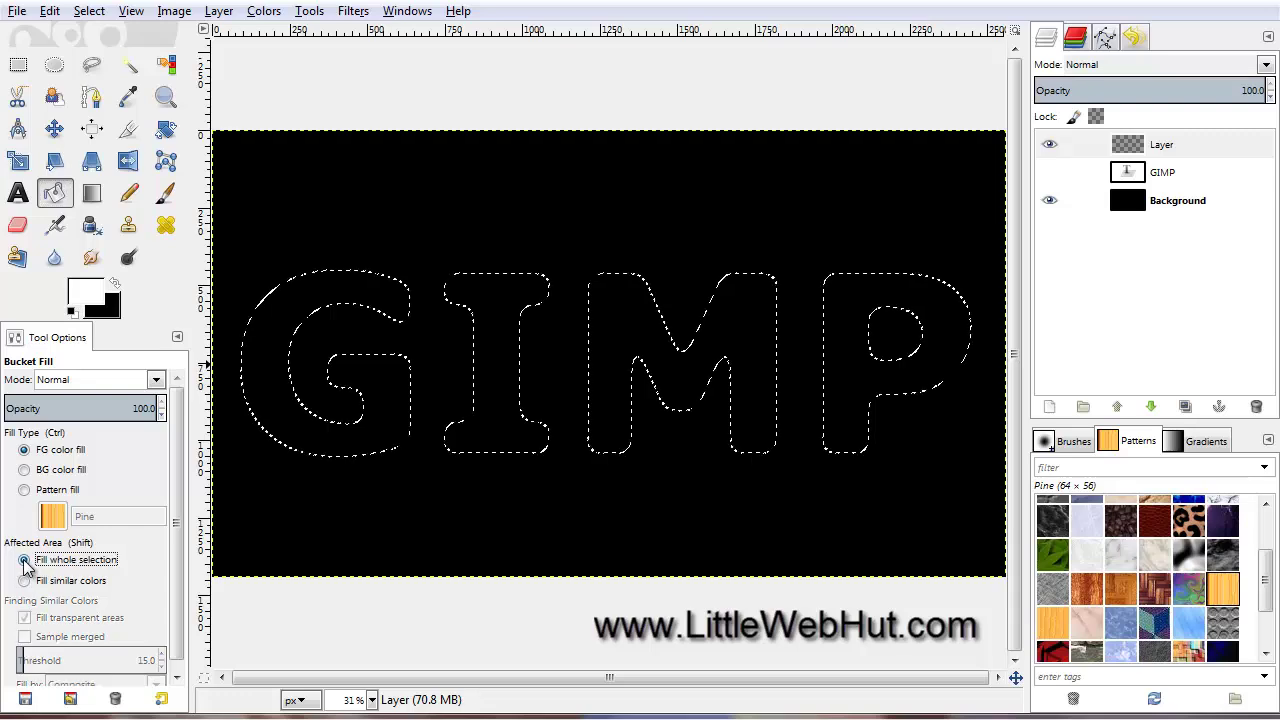
pyautogui.click(267, 368)
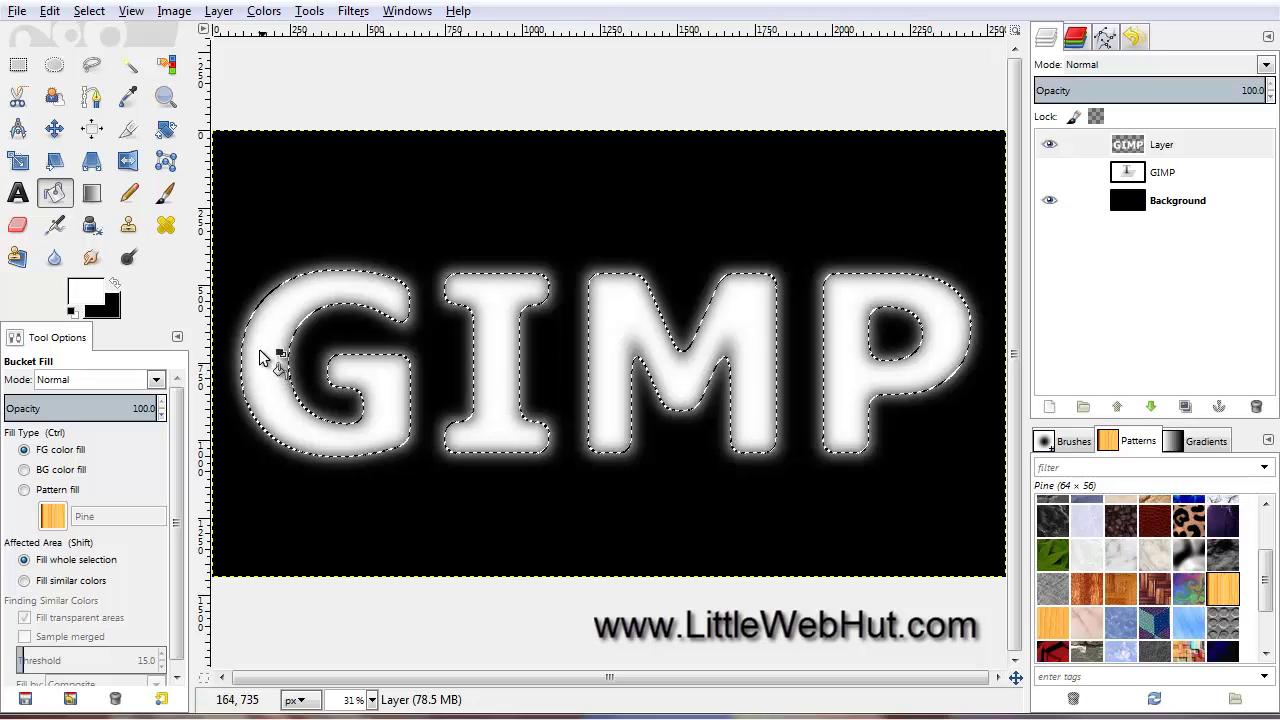
# Step: Select the transparent area around the letters by color, then invert that selection and fill it with solid white
pyautogui.click(168, 66)
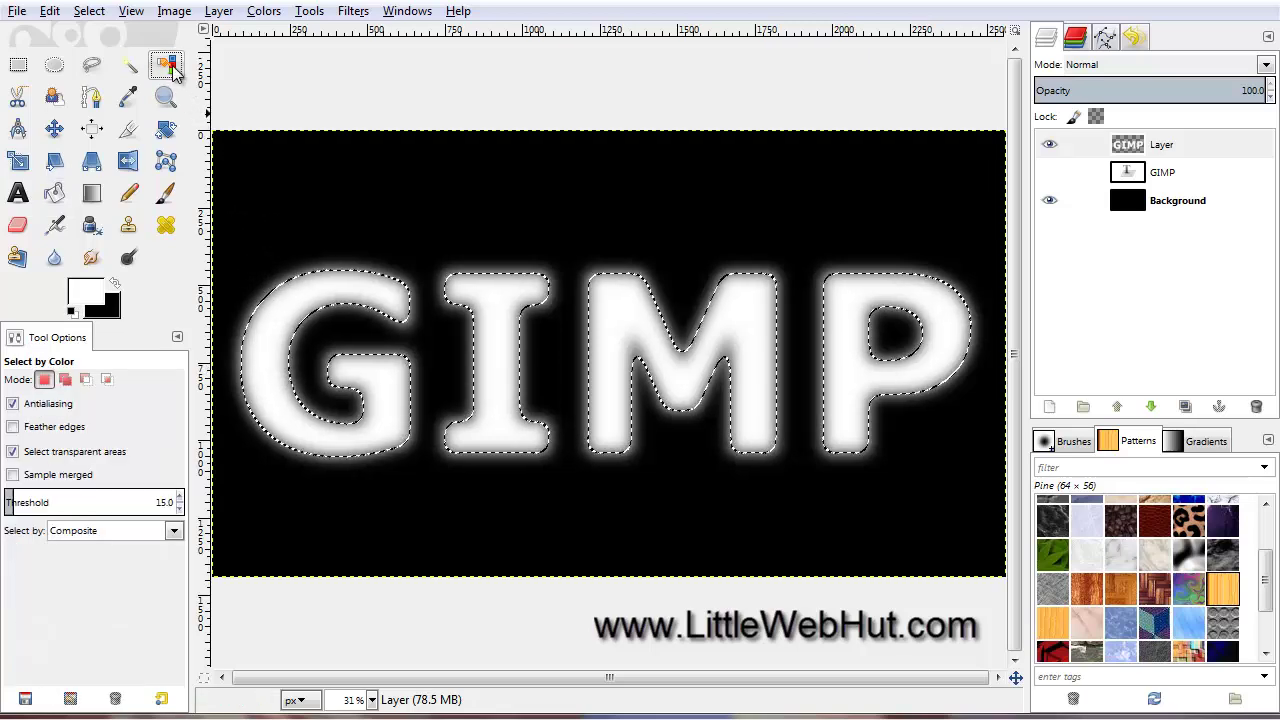
pyautogui.click(281, 177)
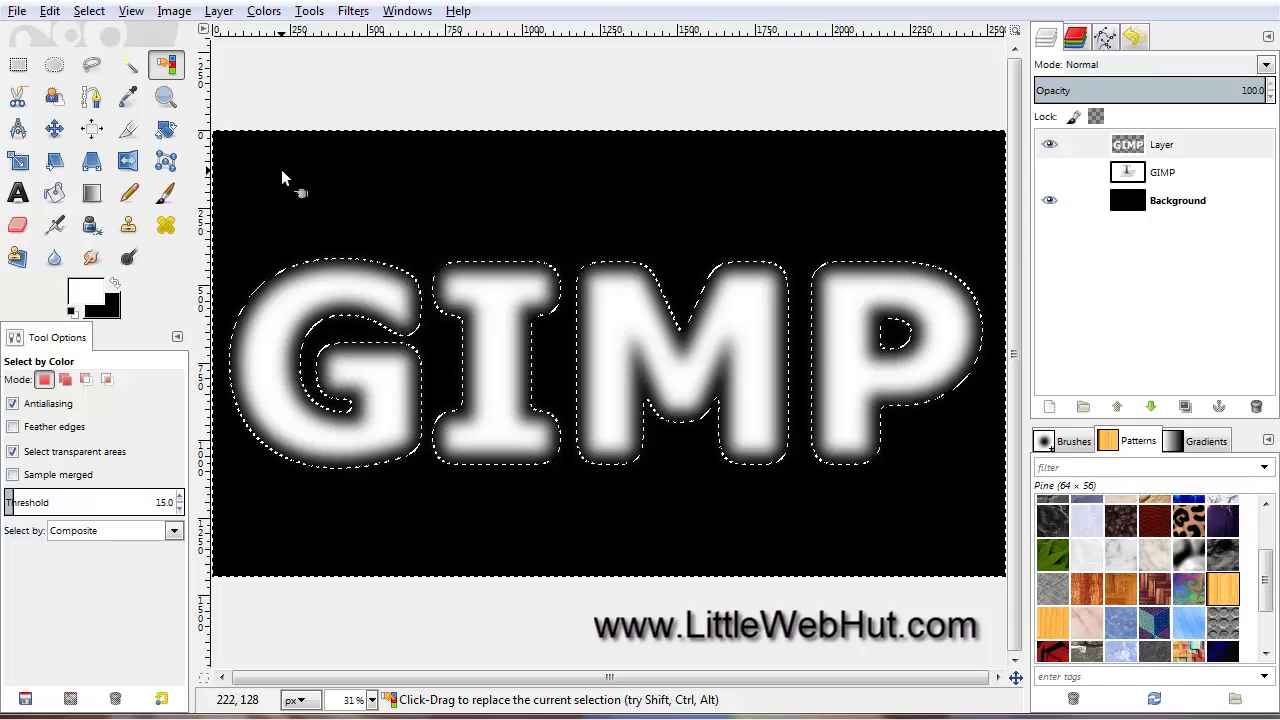
pyautogui.click(89, 11)
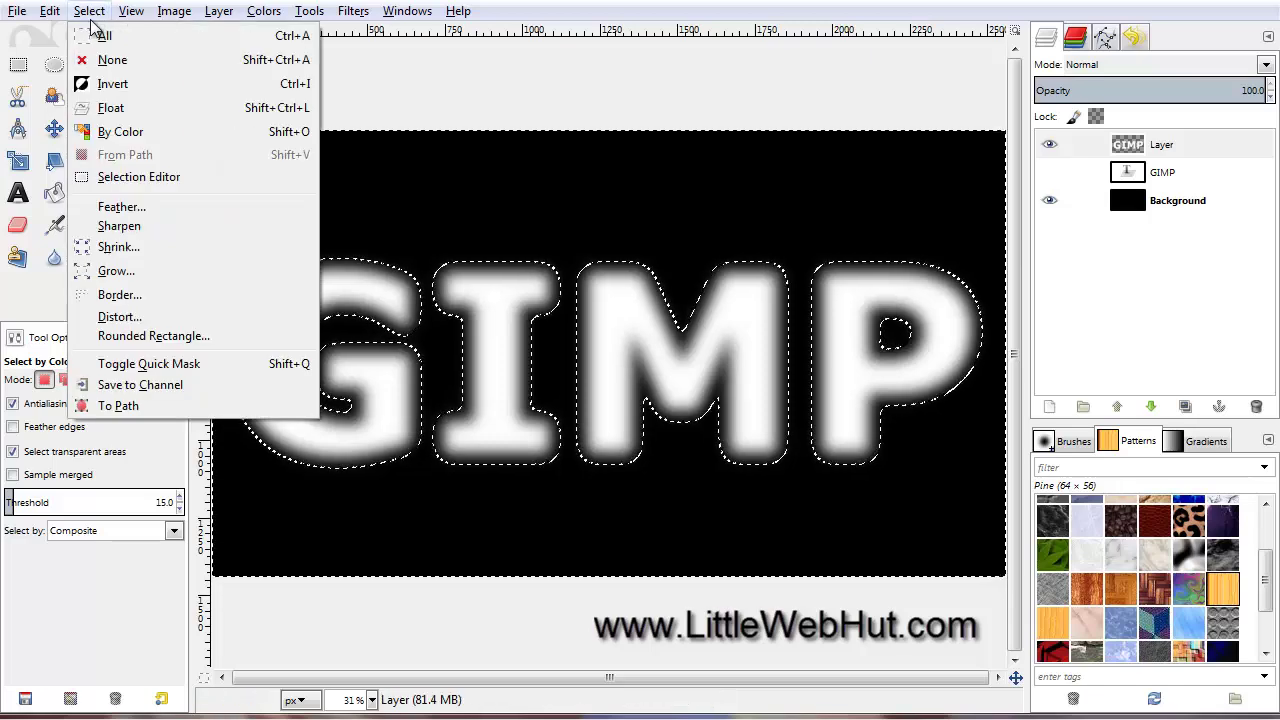
pyautogui.click(110, 84)
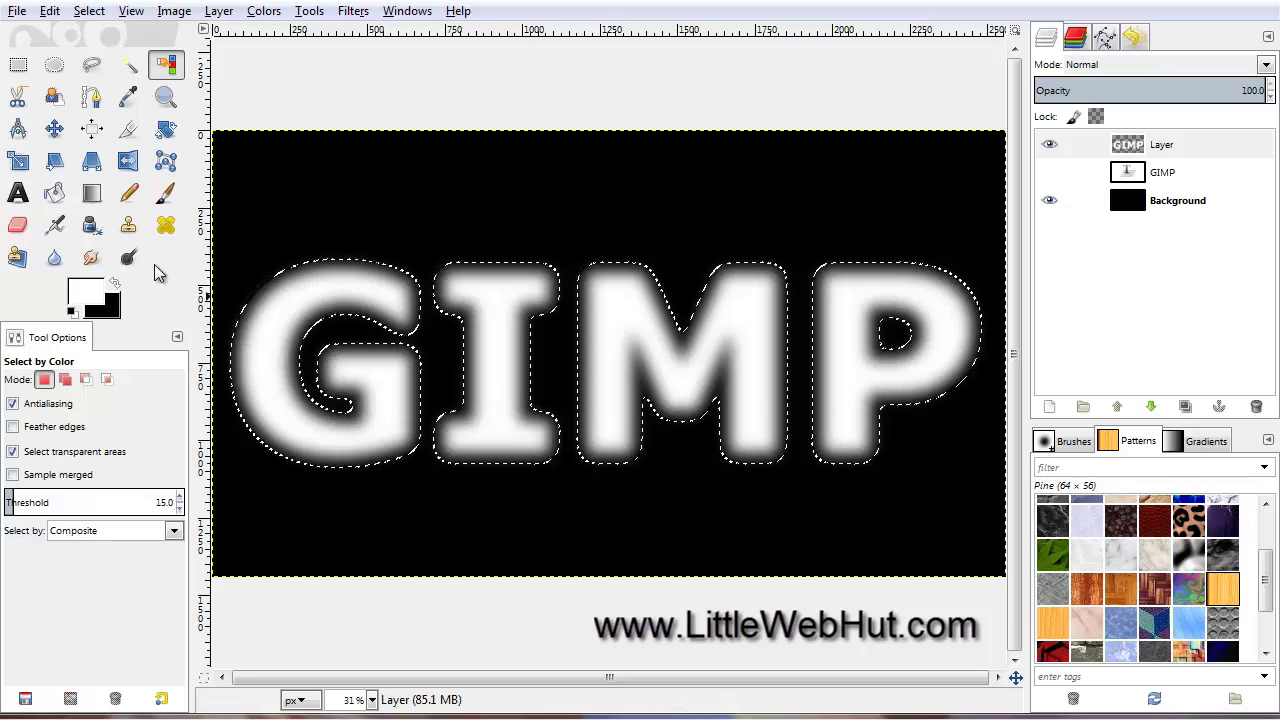
pyautogui.click(55, 193)
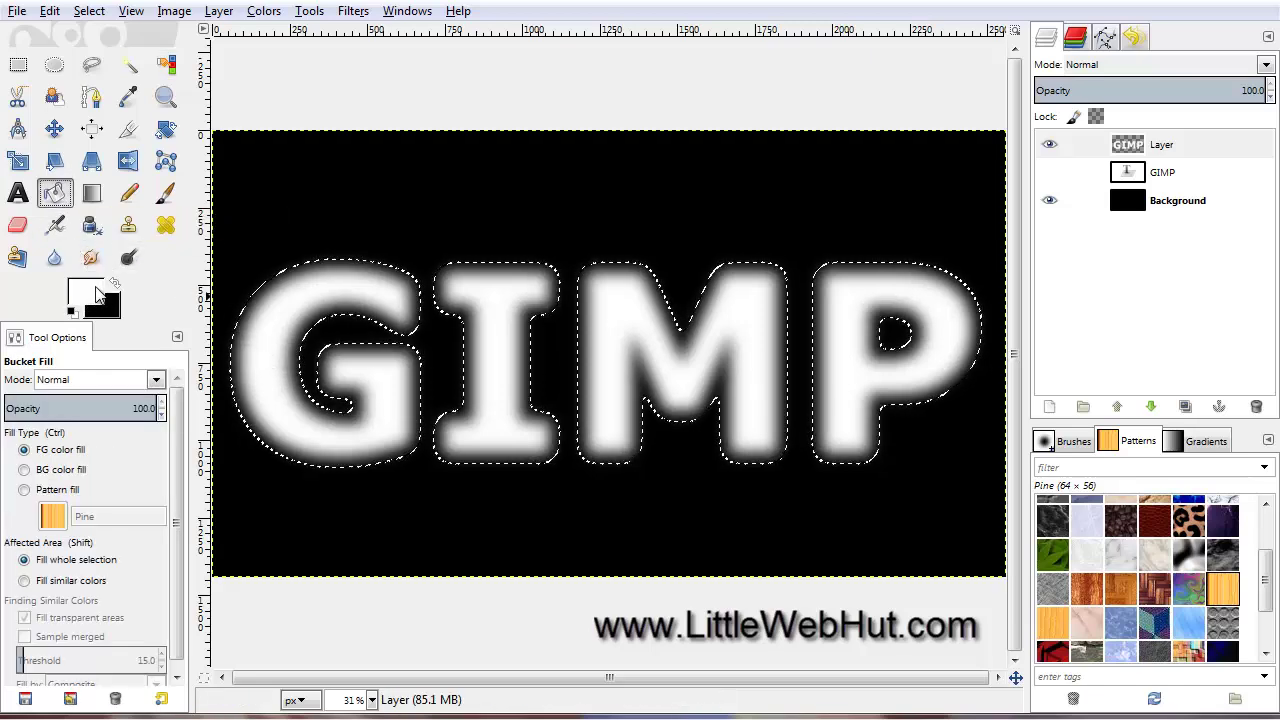
pyautogui.click(273, 308)
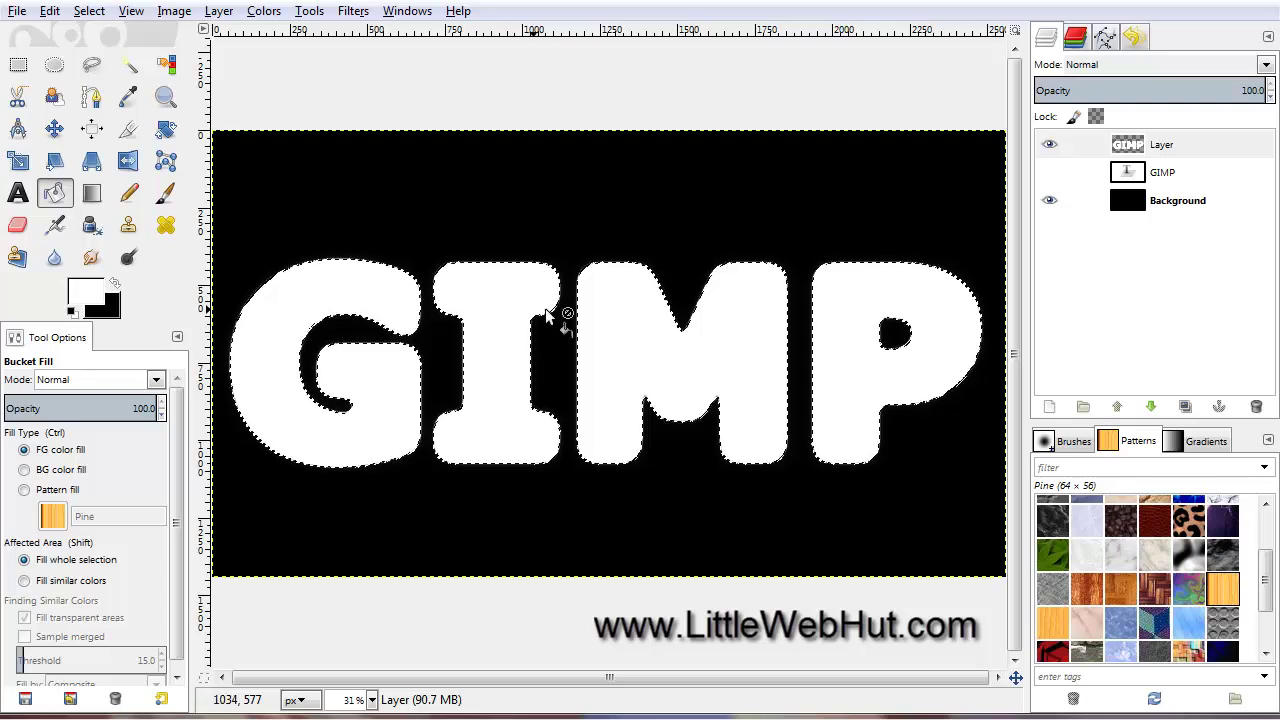
# Step: Duplicate the white rounded-letter layer and hide the original
pyautogui.click(1190, 408)
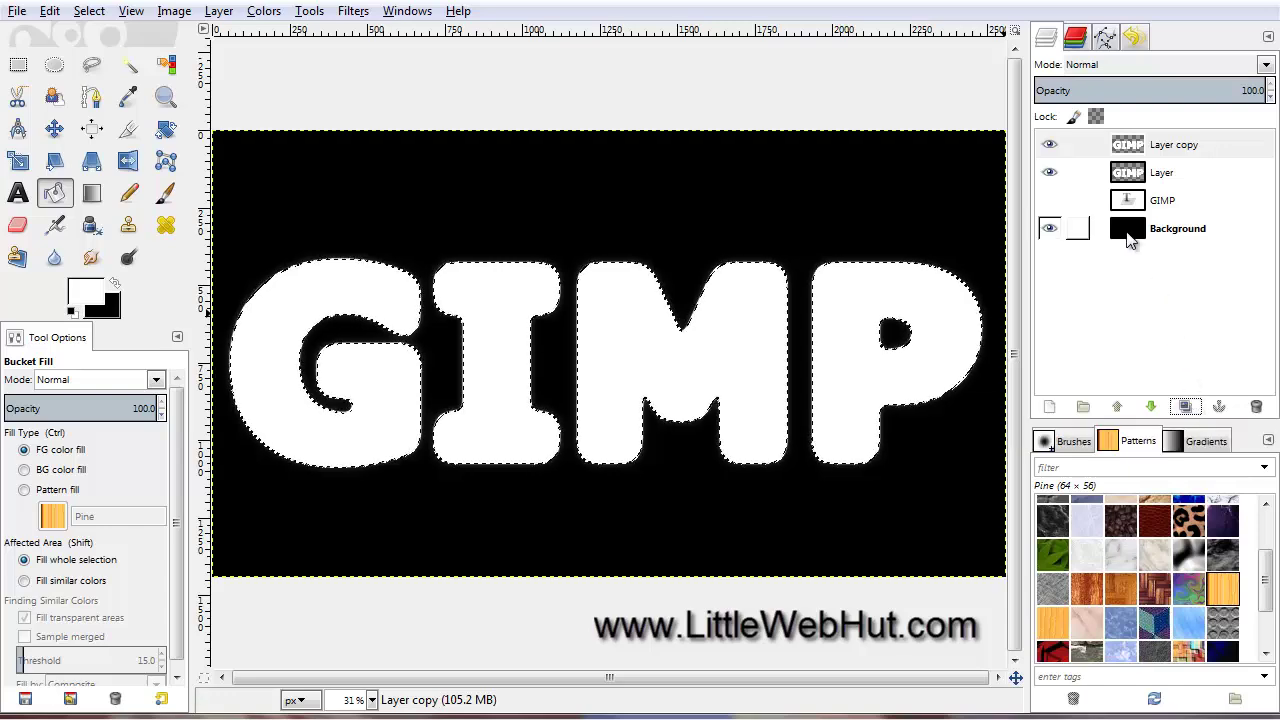
pyautogui.click(1053, 174)
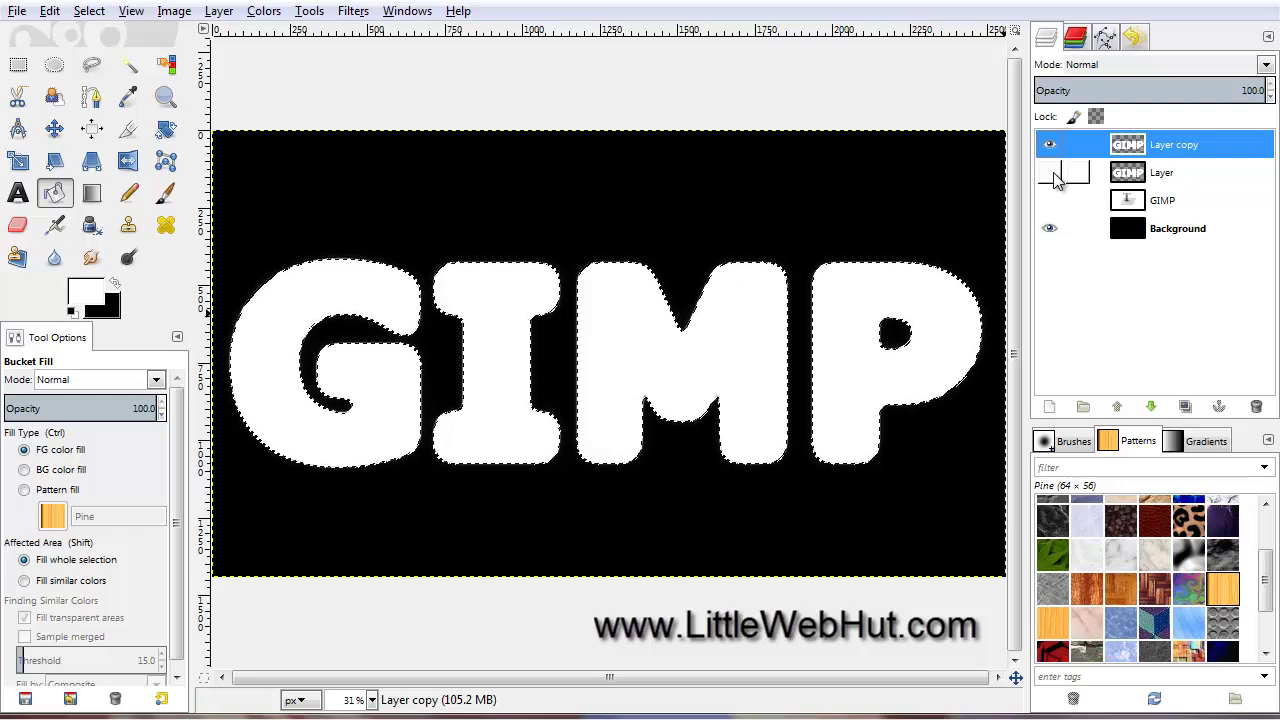
# Step: Create a selection from the GIMP text layer's alpha and feather it by 80 px
pyautogui.rightClick(1101, 200)
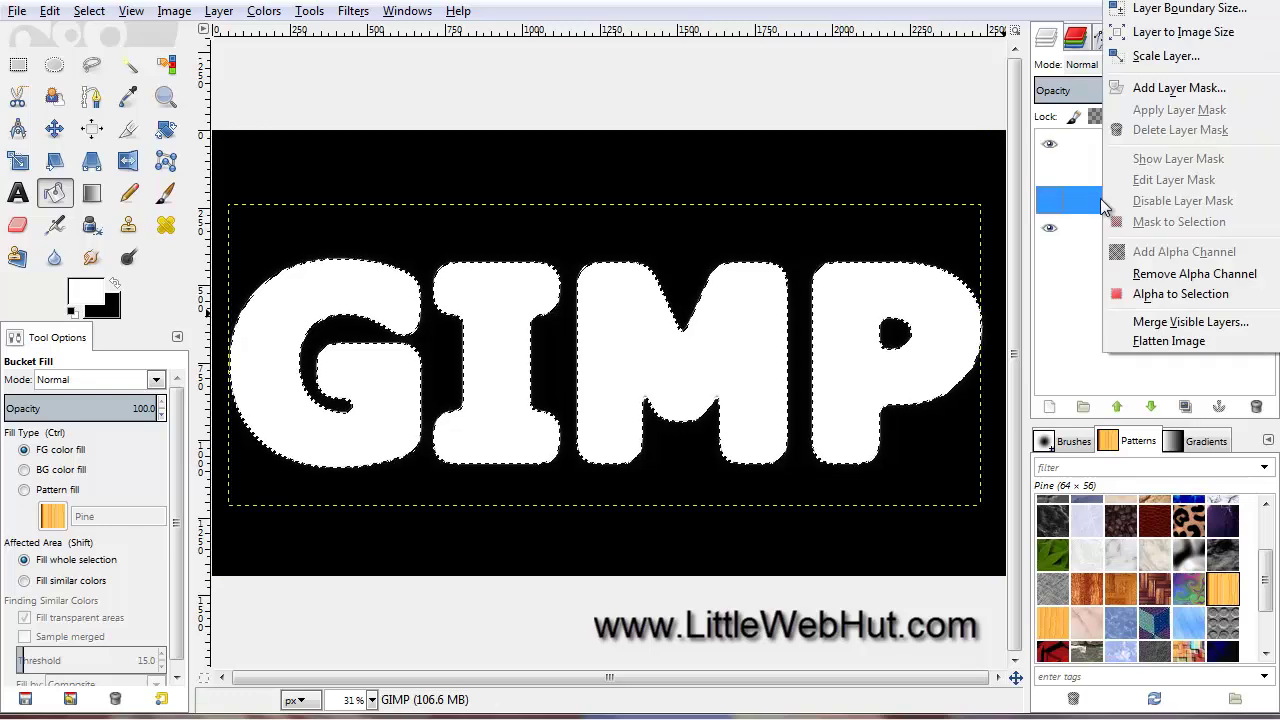
pyautogui.click(1166, 294)
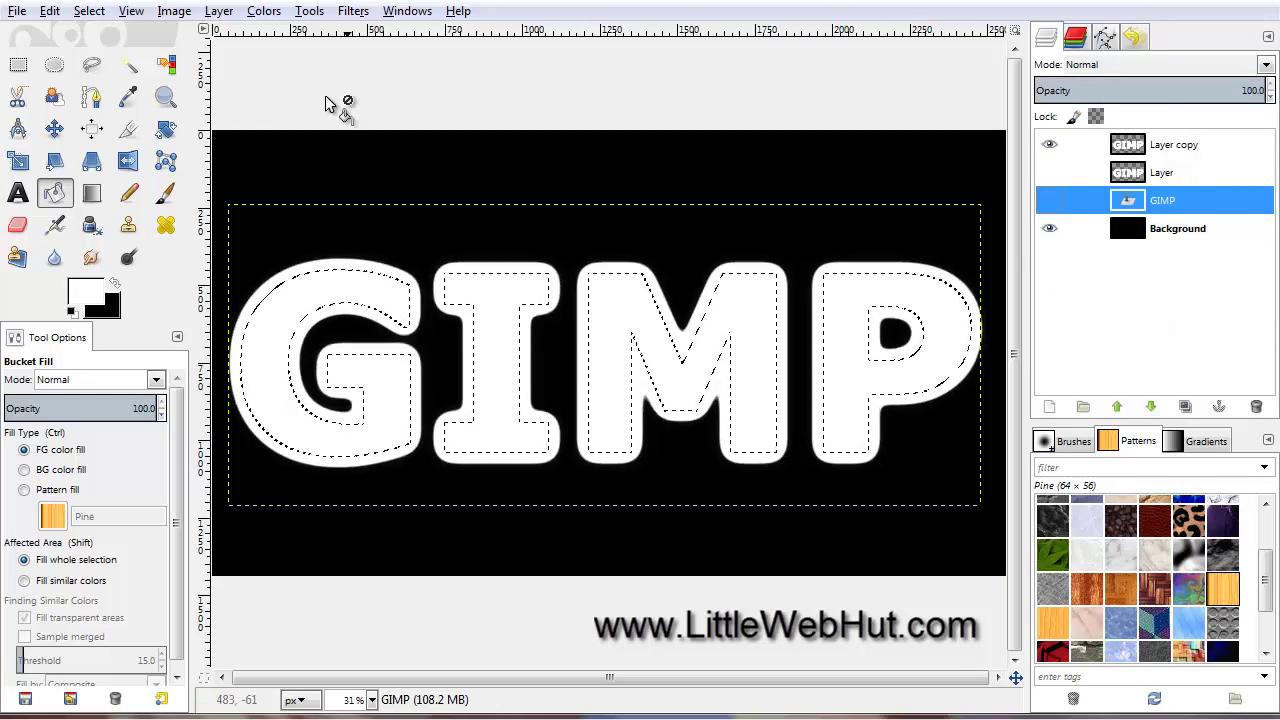
pyautogui.click(96, 16)
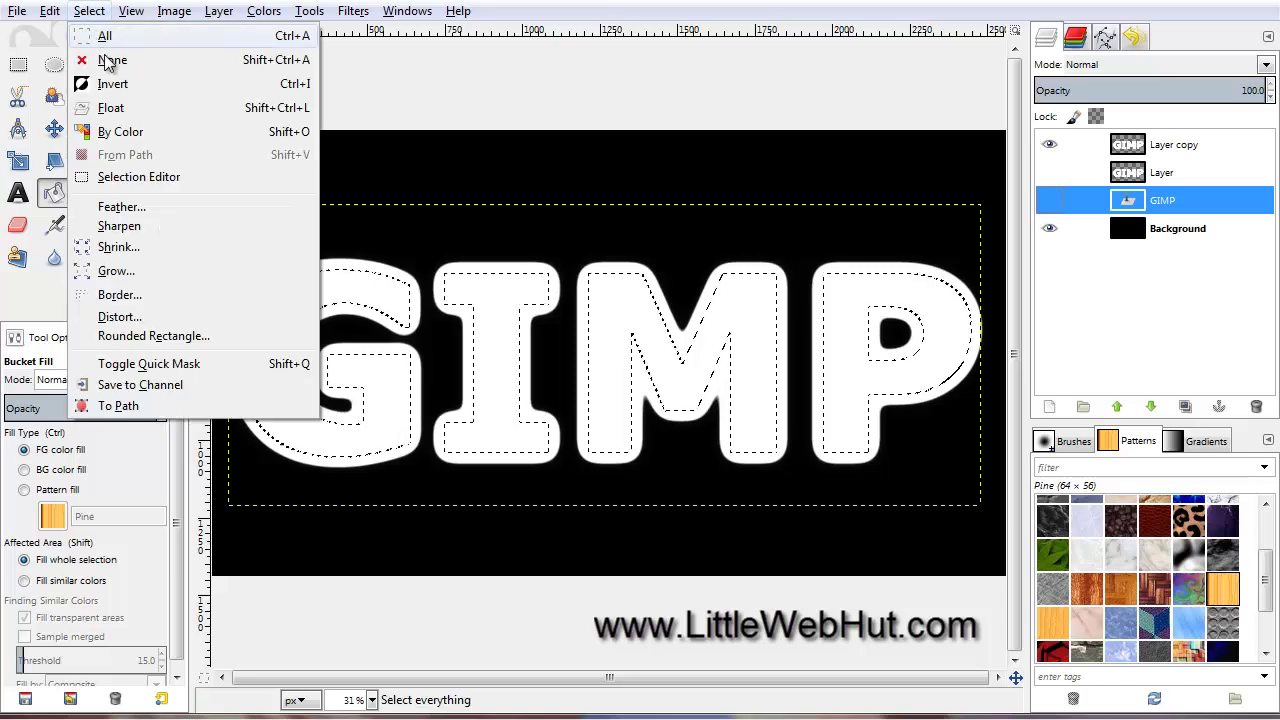
pyautogui.click(122, 207)
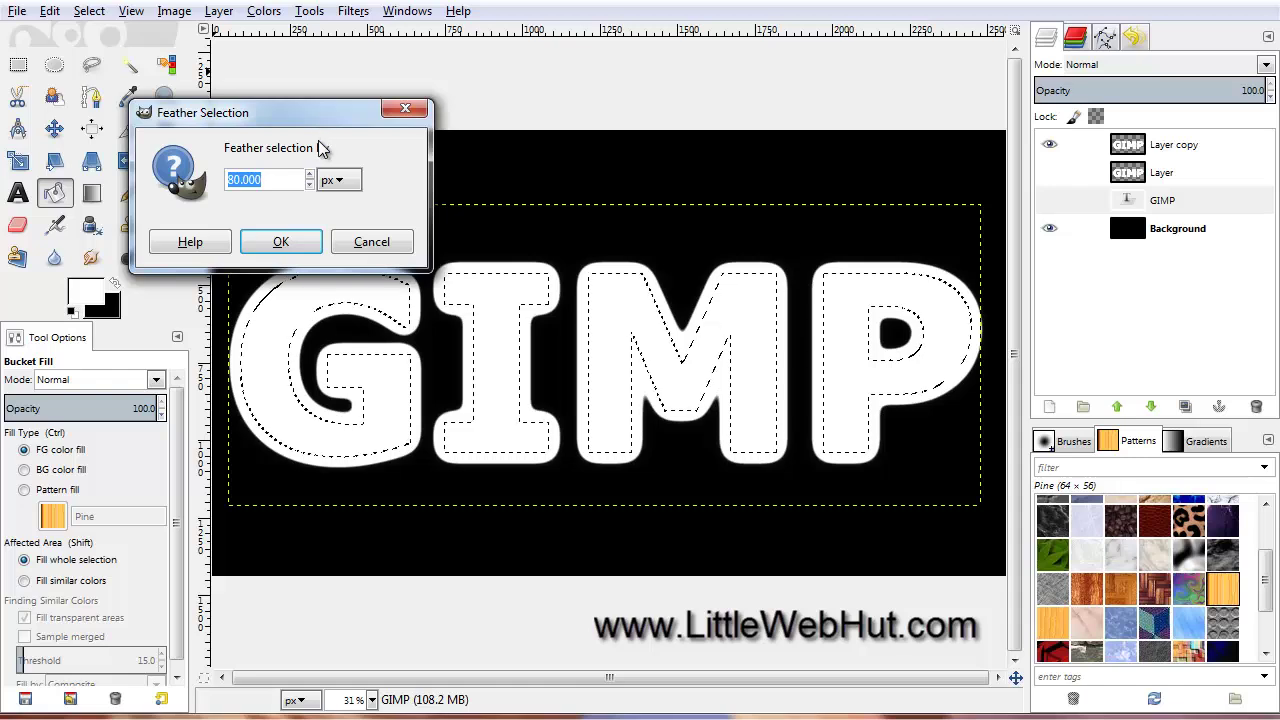
pyautogui.click(281, 241)
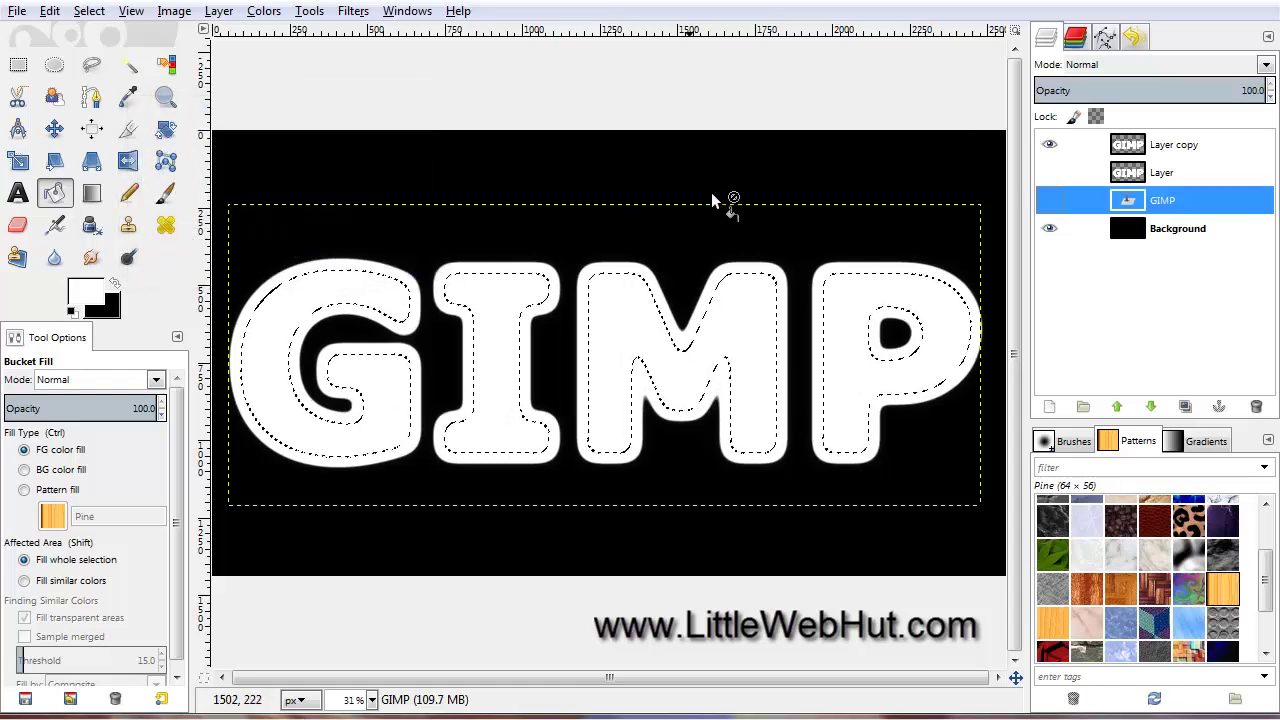
# Step: Delete the feathered selection's contents from the duplicated white letter layer, leaving glowing outlines, and remove the selection
pyautogui.click(1105, 147)
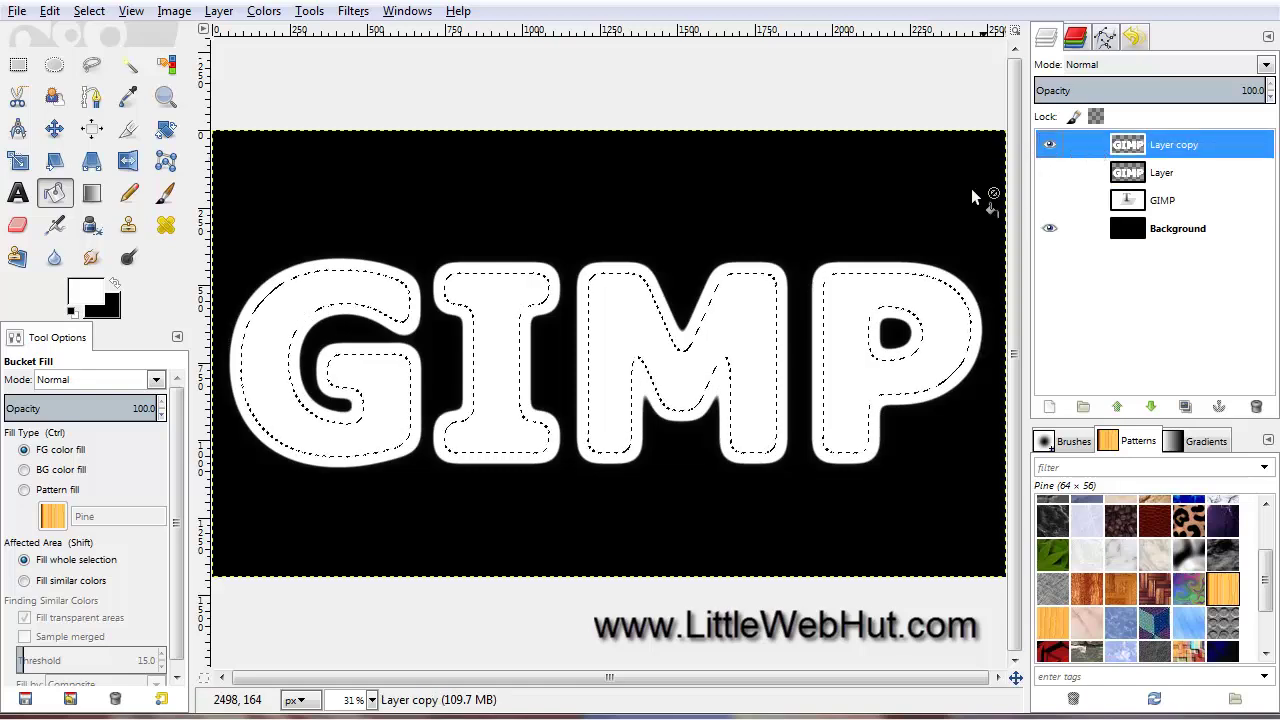
pyautogui.press('Delete')
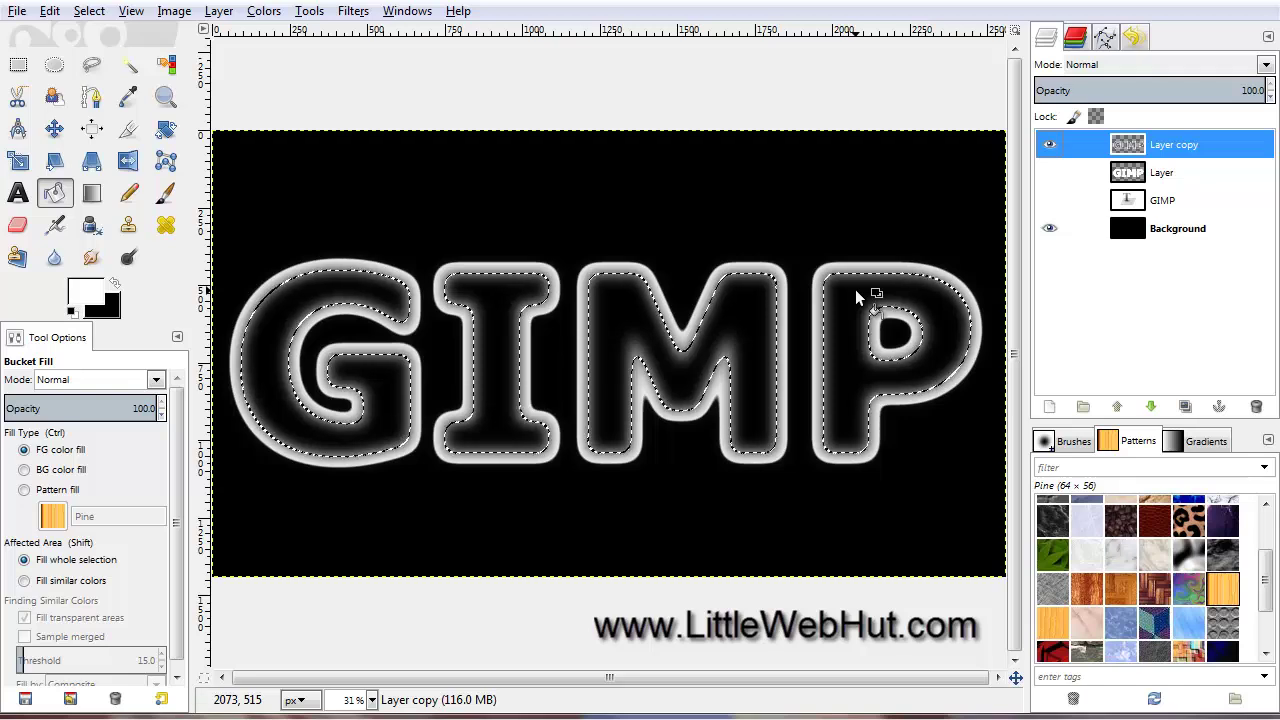
pyautogui.click(89, 11)
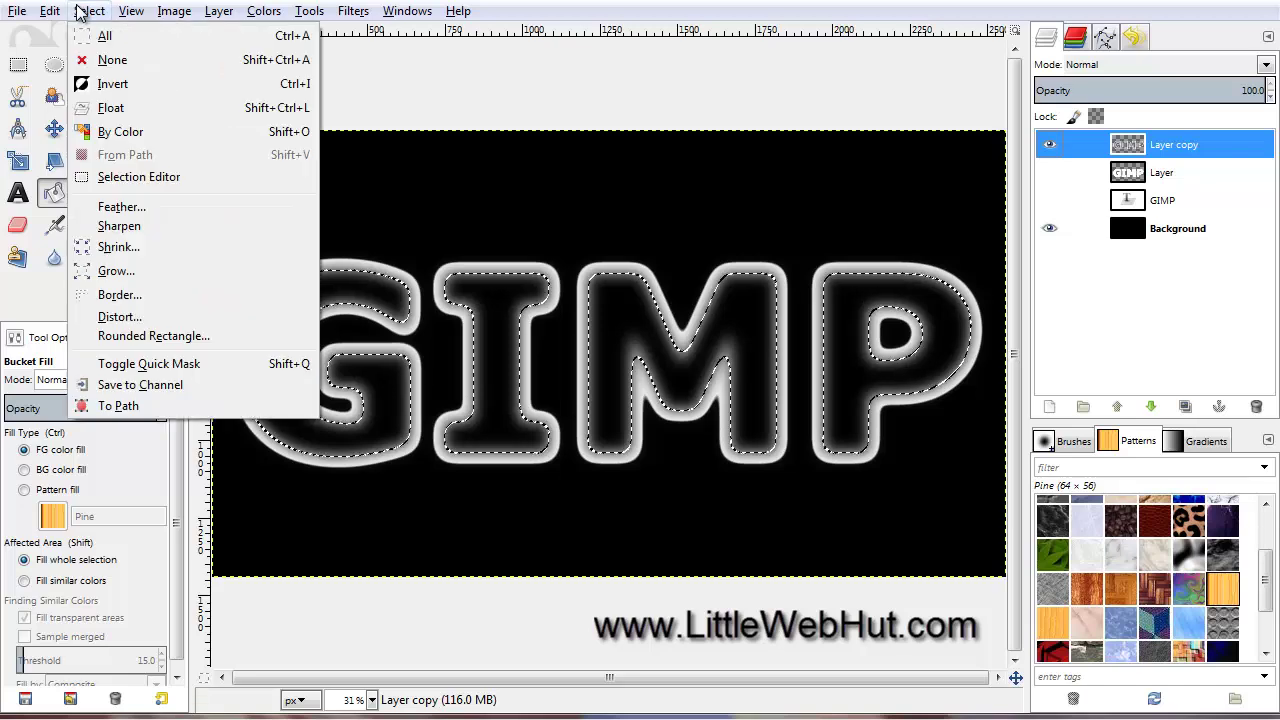
pyautogui.click(104, 62)
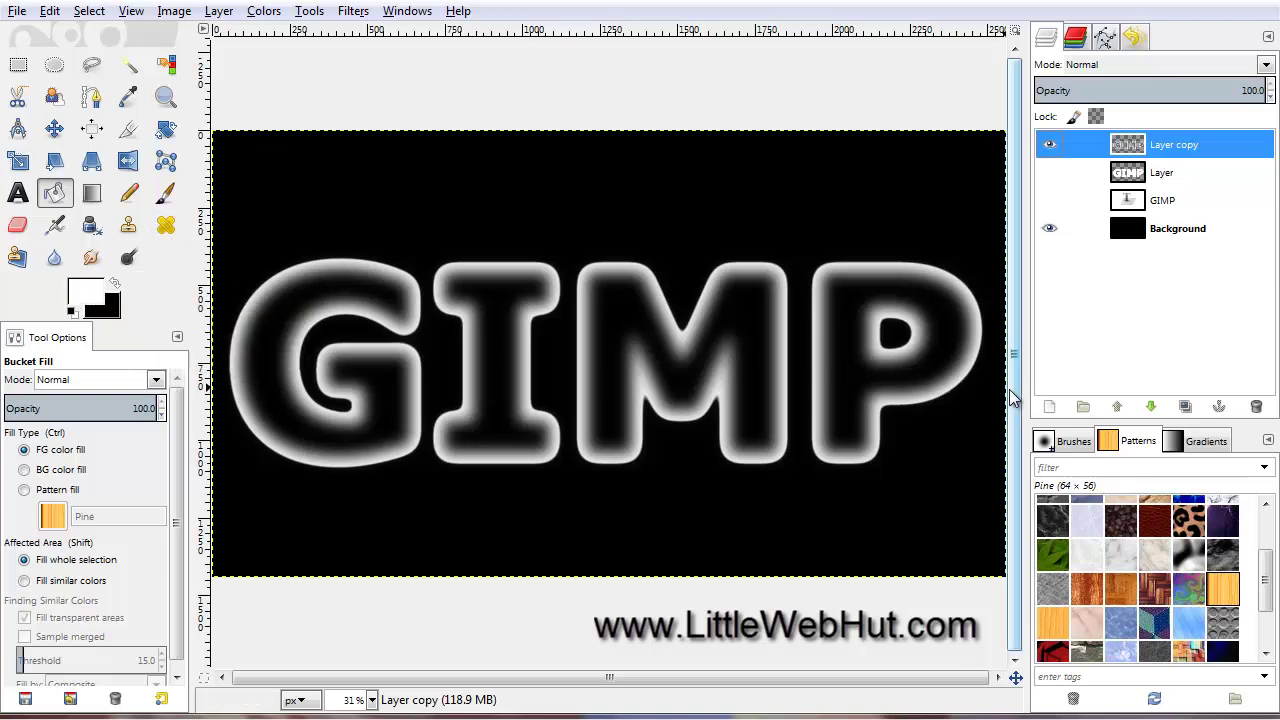
# Step: Add a new 2560 × 1440 px layer filled with transparency above the glowing-outline layer and make it active
pyautogui.click(1050, 407)
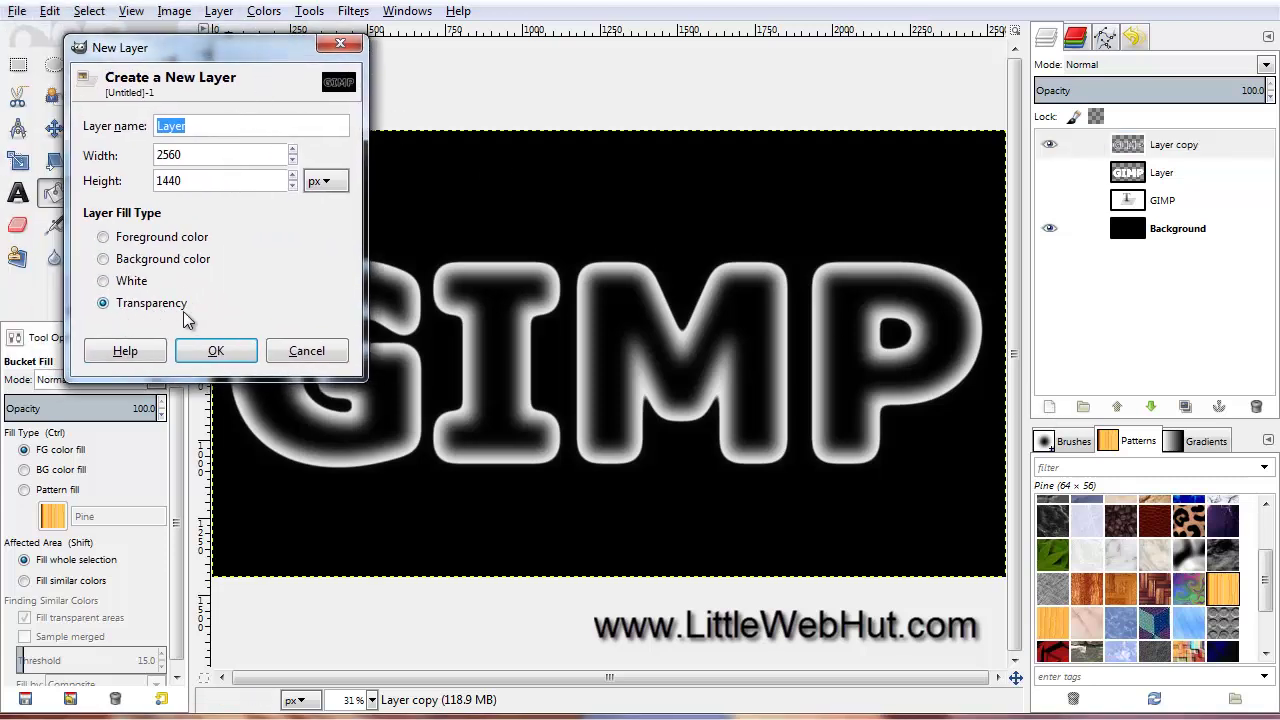
pyautogui.click(211, 350)
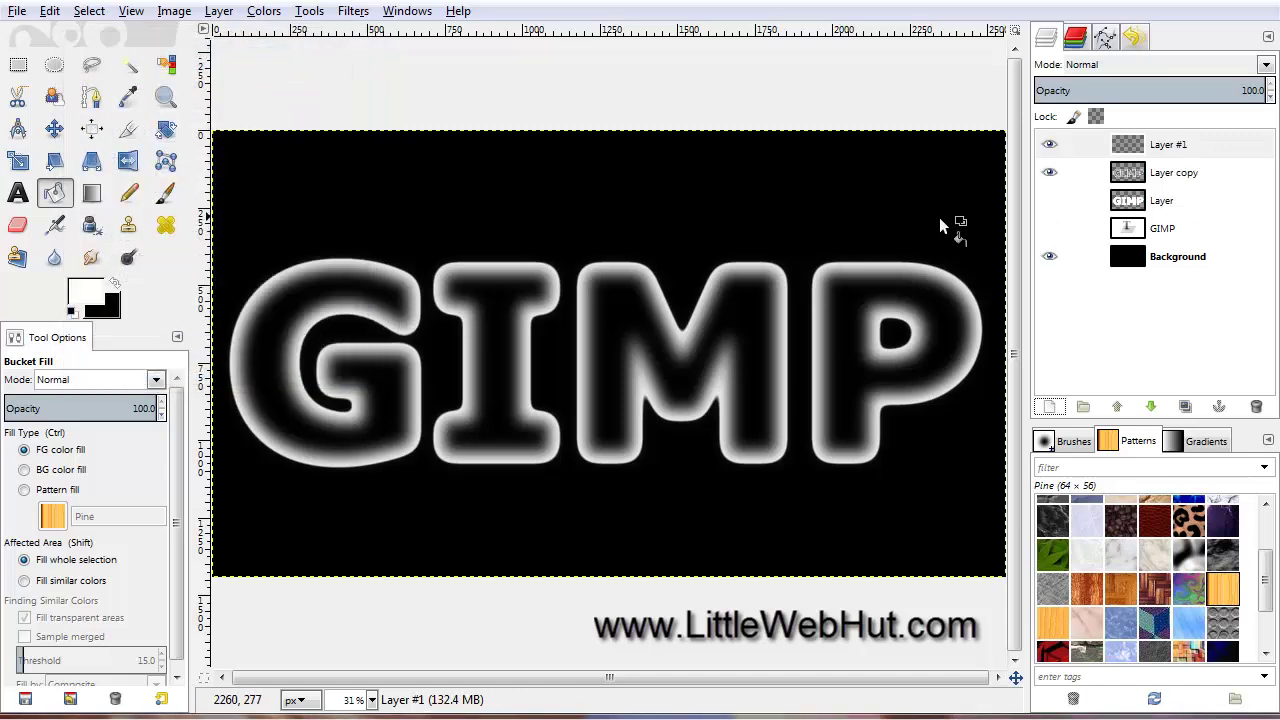
pyautogui.click(1104, 145)
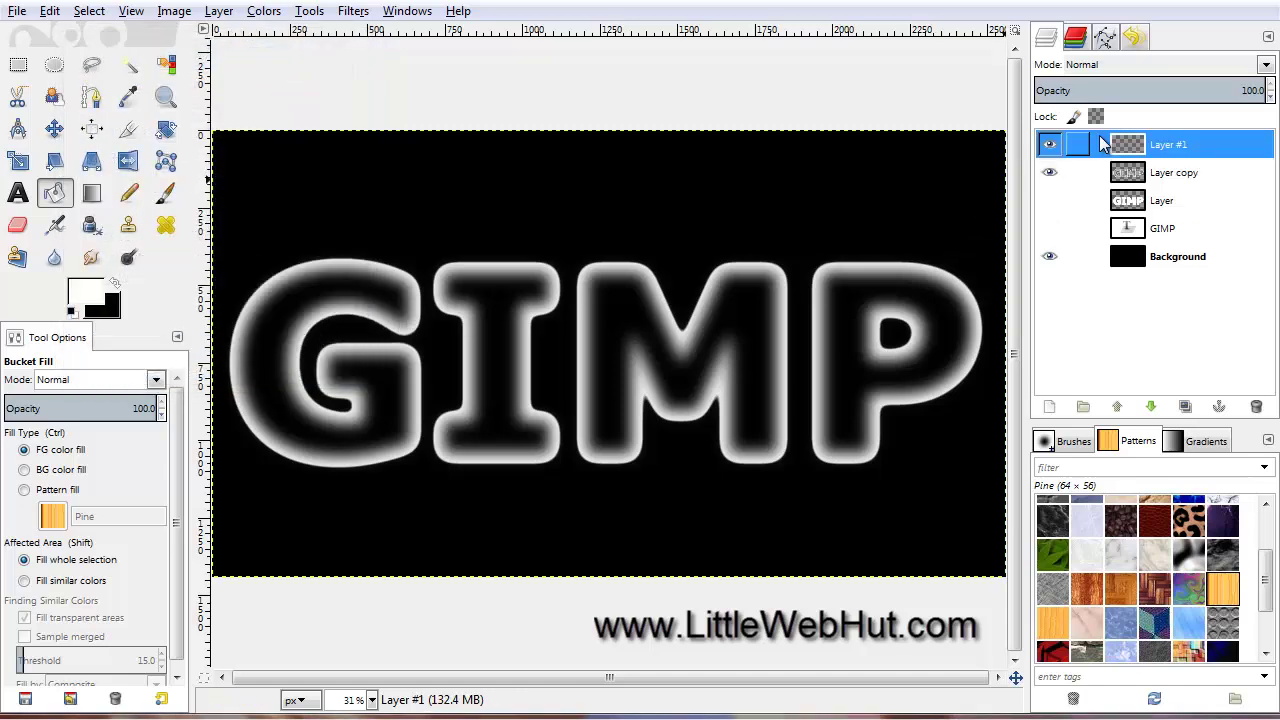
# Step: Start the Flame render filter on the new transparent layer and set its brightness to 5.00
pyautogui.click(353, 12)
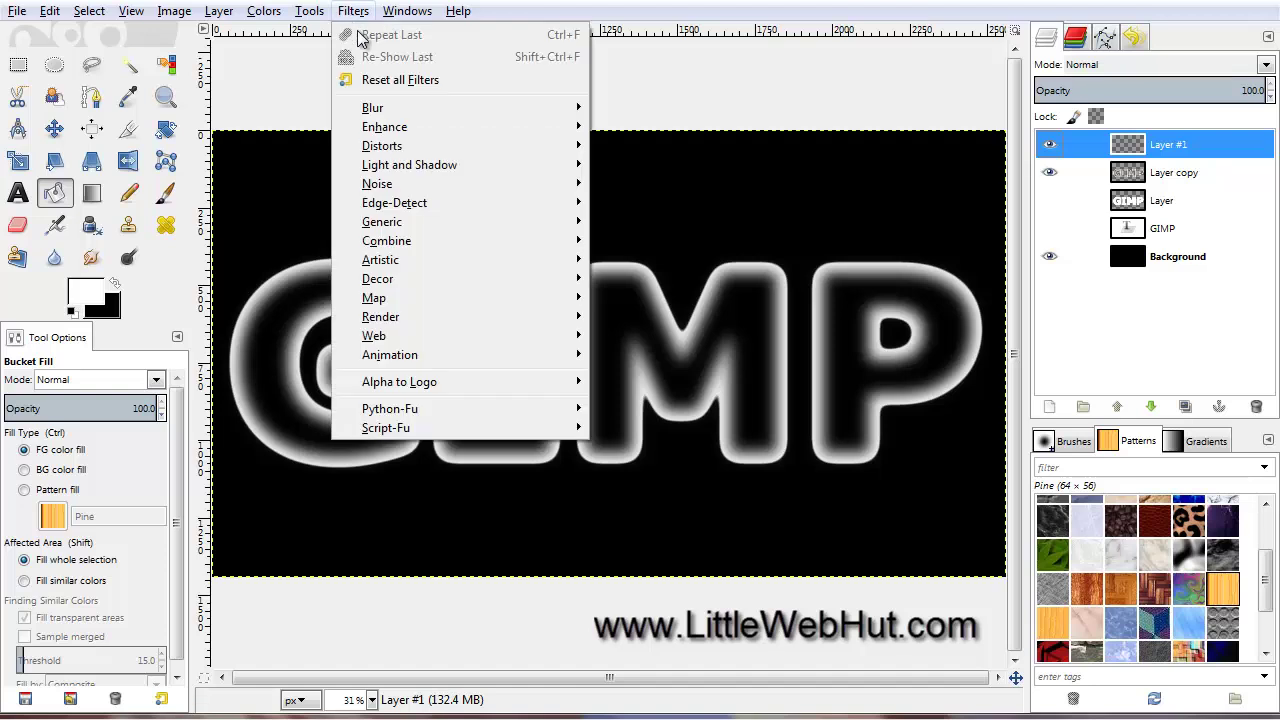
pyautogui.moveTo(487, 316)
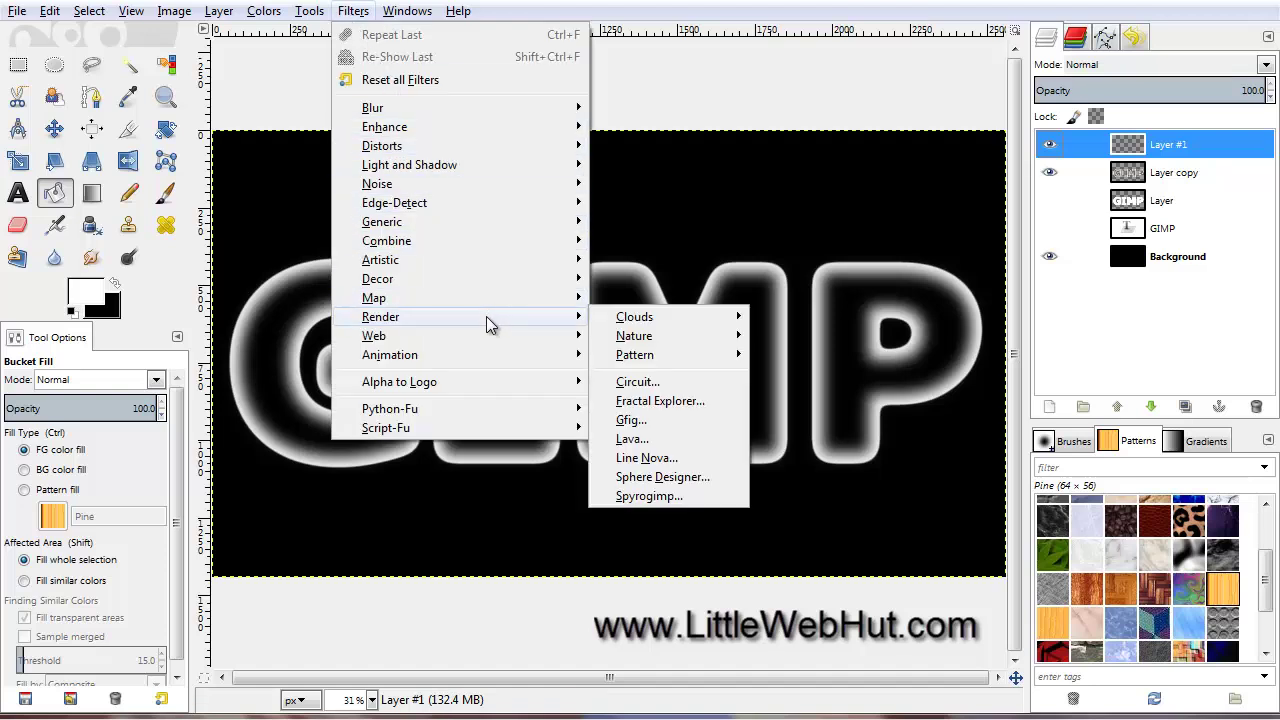
pyautogui.moveTo(664, 337)
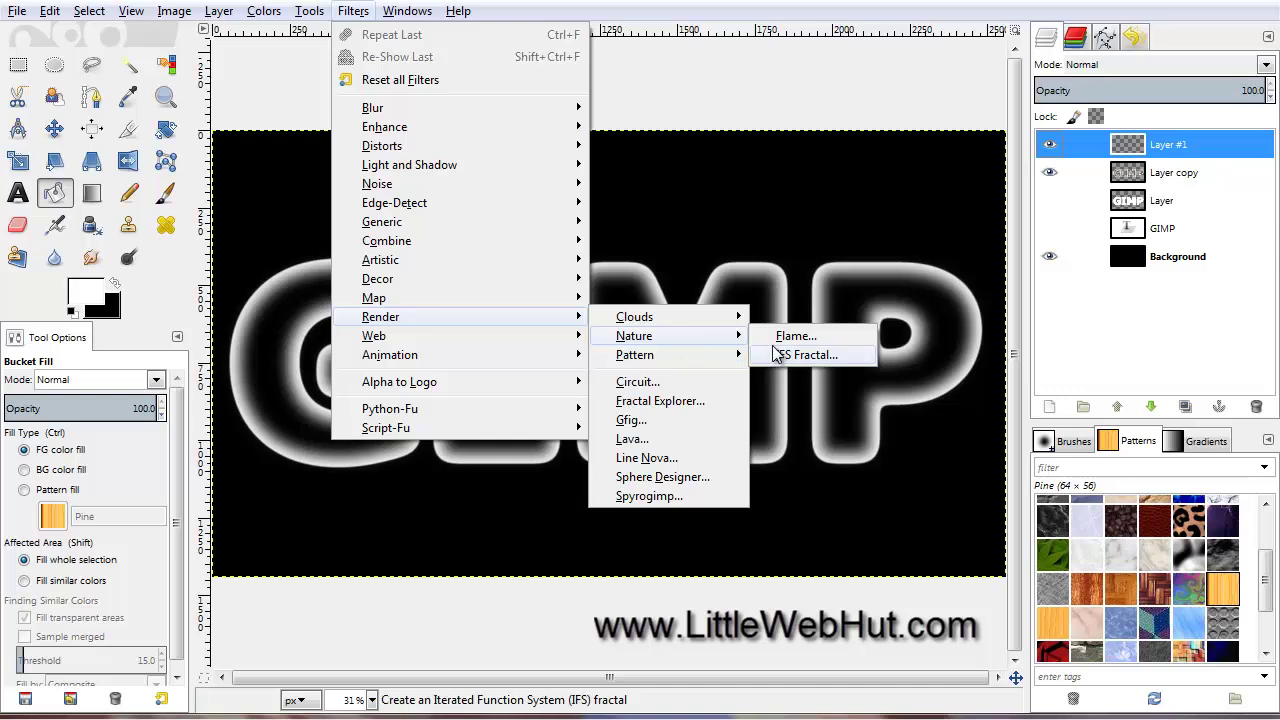
pyautogui.click(820, 337)
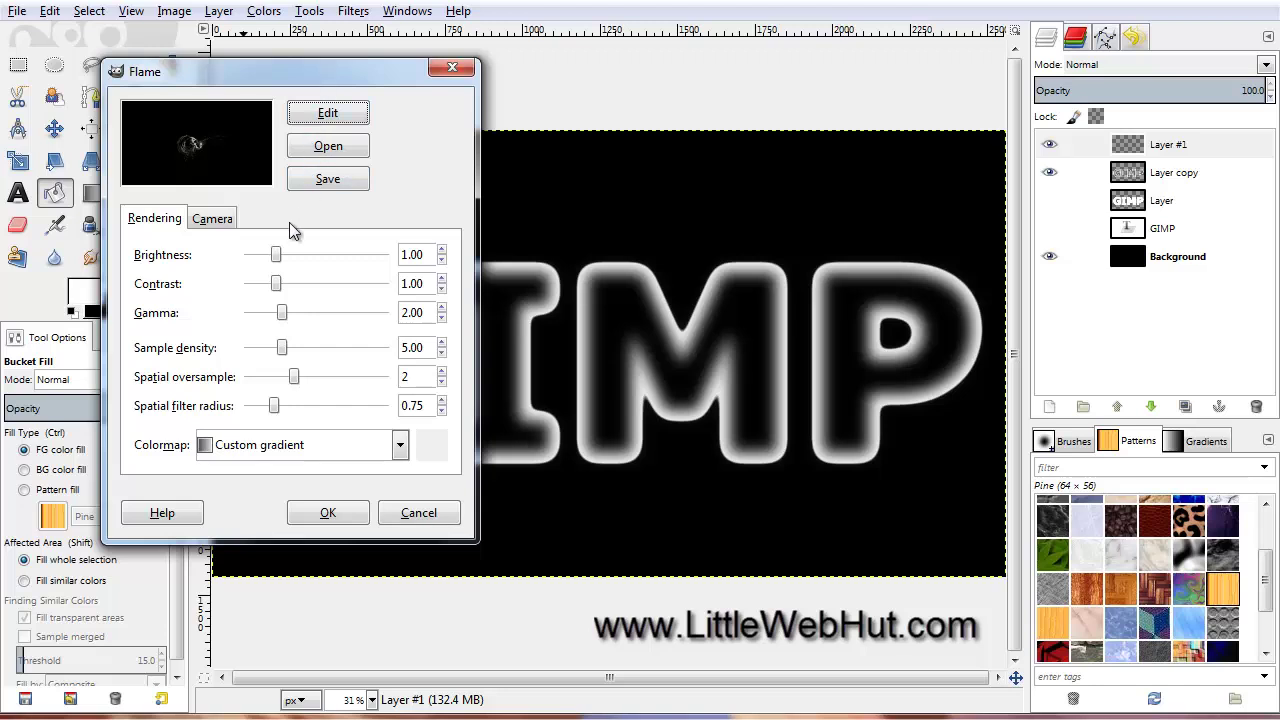
pyautogui.moveTo(279, 262); pyautogui.dragTo(401, 266)
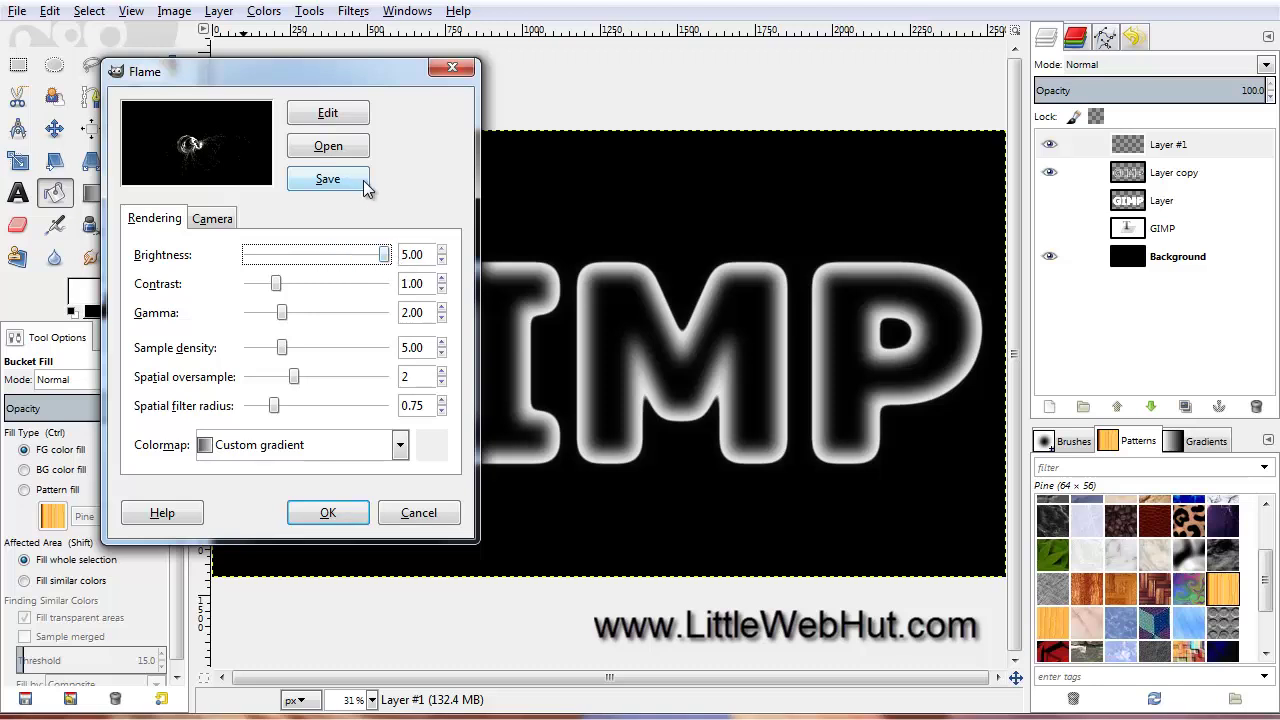
# Step: Edit the flame with the Bent variation, randomize it until rays burst from the center, and accept the middle direction
pyautogui.click(338, 117)
pyautogui.moveTo(251, 181); pyautogui.dragTo(296, 221)
pyautogui.click(395, 625)
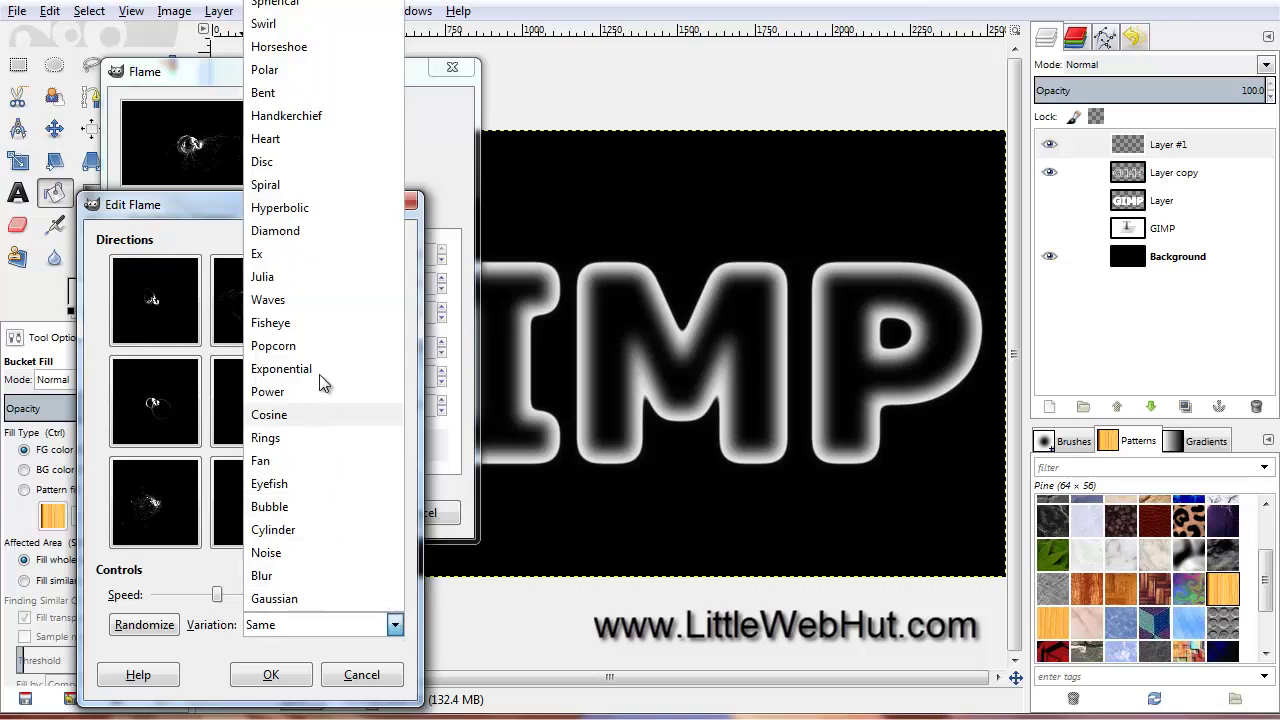
pyautogui.press('Escape')
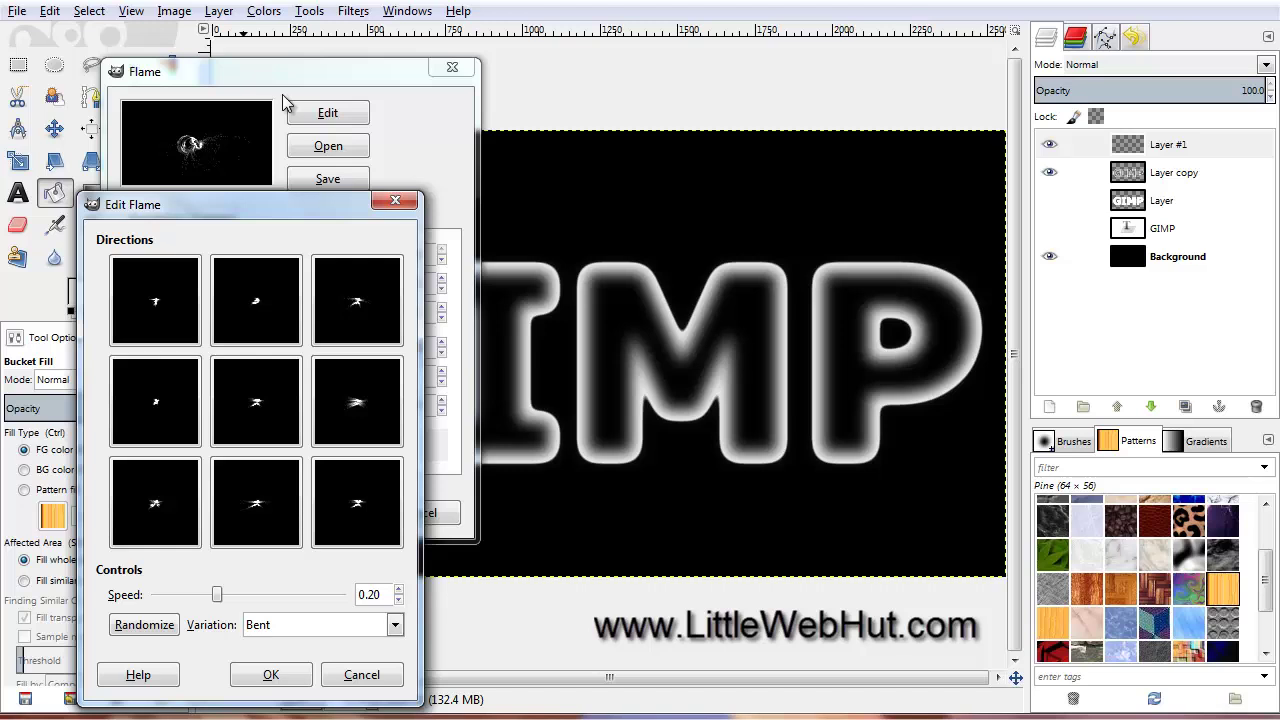
pyautogui.click(150, 626)
pyautogui.click(151, 626)
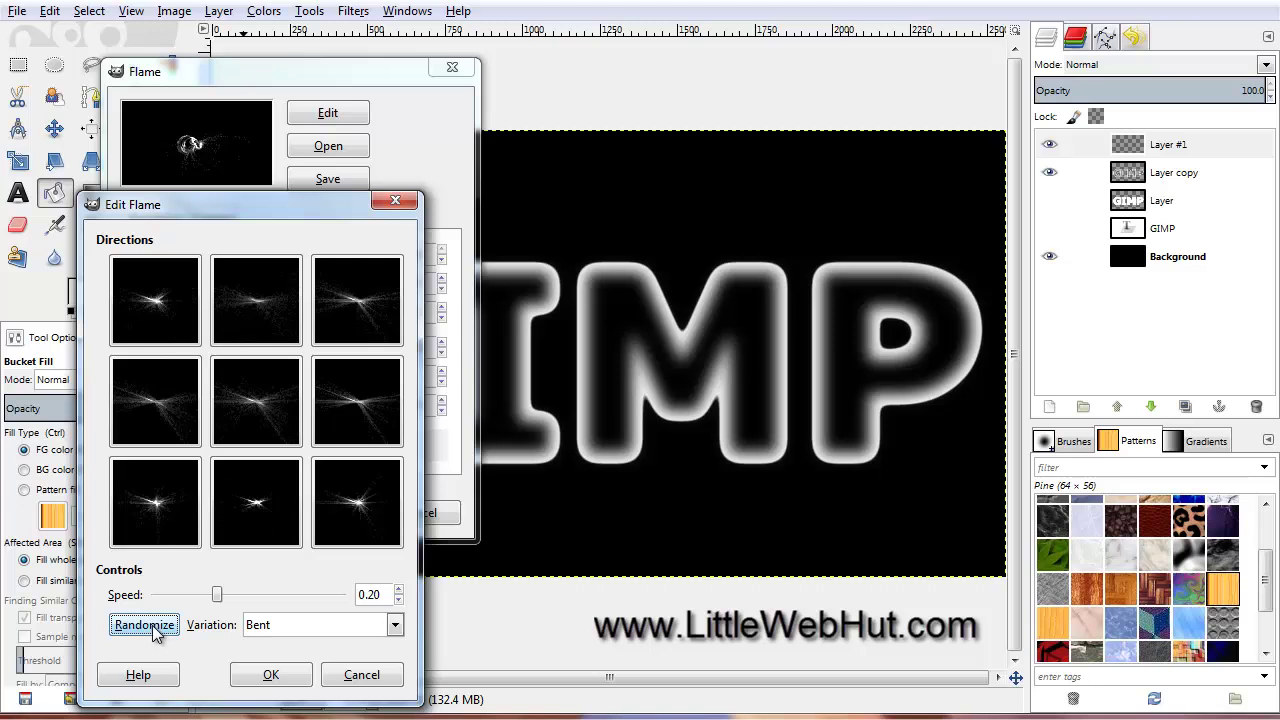
pyautogui.click(259, 403)
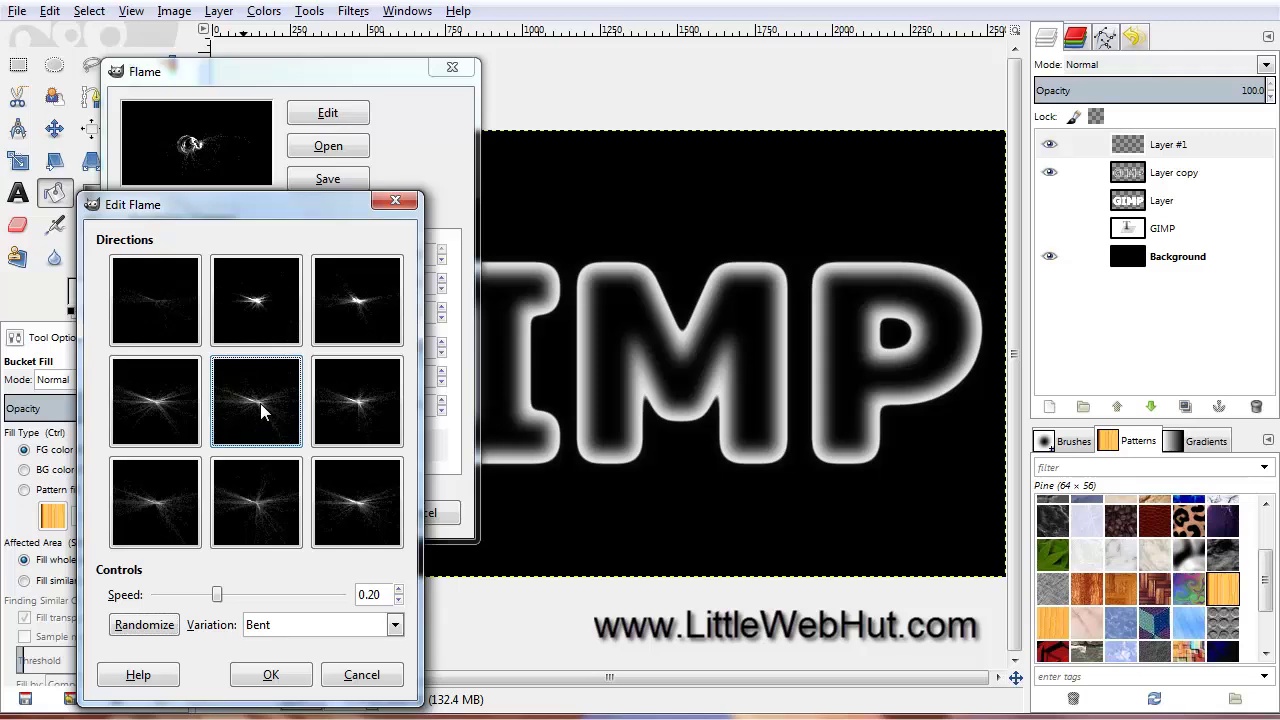
pyautogui.click(271, 675)
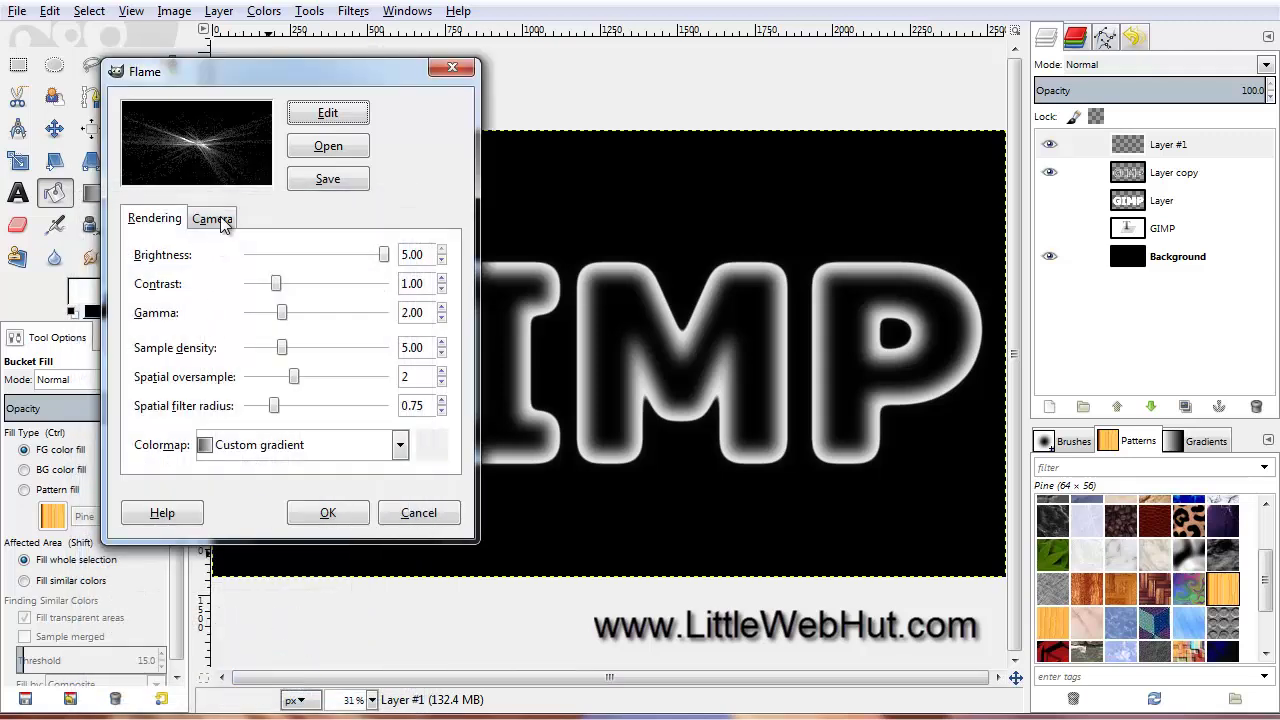
# Step: Set the flame's camera zoom to about 1.03 and render it onto the layer
pyautogui.click(222, 222)
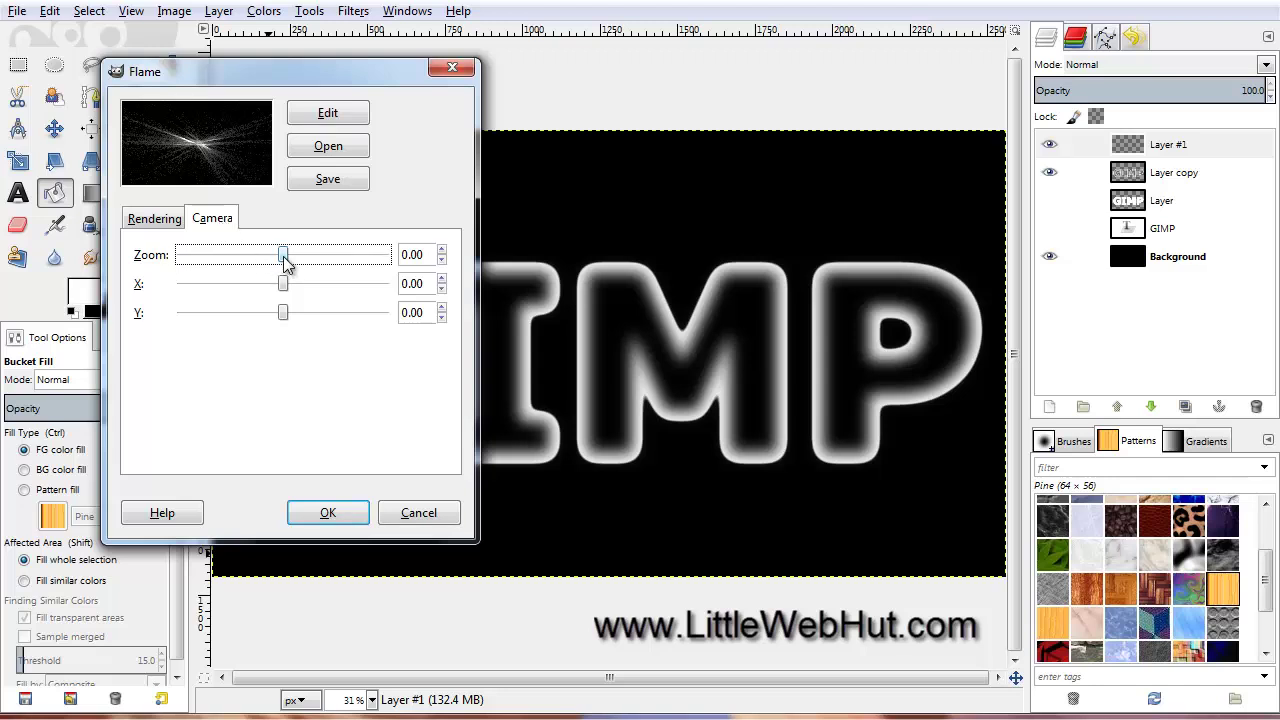
pyautogui.moveTo(286, 255); pyautogui.dragTo(311, 255)
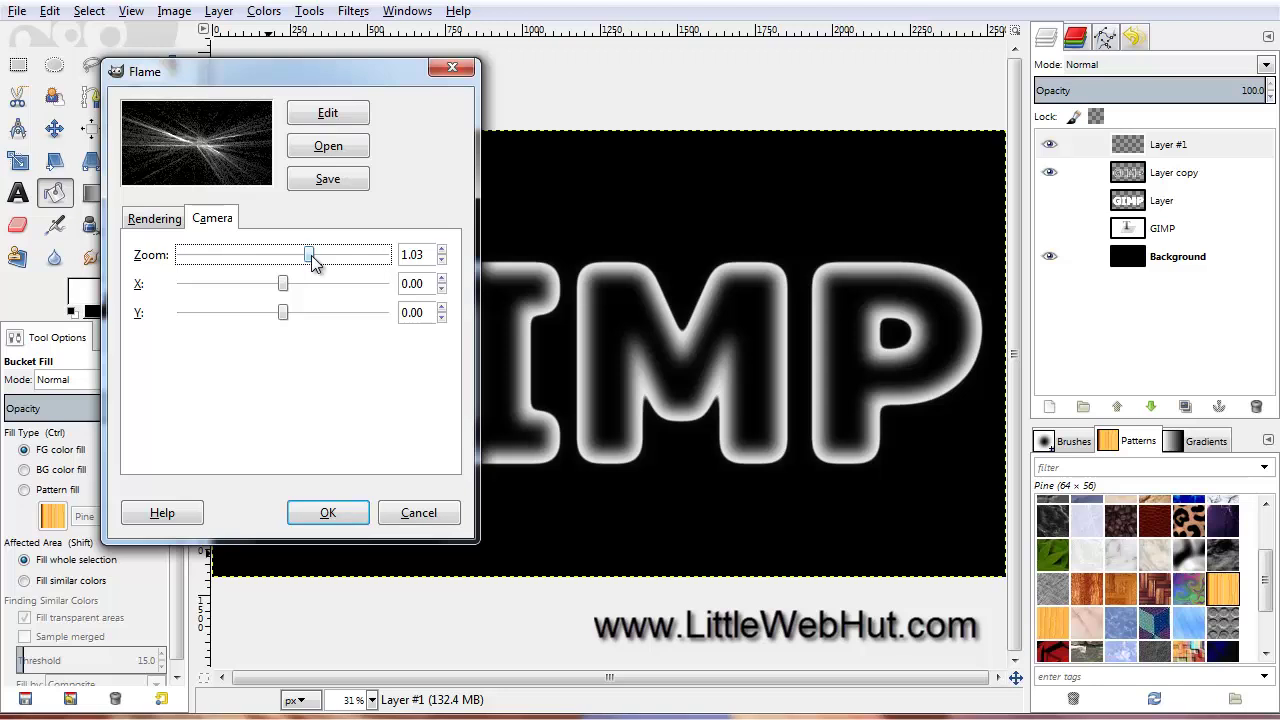
pyautogui.click(328, 512)
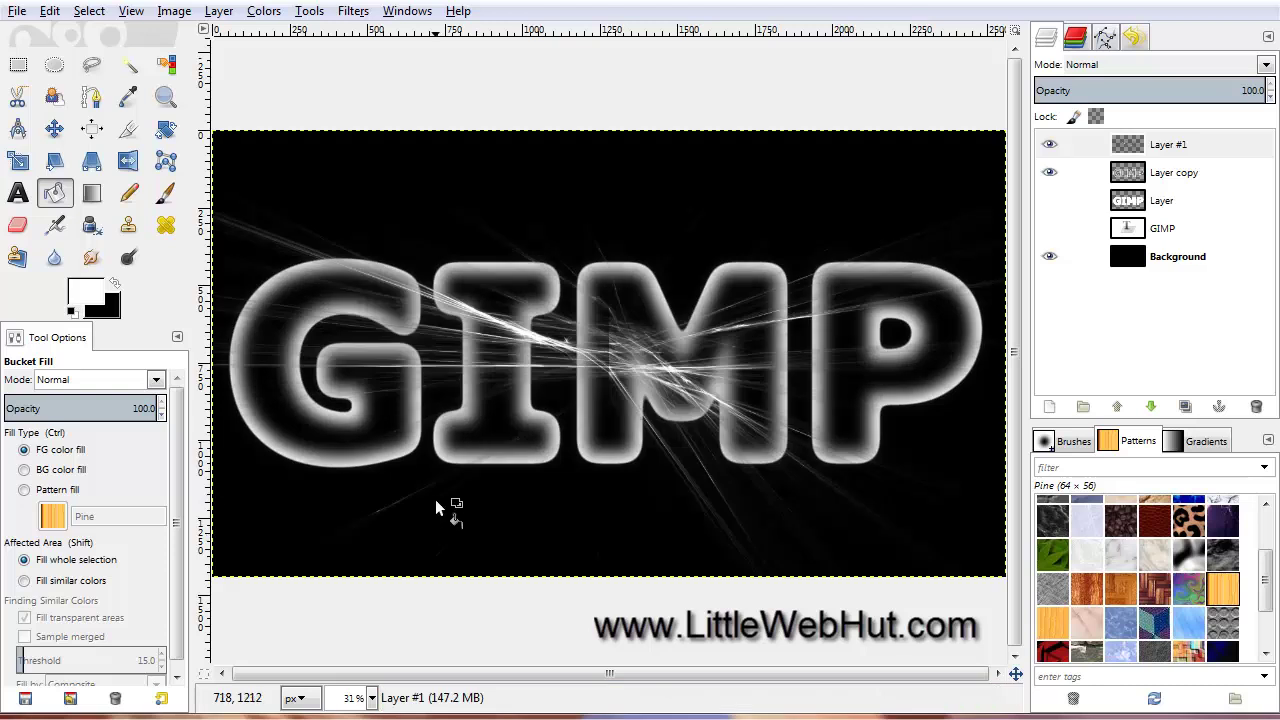
# Step: Apply horizontal and vertical Sobel edge detection, keeping the sign of the result, to the flame layer, and invert its colors
pyautogui.click(353, 11)
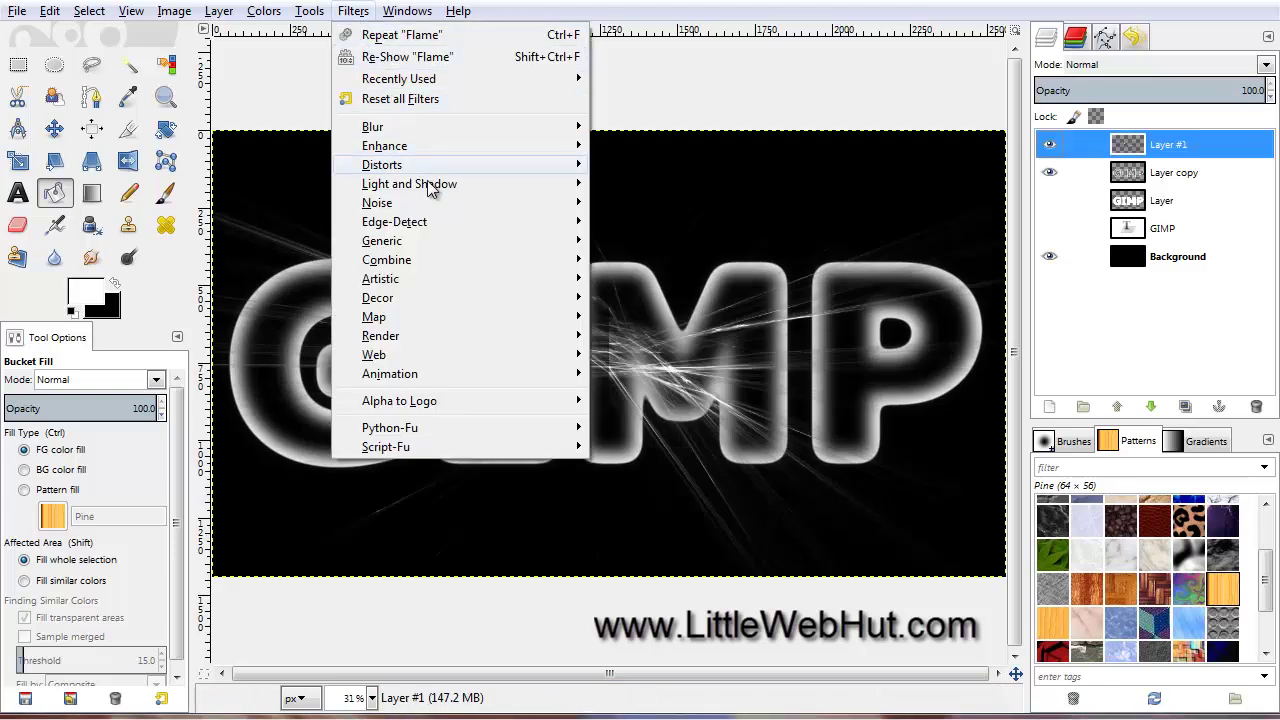
pyautogui.moveTo(440, 221)
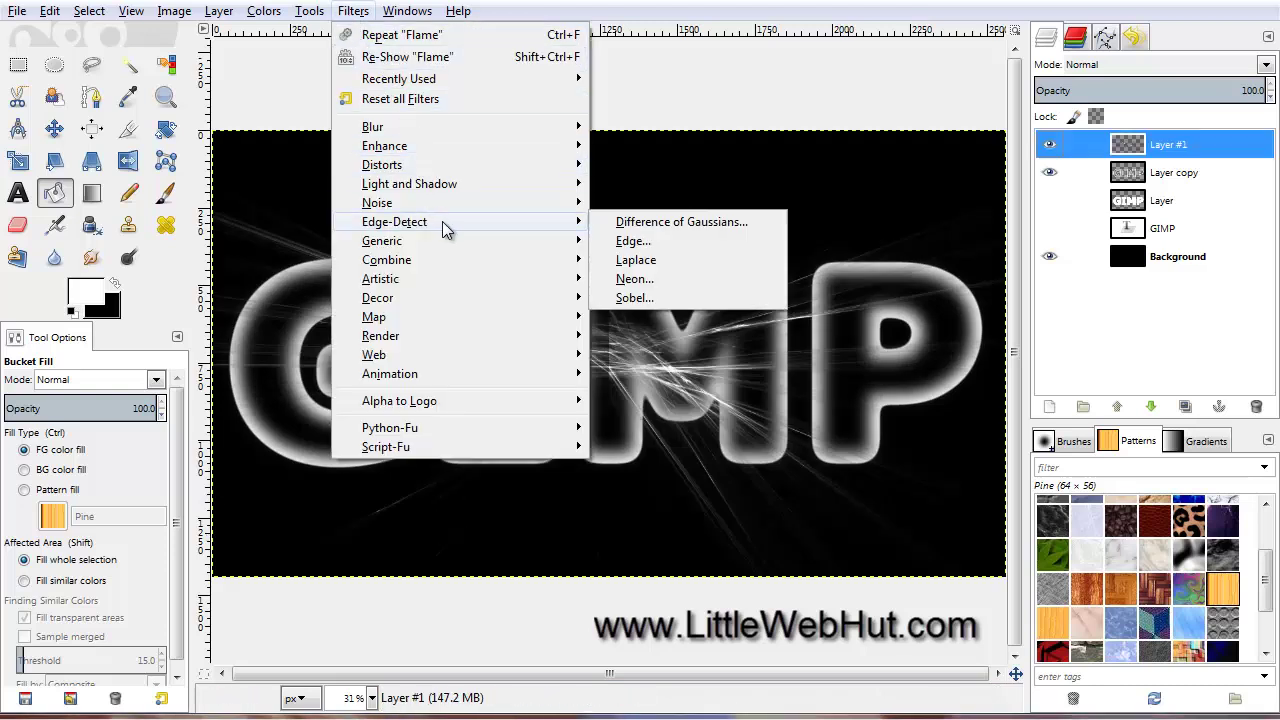
pyautogui.click(641, 298)
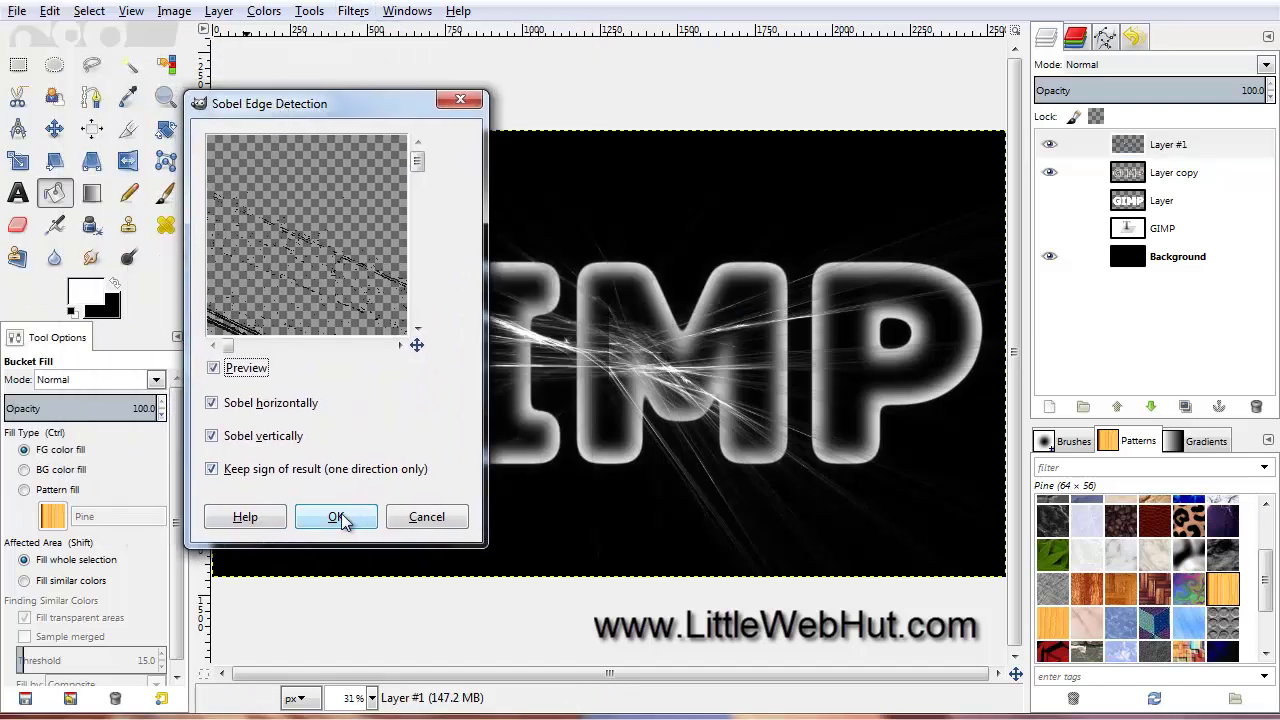
pyautogui.click(337, 517)
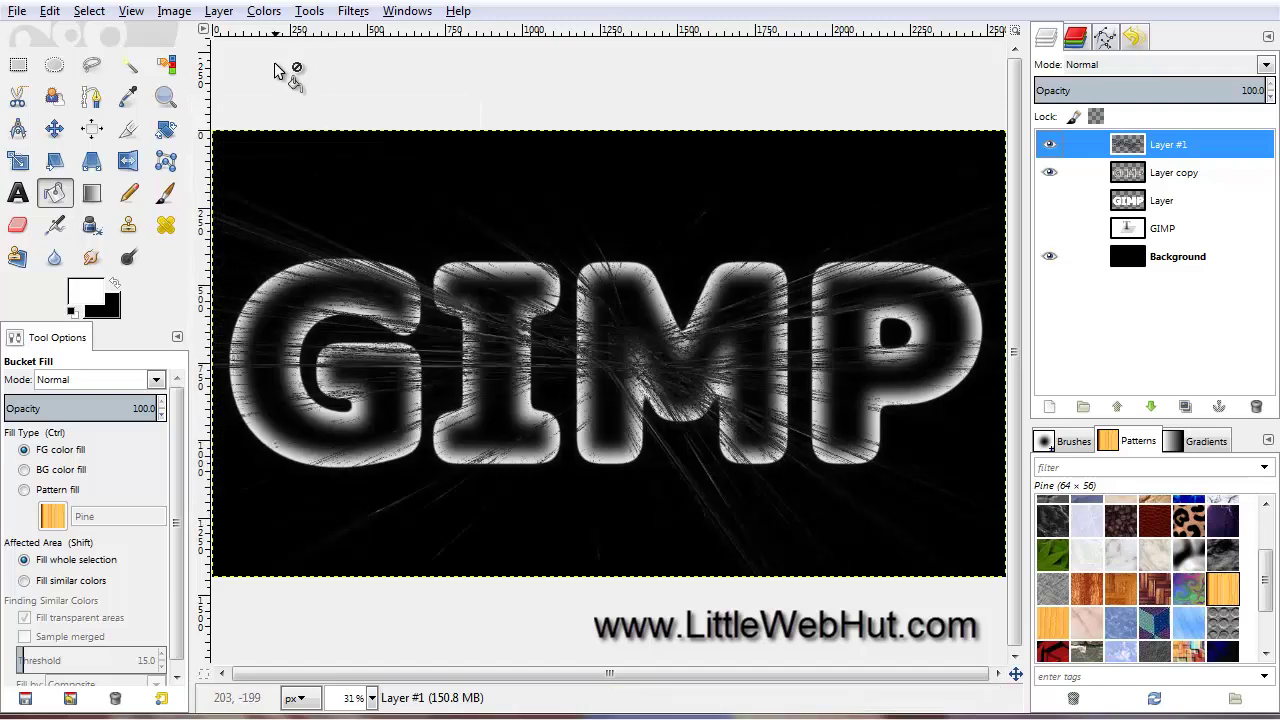
pyautogui.click(264, 11)
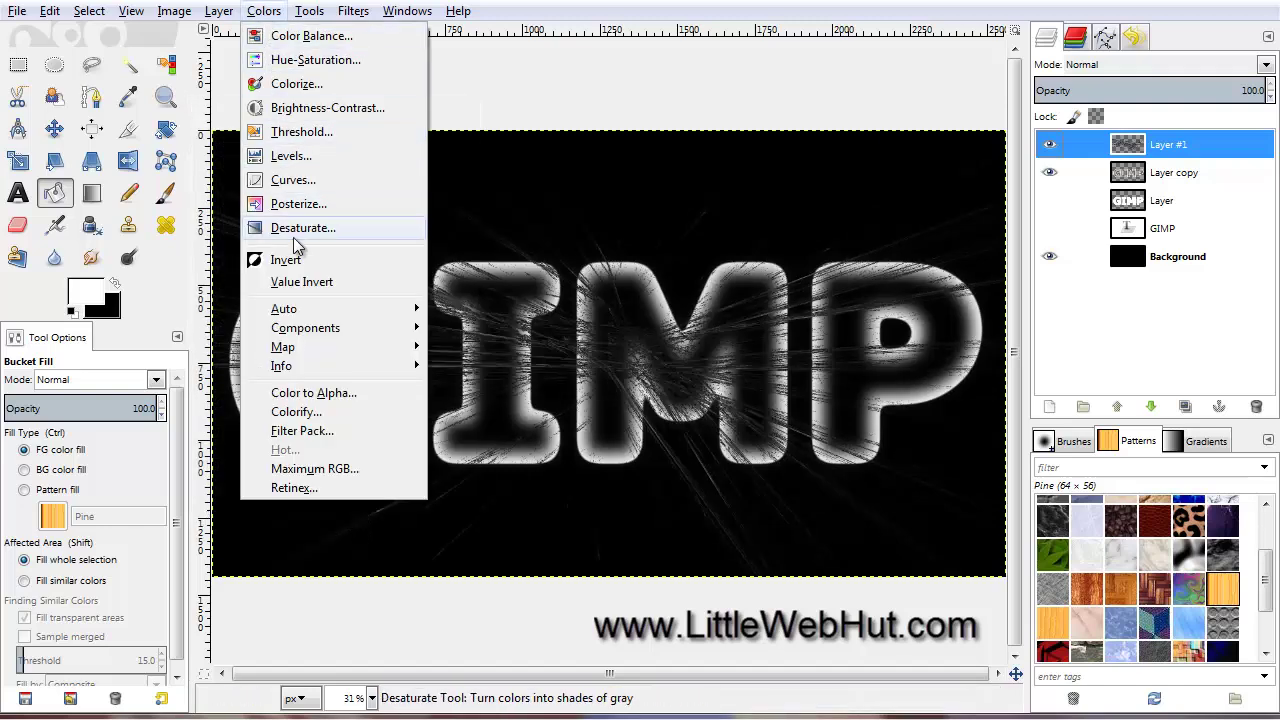
pyautogui.click(290, 261)
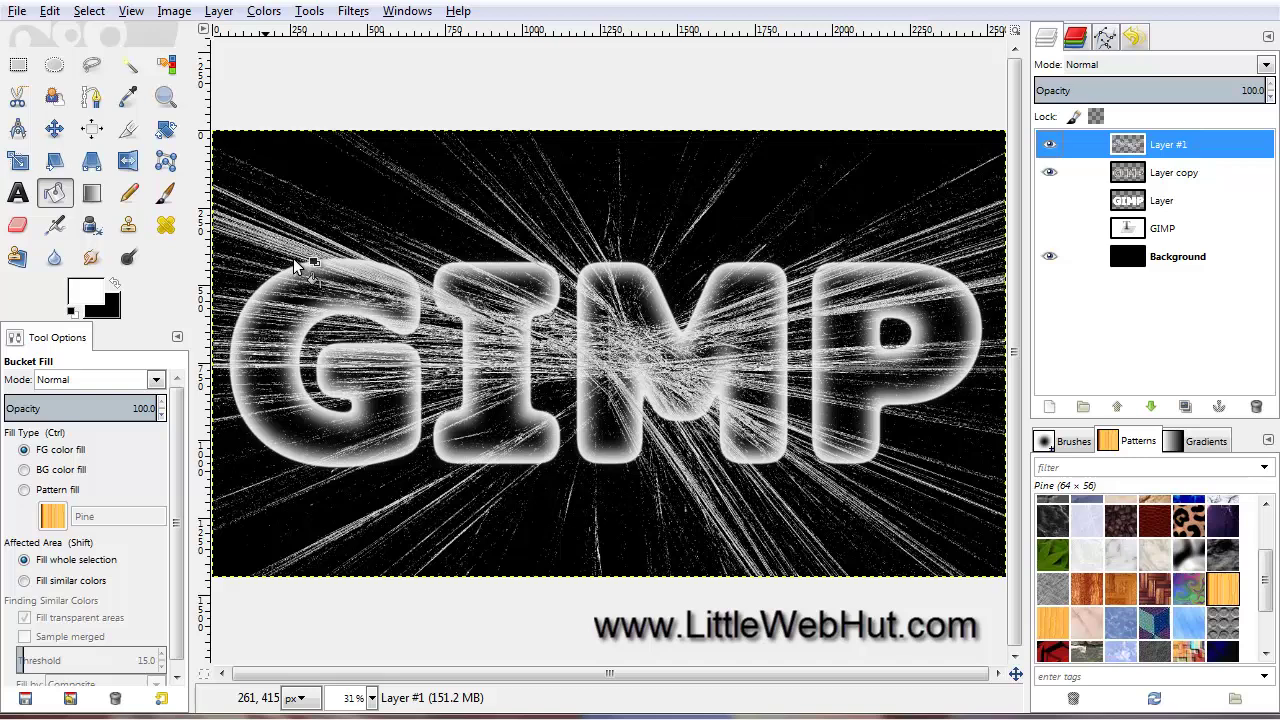
# Step: Create a selection of the letter shapes from the alpha of the hidden layer named Layer
pyautogui.rightClick(1097, 207)
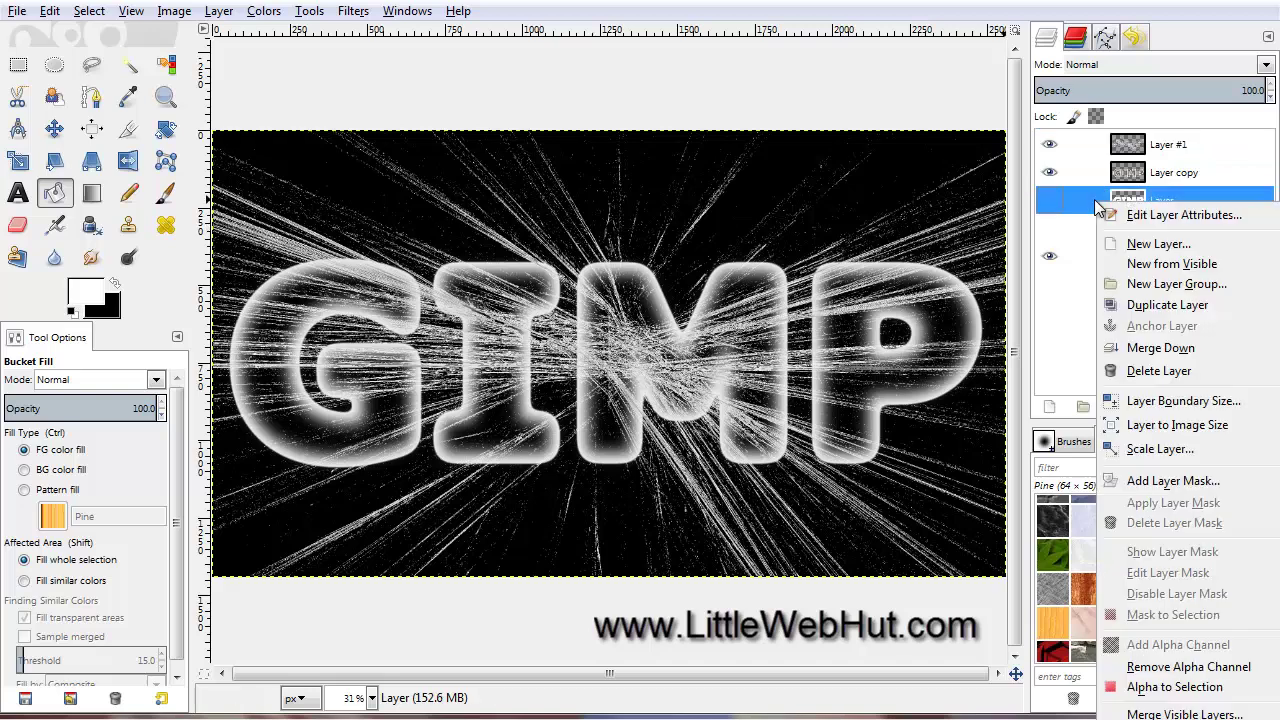
pyautogui.click(1145, 690)
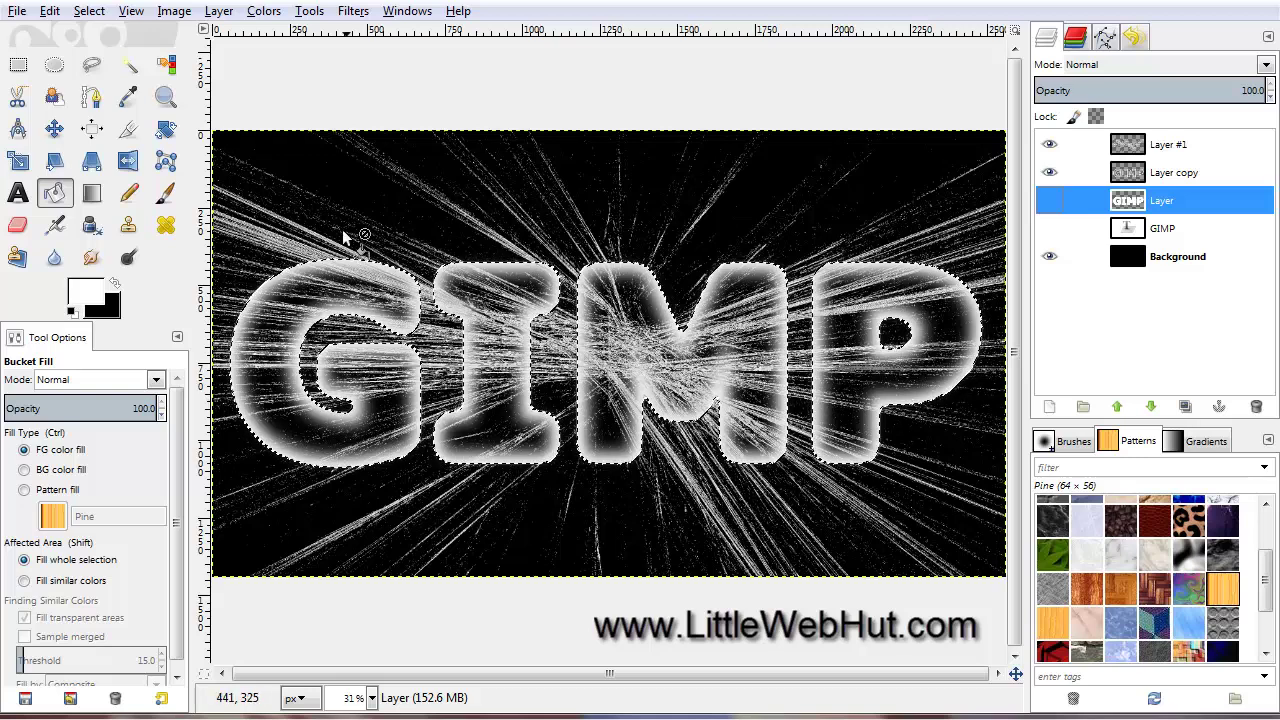
# Step: Set up the Clone tool with the 2. Hardness 075 brush at size 293.02, with Layer #1 active
pyautogui.click(128, 226)
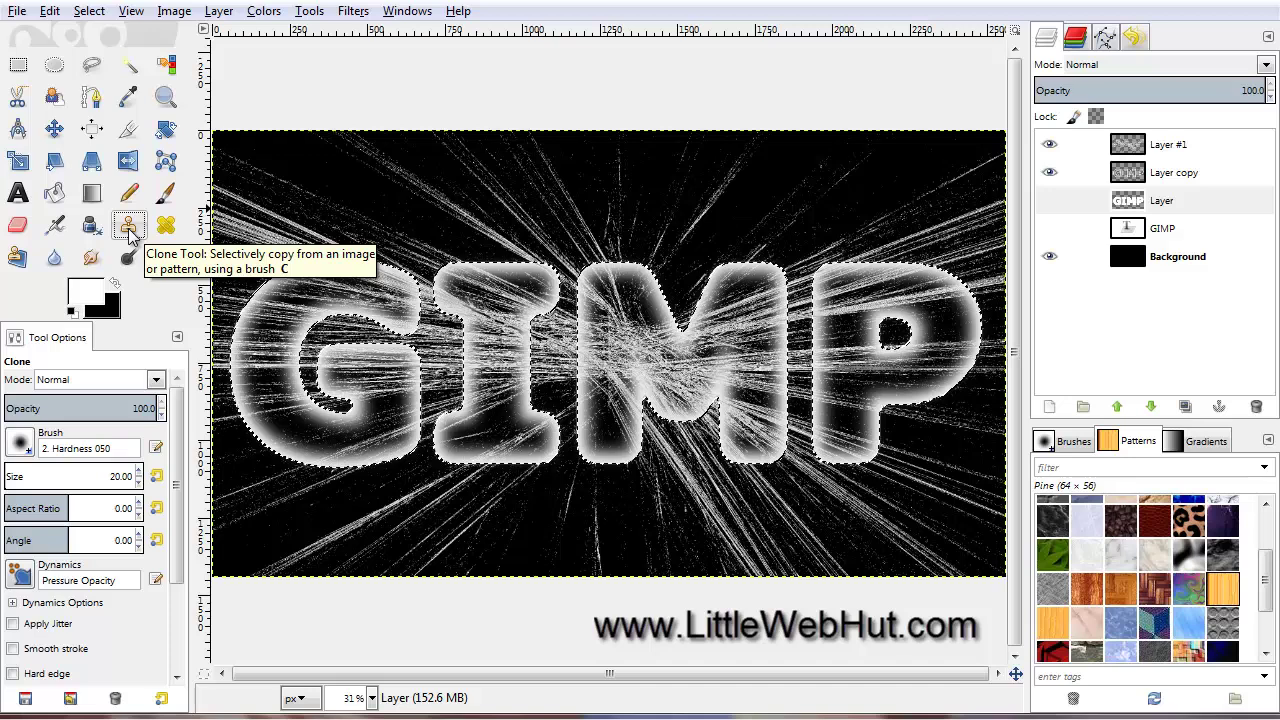
pyautogui.click(1100, 147)
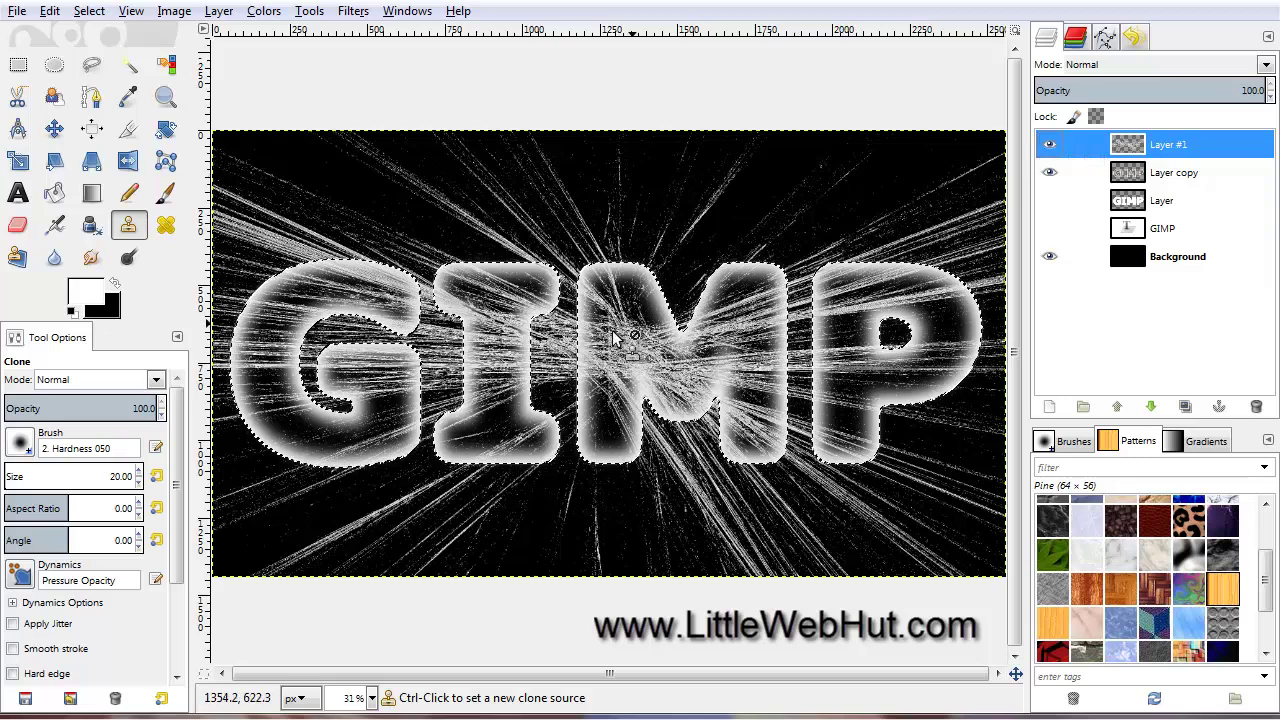
pyautogui.click(20, 443)
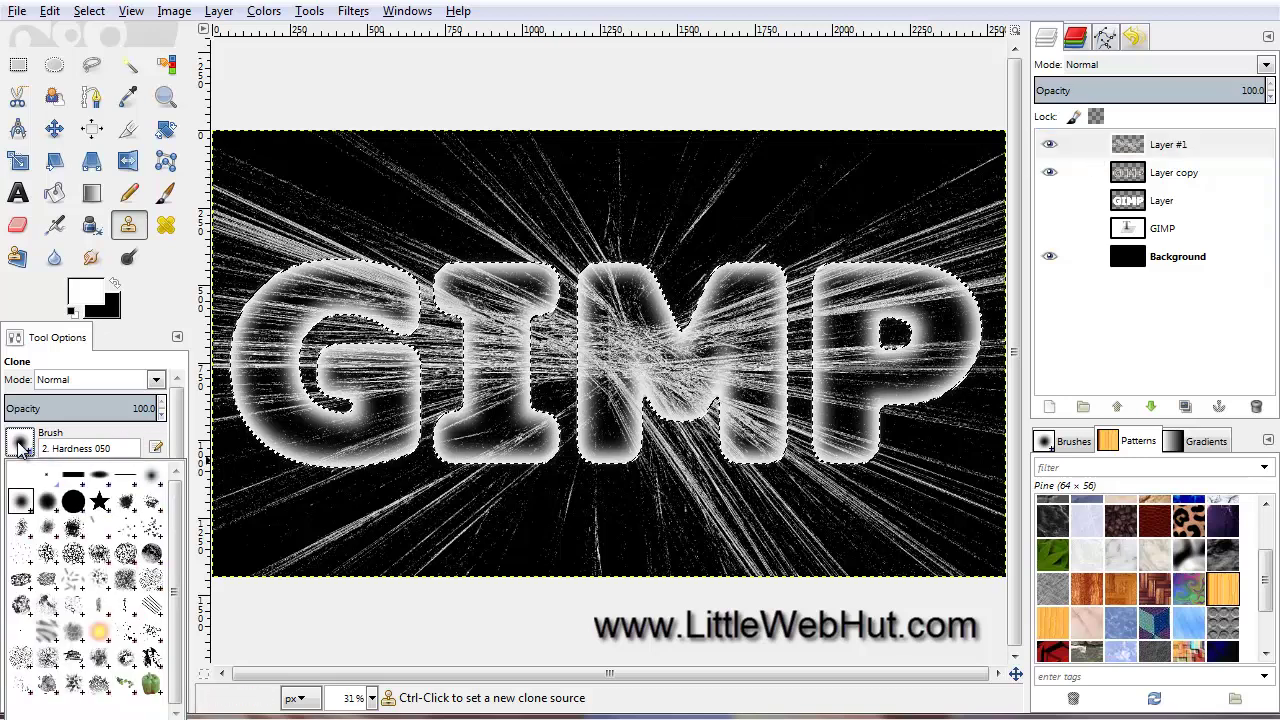
pyautogui.click(48, 503)
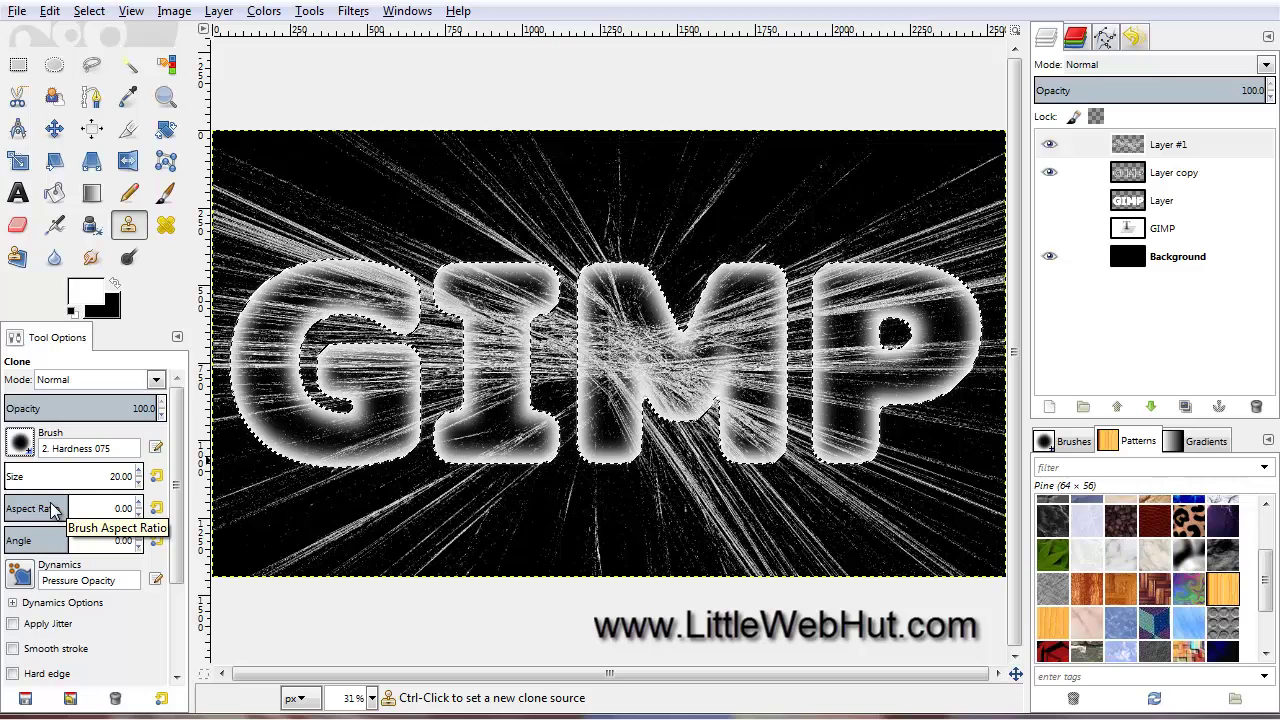
pyautogui.moveTo(36, 476)
pyautogui.mouseDown()
pyautogui.moveTo(58, 476)
pyautogui.moveTo(42, 476)
pyautogui.mouseUp()
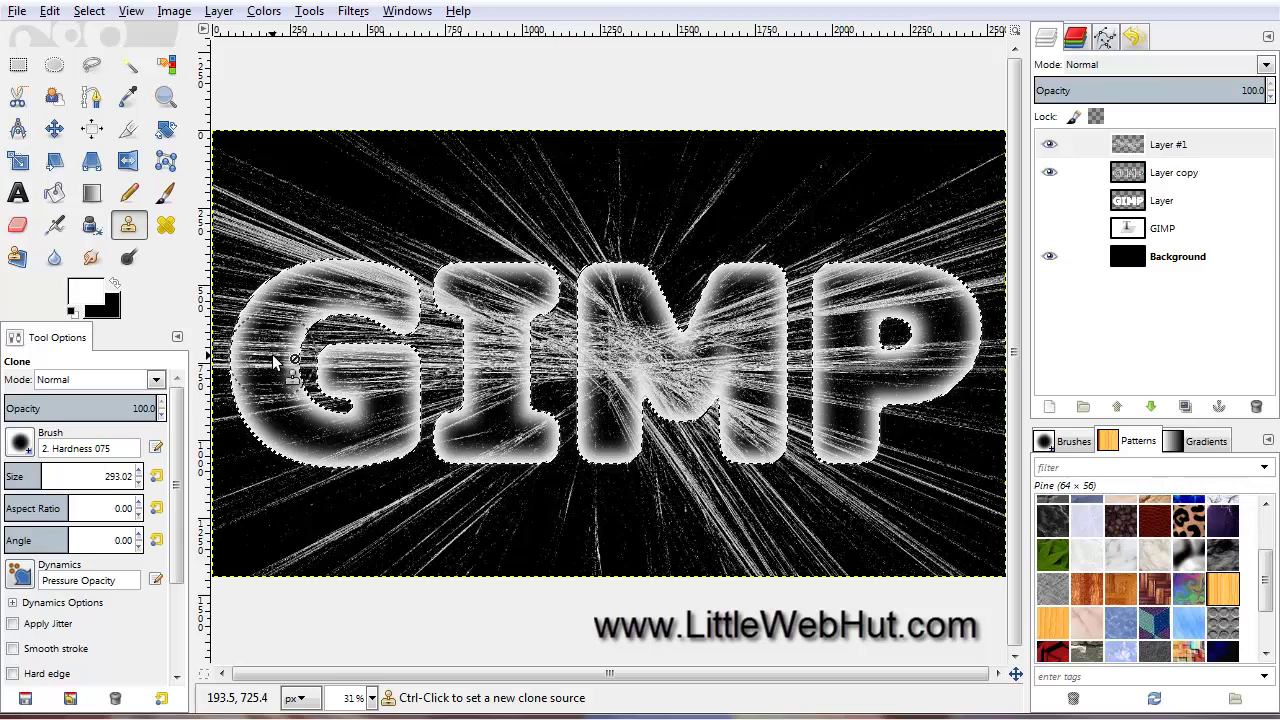
# Step: Set the clone source on the streaks of Layer #1 over the lower middle of the M, and hide that layer
pyautogui.press('ctrl')
pyautogui.keyDown('ctrl'); pyautogui.click(704, 386); pyautogui.keyUp('ctrl')
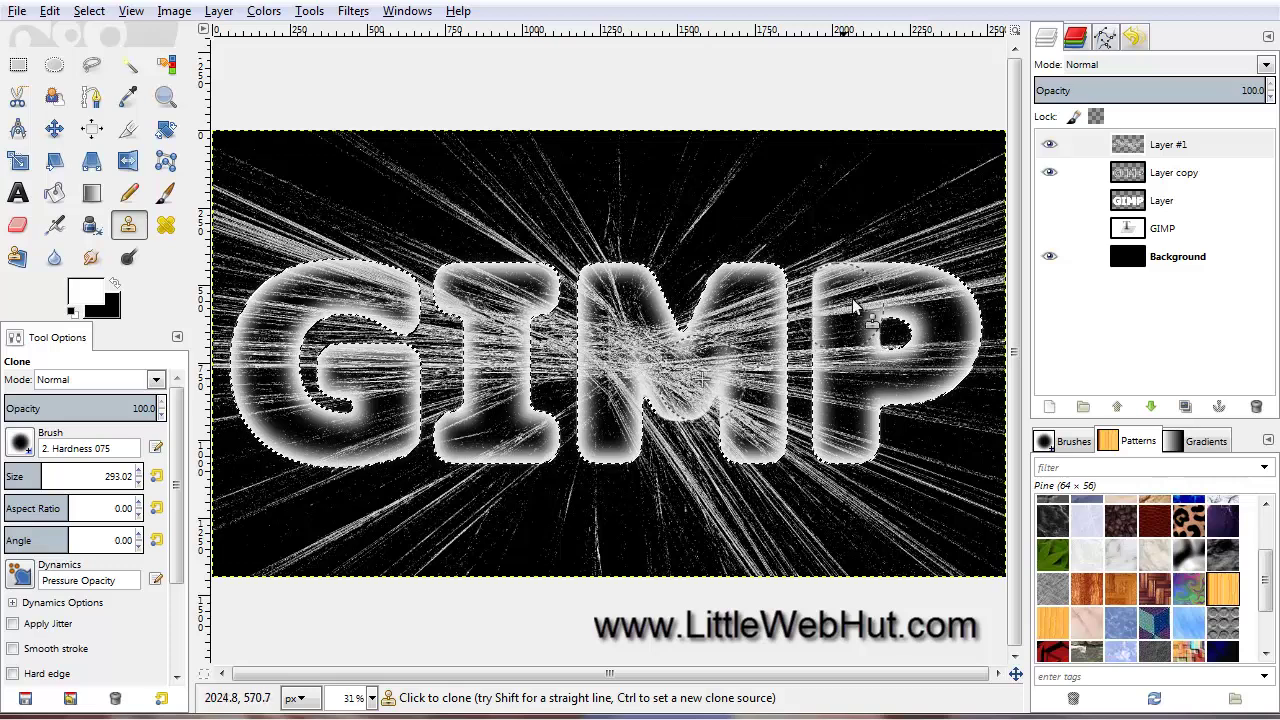
pyautogui.click(1049, 144)
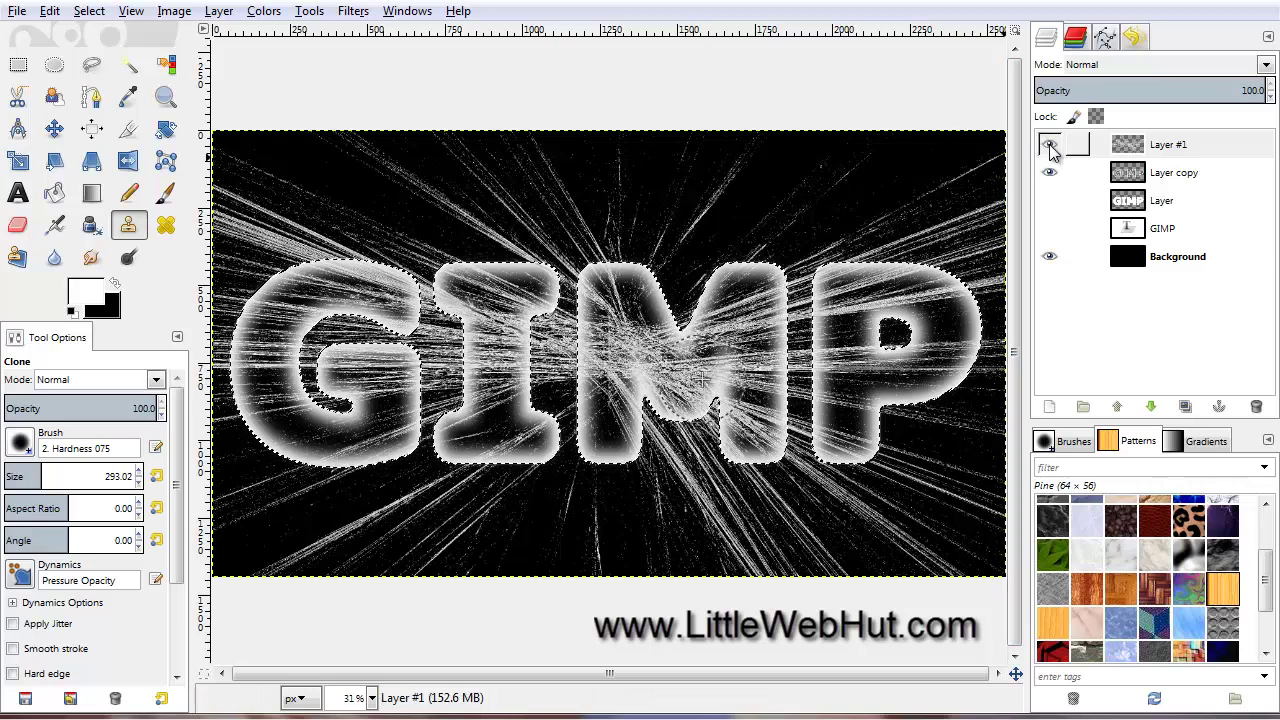
pyautogui.click(1049, 145)
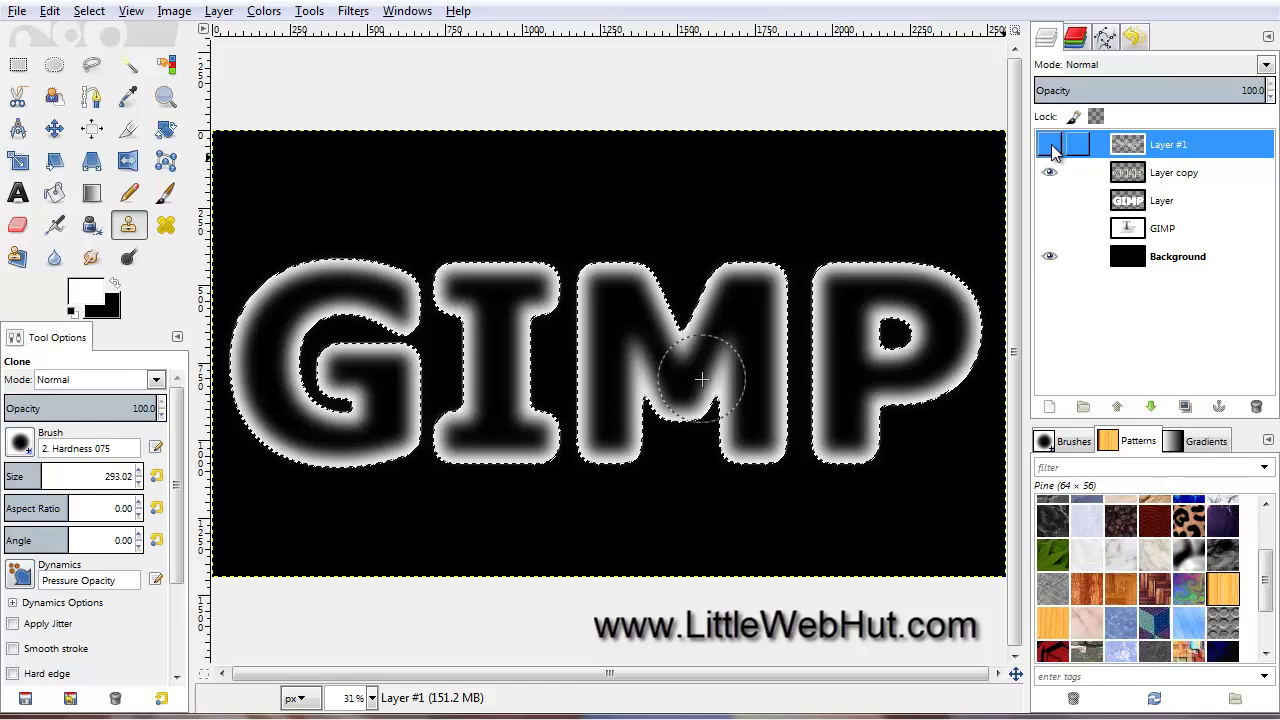
# Step: Clone the streaks into all four selected letters on Layer copy, resampling the source near the M's center, and clear the selection
pyautogui.click(1100, 175)
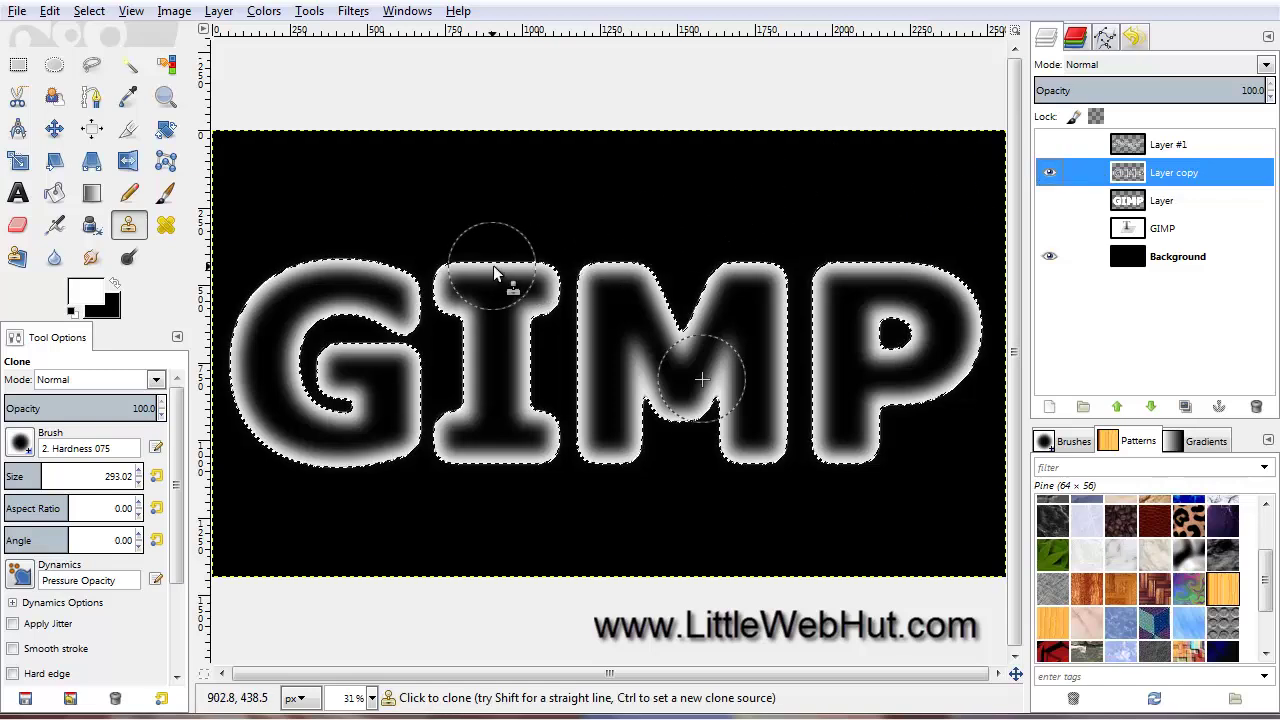
pyautogui.click(265, 366)
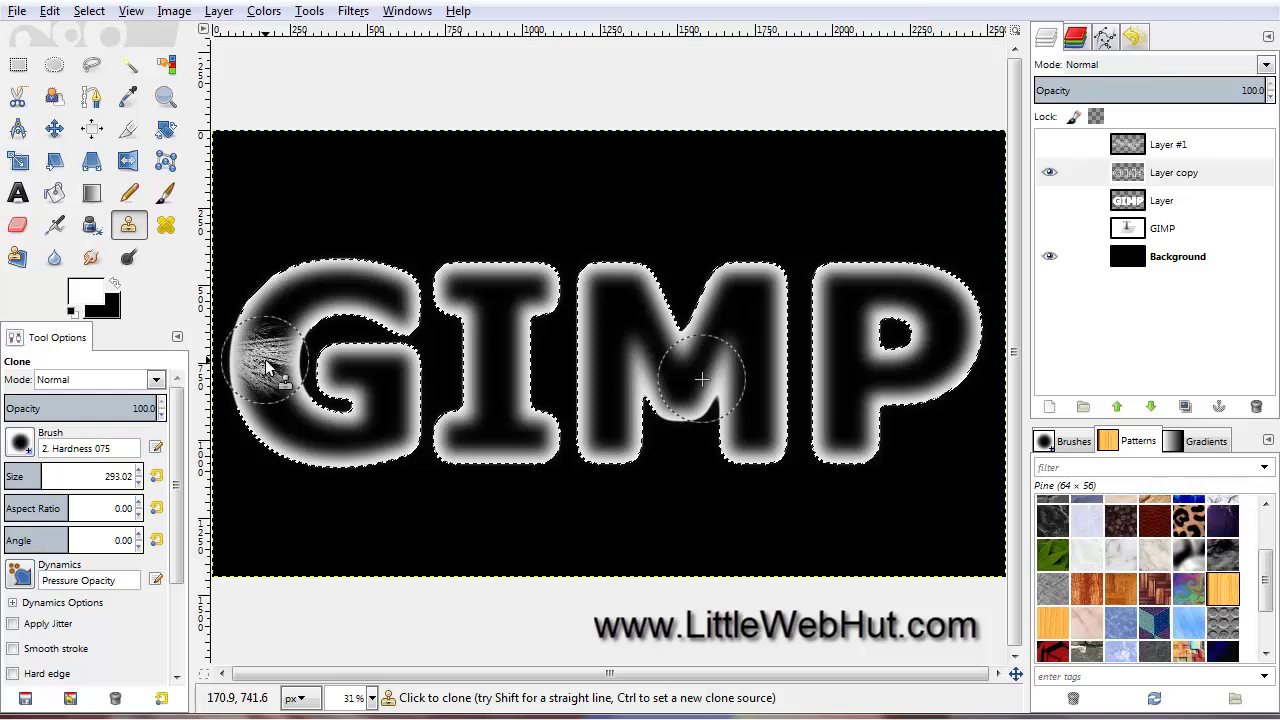
pyautogui.moveTo(265, 366)
pyautogui.mouseDown()
pyautogui.moveTo(295, 311)
pyautogui.moveTo(339, 295)
pyautogui.moveTo(399, 316)
pyautogui.moveTo(323, 310)
pyautogui.moveTo(274, 333)
pyautogui.moveTo(253, 369)
pyautogui.moveTo(267, 406)
pyautogui.moveTo(311, 432)
pyautogui.moveTo(392, 424)
pyautogui.moveTo(390, 388)
pyautogui.moveTo(353, 370)
pyautogui.moveTo(327, 377)
pyautogui.moveTo(387, 391)
pyautogui.mouseUp()
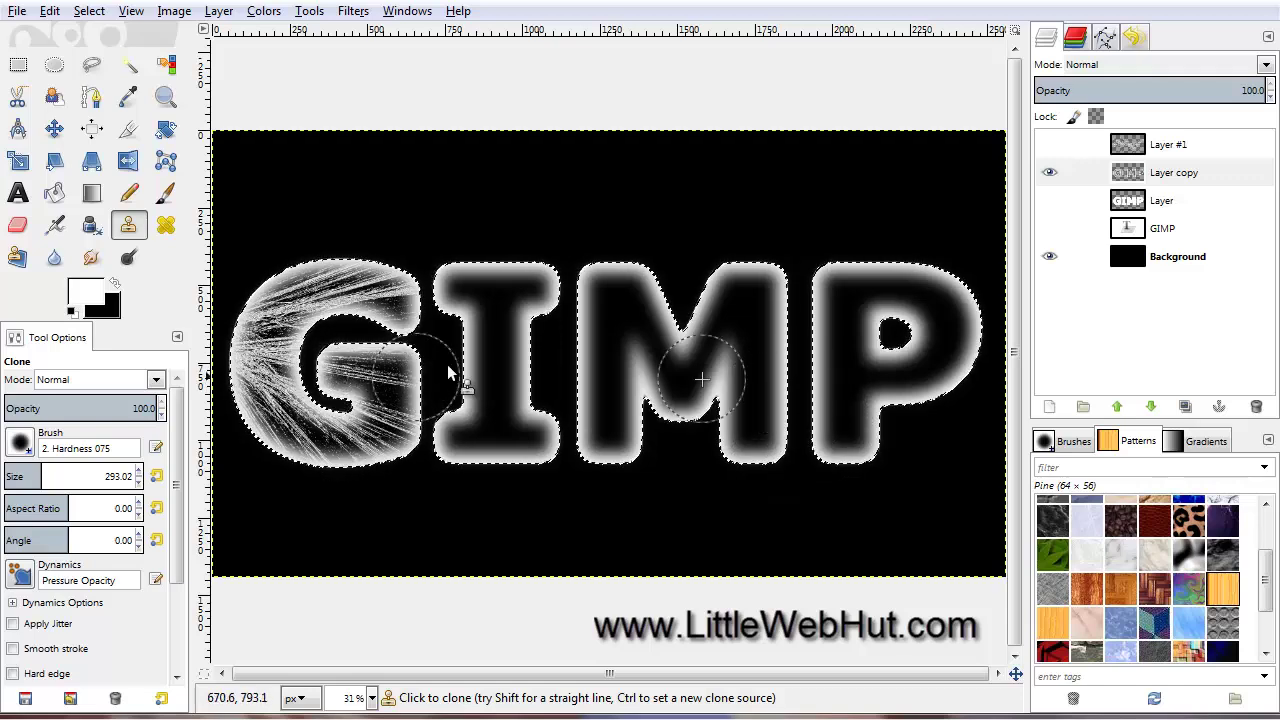
pyautogui.moveTo(503, 366)
pyautogui.mouseDown()
pyautogui.moveTo(511, 291)
pyautogui.moveTo(459, 294)
pyautogui.moveTo(506, 294)
pyautogui.moveTo(511, 336)
pyautogui.moveTo(478, 425)
pyautogui.moveTo(443, 434)
pyautogui.moveTo(541, 434)
pyautogui.mouseUp()
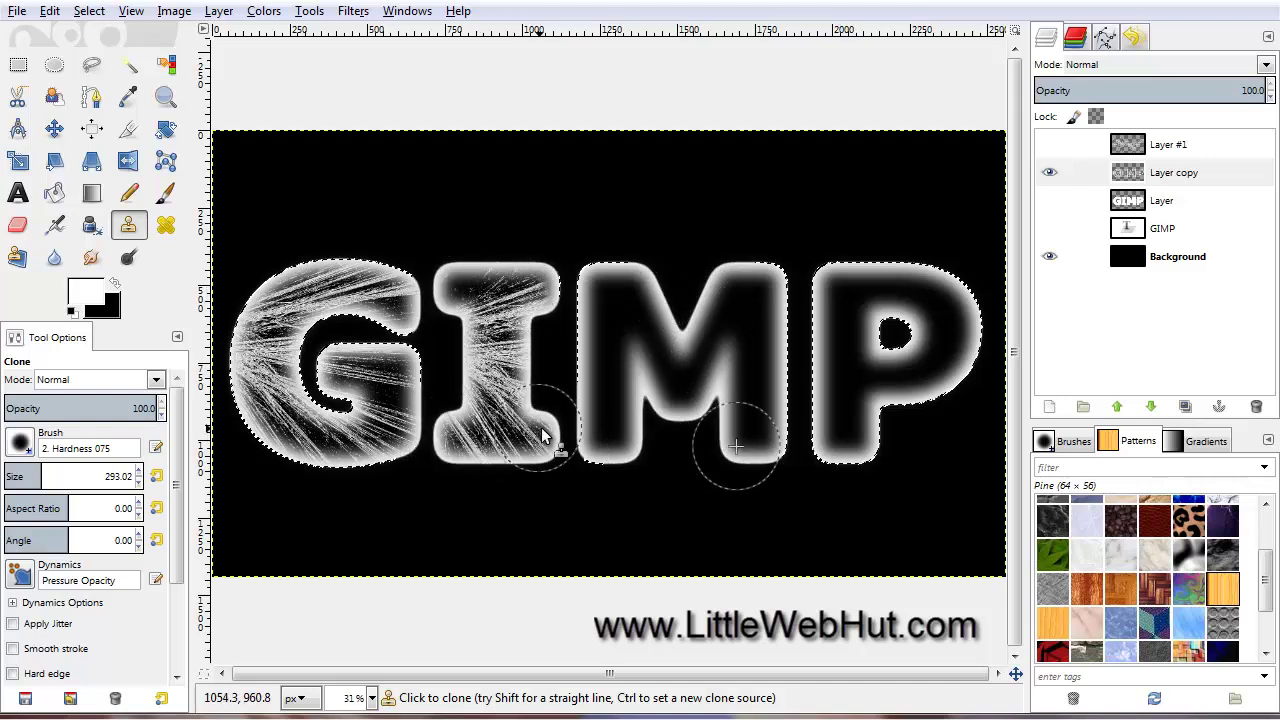
pyautogui.keyDown('ctrl'); pyautogui.click(681, 363); pyautogui.keyUp('ctrl')
pyautogui.moveTo(660, 340)
pyautogui.mouseDown()
pyautogui.moveTo(630, 301)
pyautogui.moveTo(604, 331)
pyautogui.moveTo(607, 419)
pyautogui.moveTo(729, 278)
pyautogui.moveTo(757, 381)
pyautogui.moveTo(746, 442)
pyautogui.moveTo(716, 407)
pyautogui.moveTo(846, 312)
pyautogui.moveTo(857, 289)
pyautogui.moveTo(945, 290)
pyautogui.moveTo(938, 339)
pyautogui.moveTo(845, 352)
pyautogui.moveTo(826, 424)
pyautogui.moveTo(840, 462)
pyautogui.moveTo(885, 369)
pyautogui.moveTo(841, 279)
pyautogui.moveTo(926, 321)
pyautogui.moveTo(929, 369)
pyautogui.moveTo(915, 380)
pyautogui.moveTo(845, 360)
pyautogui.mouseUp()
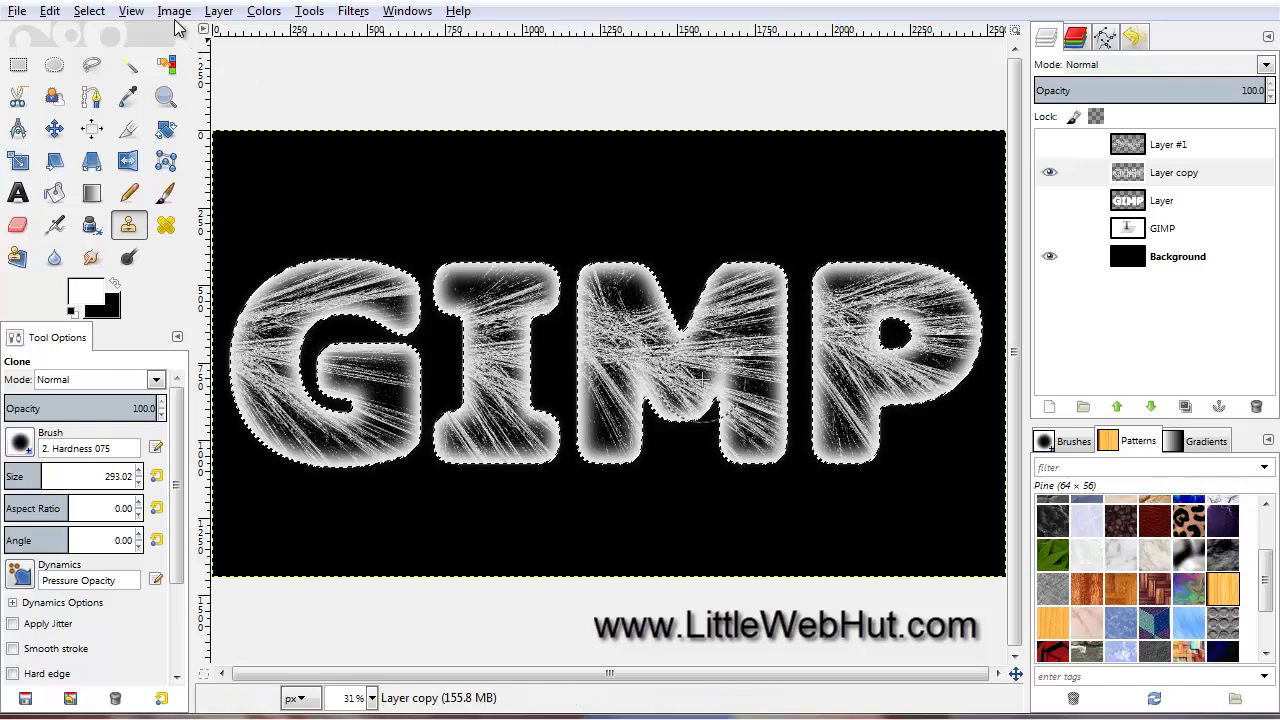
pyautogui.click(92, 12)
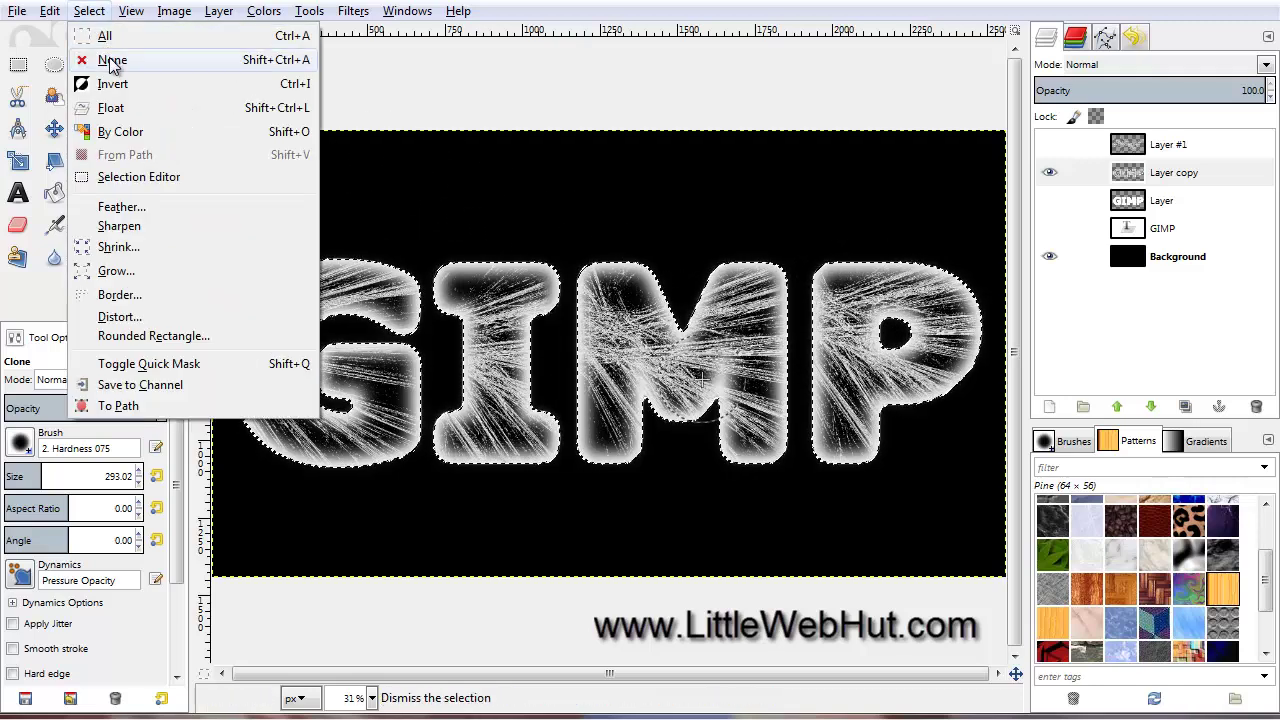
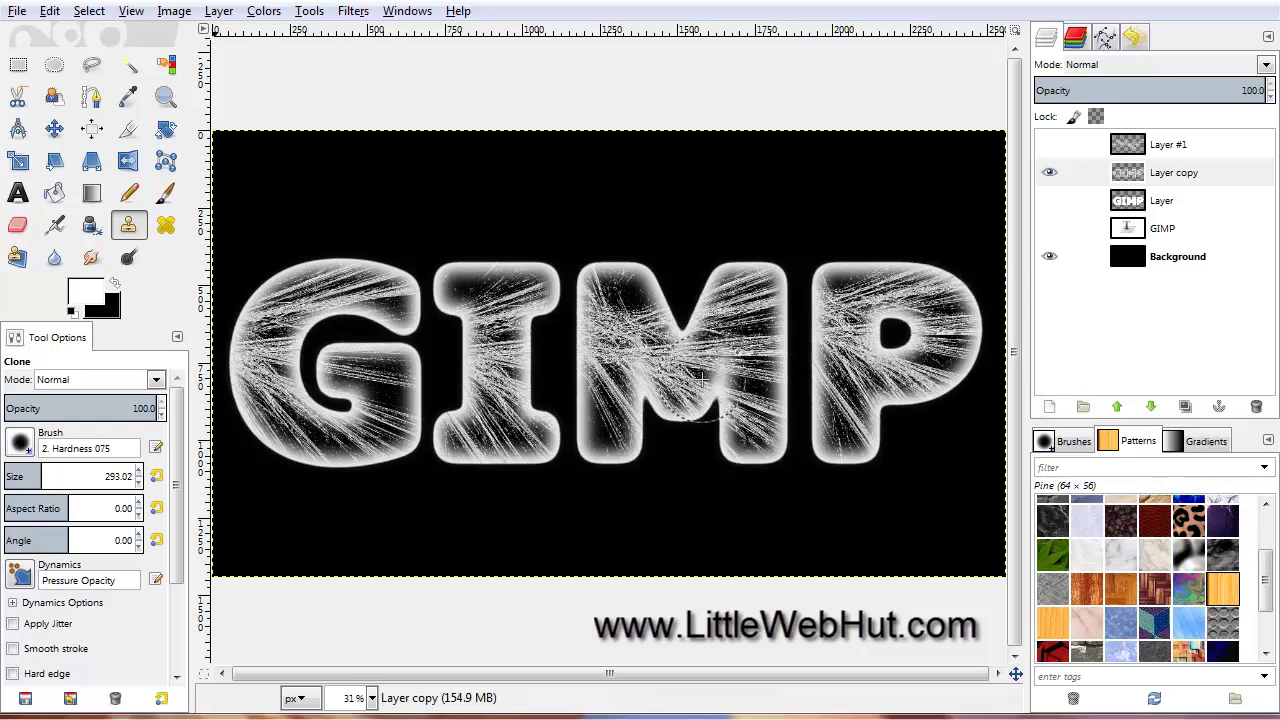
# Step: On a new transparent 2560 × 1440 px layer, outline a freehand snow cap over the G's upper left curve and fill it with white
pyautogui.hotkey('shift', 'ctrl', 'n')
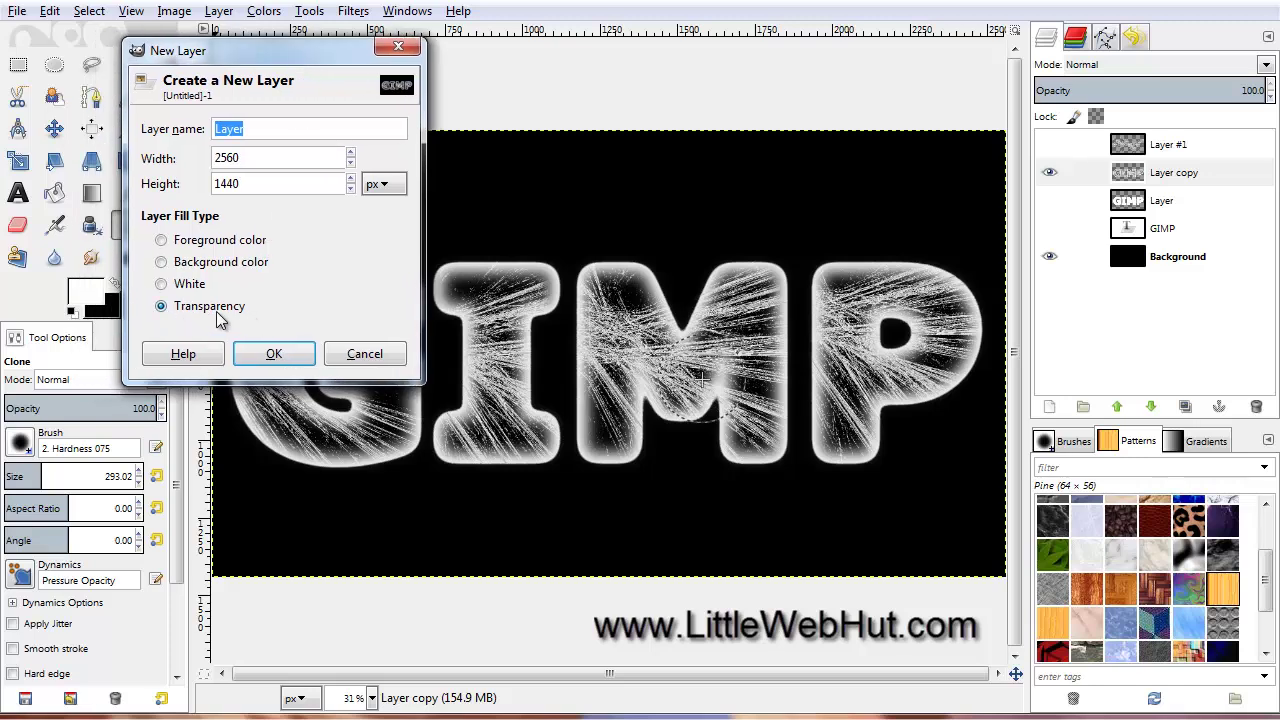
pyautogui.click(273, 353)
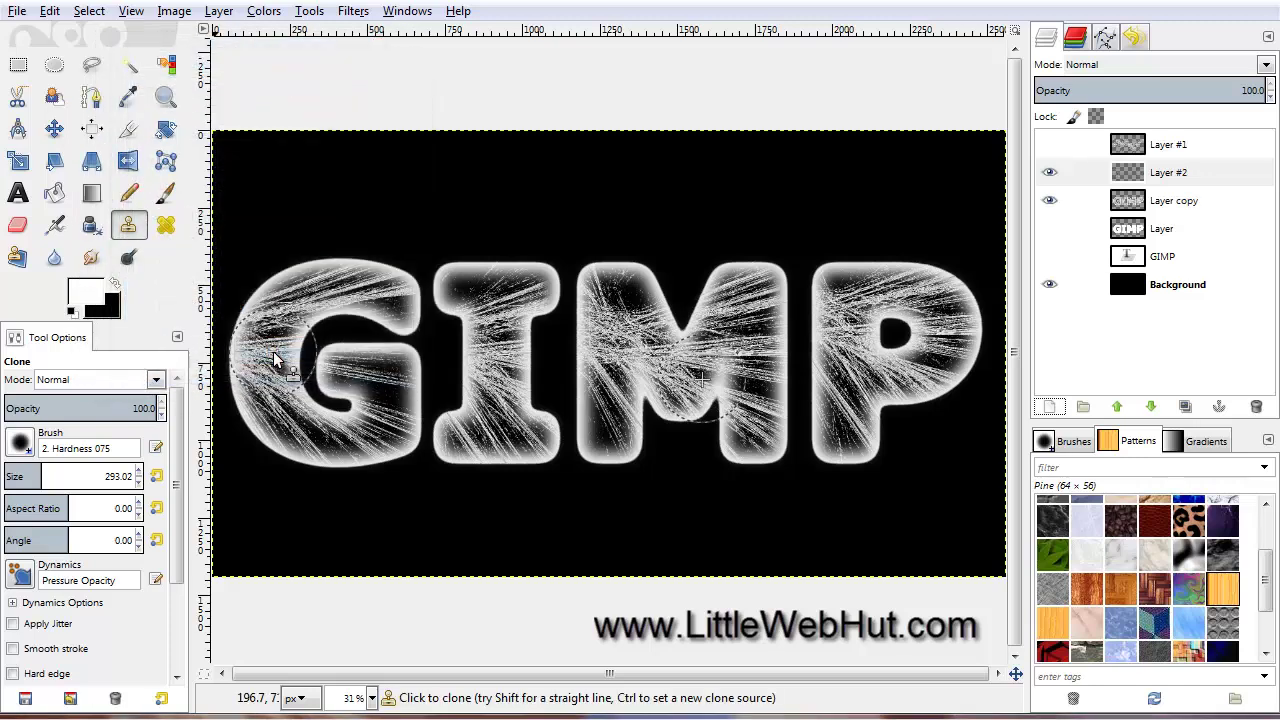
pyautogui.click(92, 66)
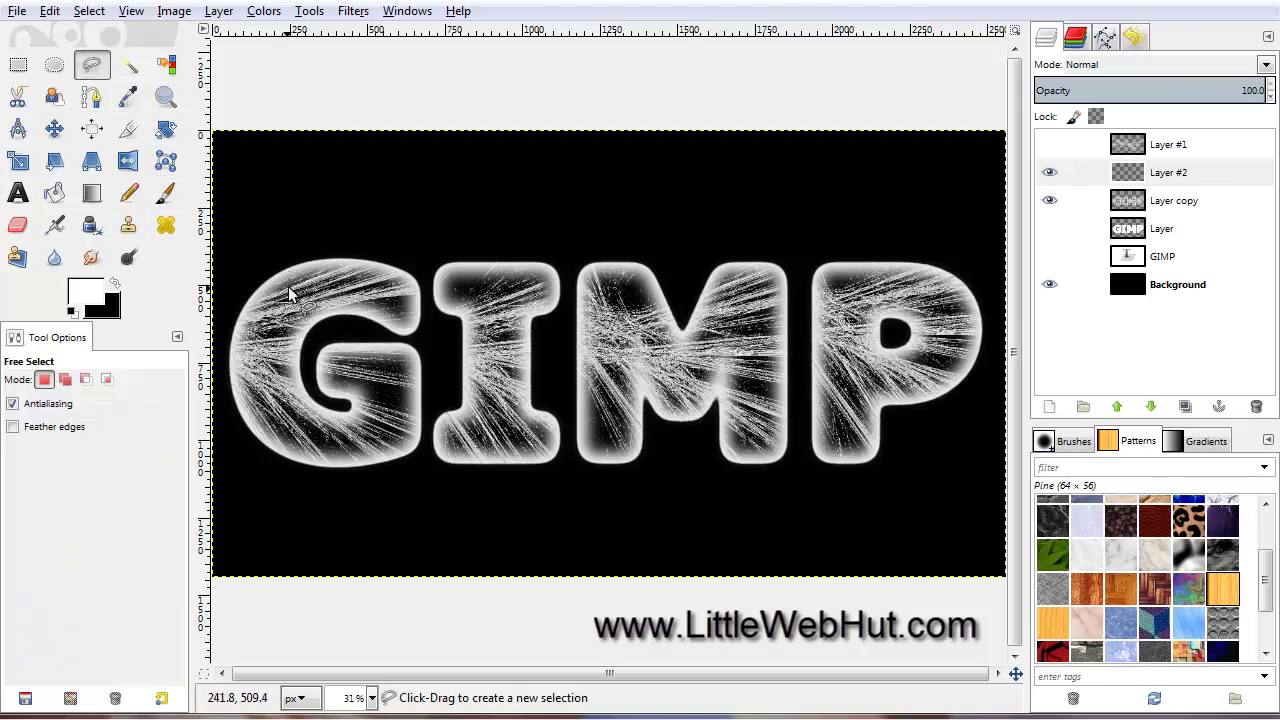
pyautogui.moveTo(400, 272)
pyautogui.mouseDown()
pyautogui.moveTo(287, 250)
pyautogui.moveTo(243, 283)
pyautogui.moveTo(228, 348)
pyautogui.moveTo(265, 350)
pyautogui.moveTo(280, 305)
pyautogui.mouseUp()
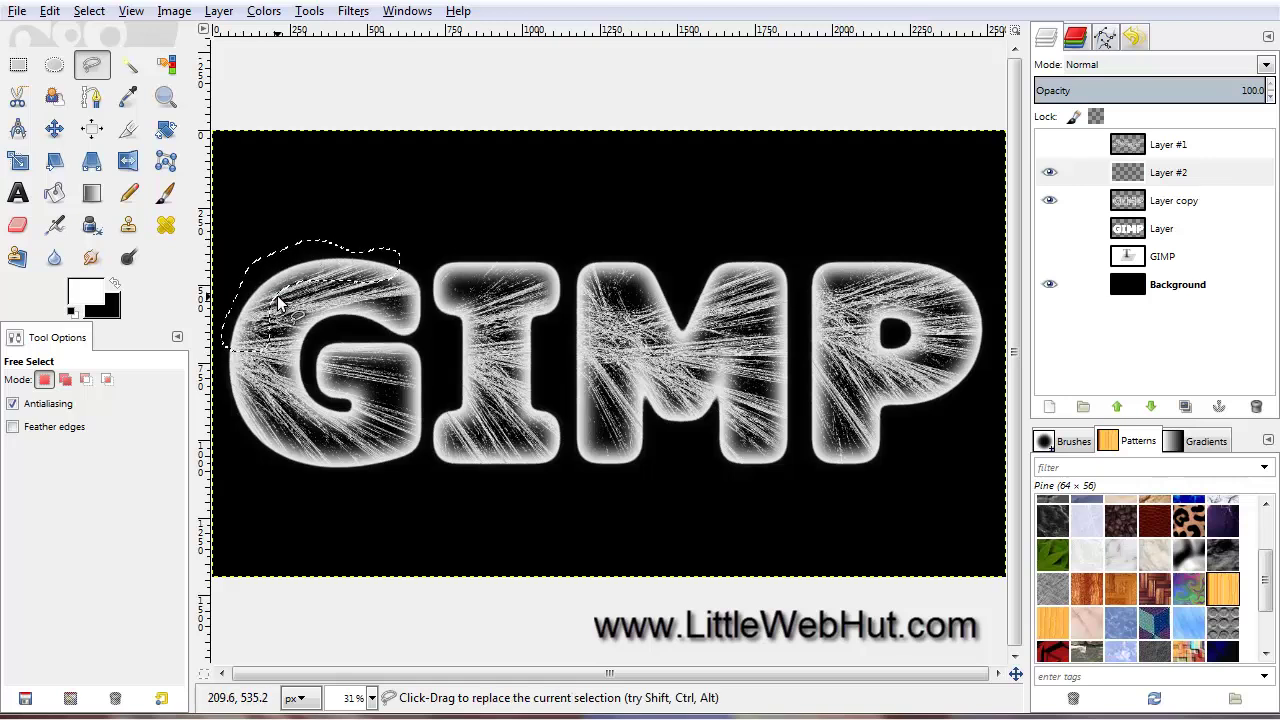
pyautogui.click(55, 194)
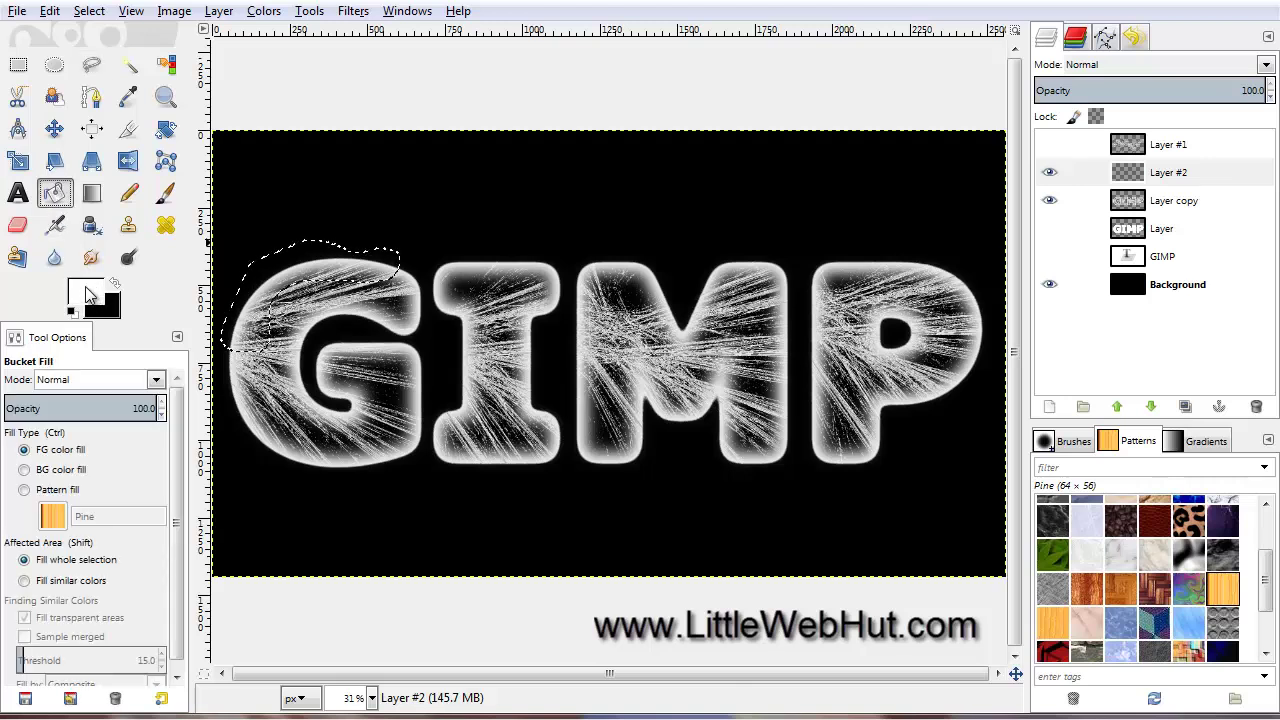
pyautogui.click(268, 281)
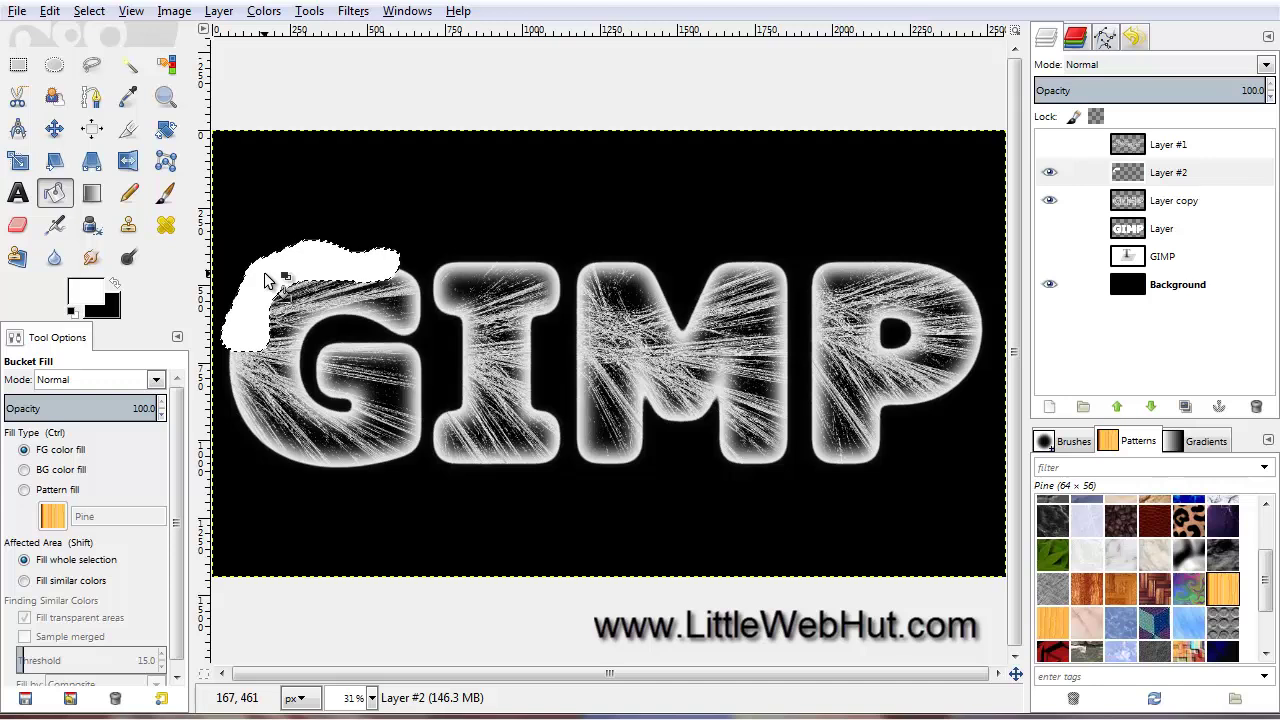
# Step: Set up the Airbrush with a black foreground color, 50.3 opacity and a brush size of 131.64
pyautogui.click(55, 226)
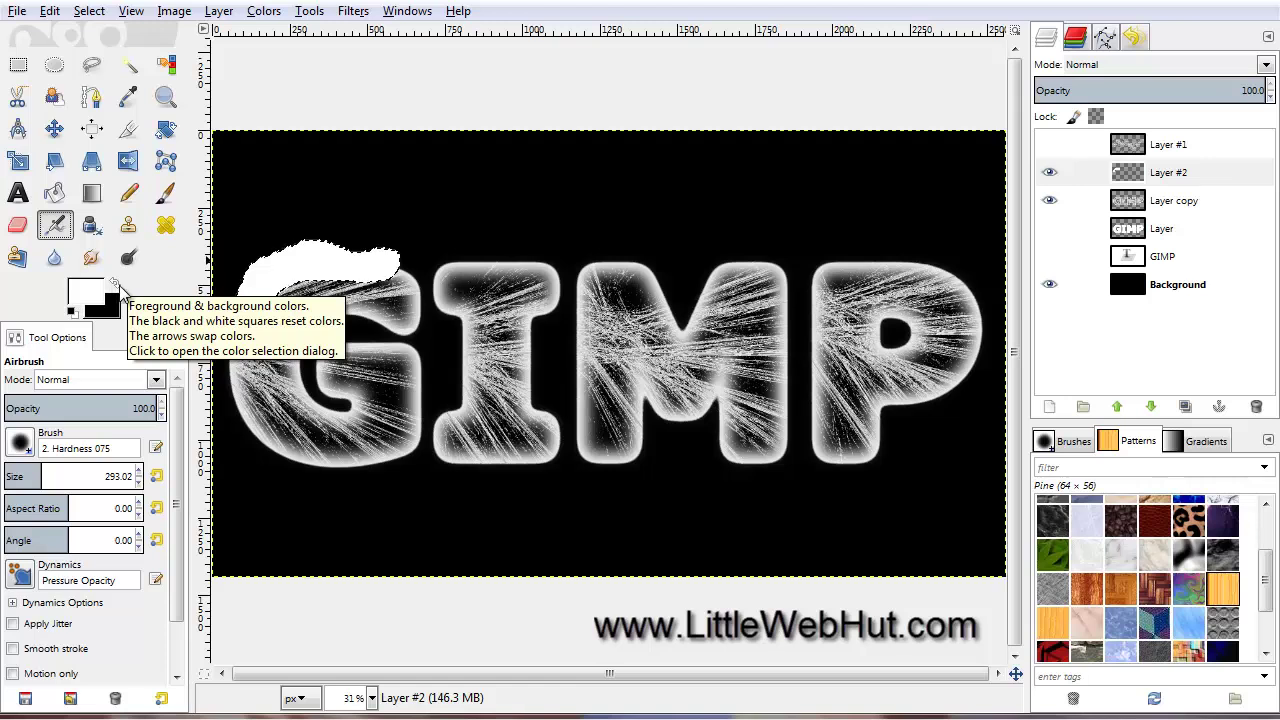
pyautogui.click(115, 286)
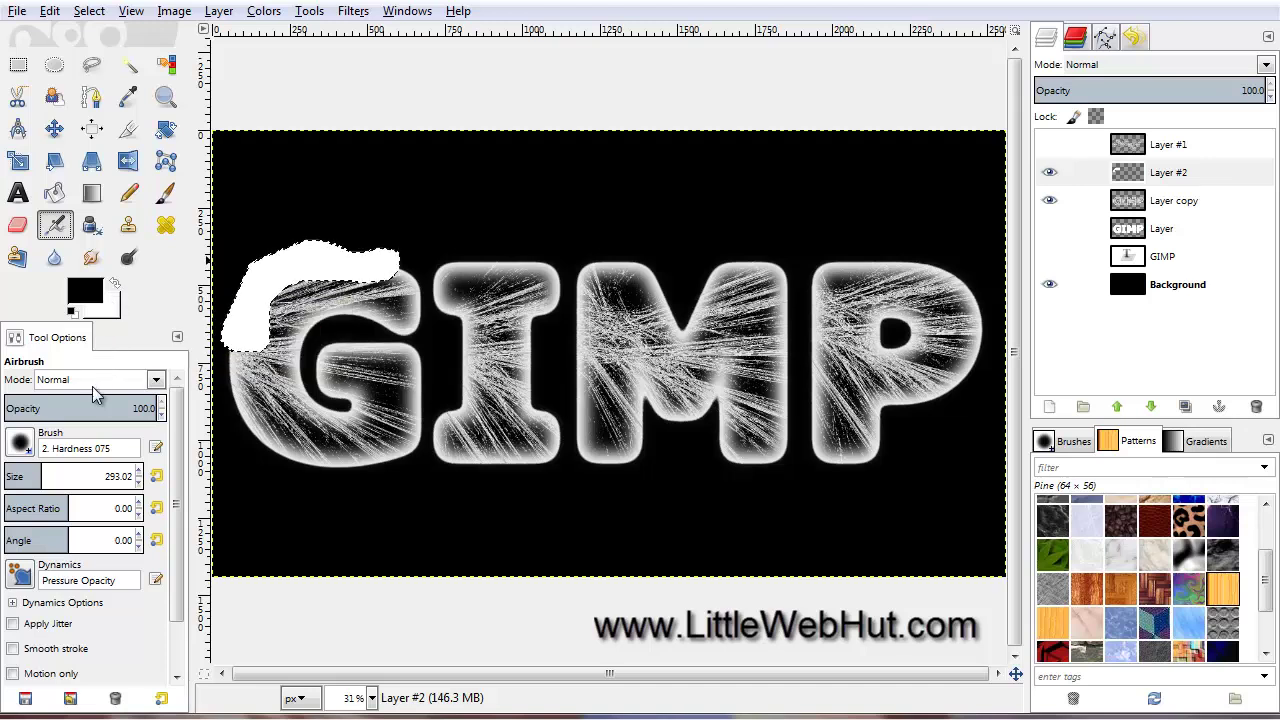
pyautogui.click(86, 408)
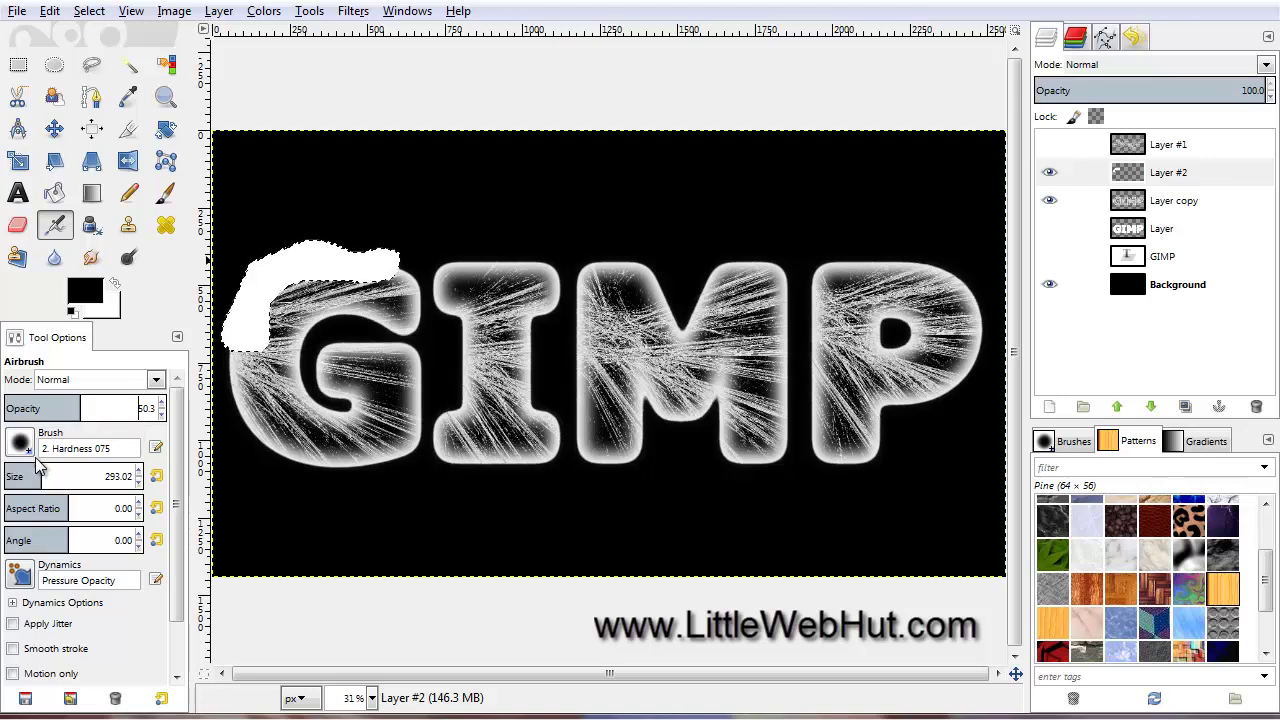
pyautogui.moveTo(38, 474); pyautogui.dragTo(20, 474)
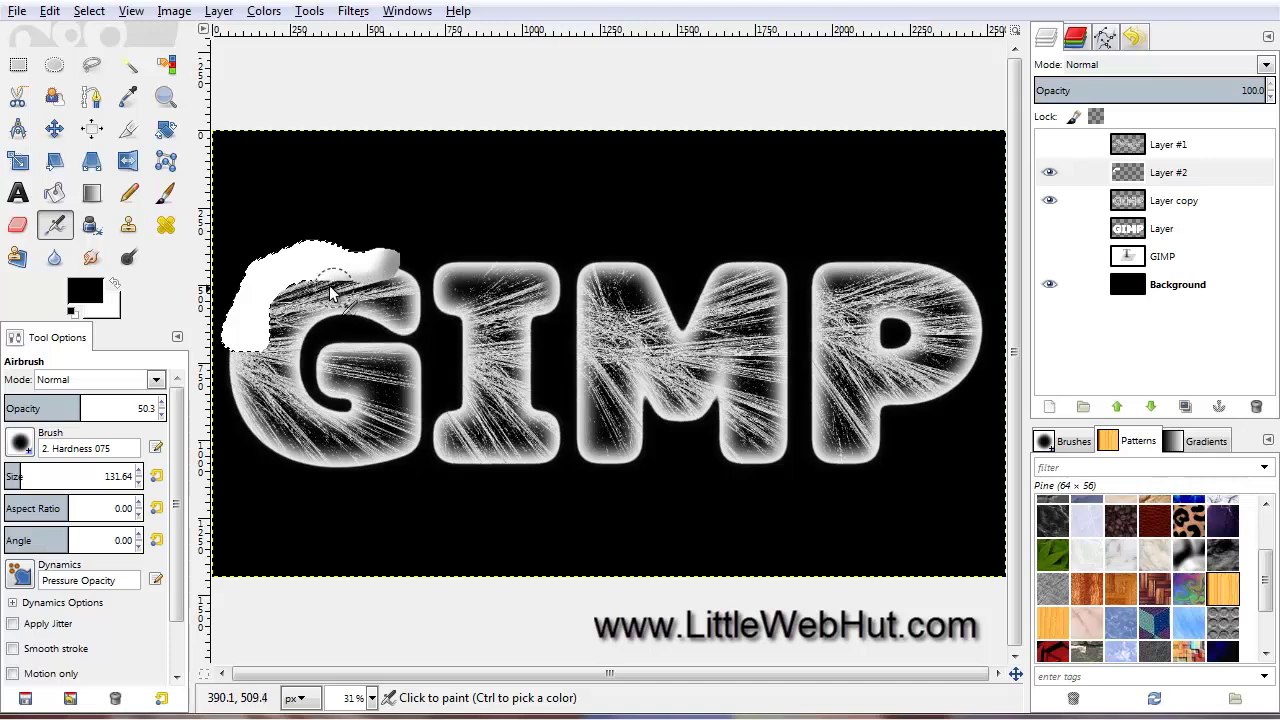
# Step: Airbrush soft shading along the lower edge of the snow cap on the G and clear the selection
pyautogui.moveTo(318, 285)
pyautogui.mouseDown()
pyautogui.moveTo(320, 307)
pyautogui.moveTo(270, 309)
pyautogui.moveTo(274, 336)
pyautogui.moveTo(247, 356)
pyautogui.moveTo(264, 351)
pyautogui.mouseUp()
pyautogui.hotkey('ctrl', 'z')
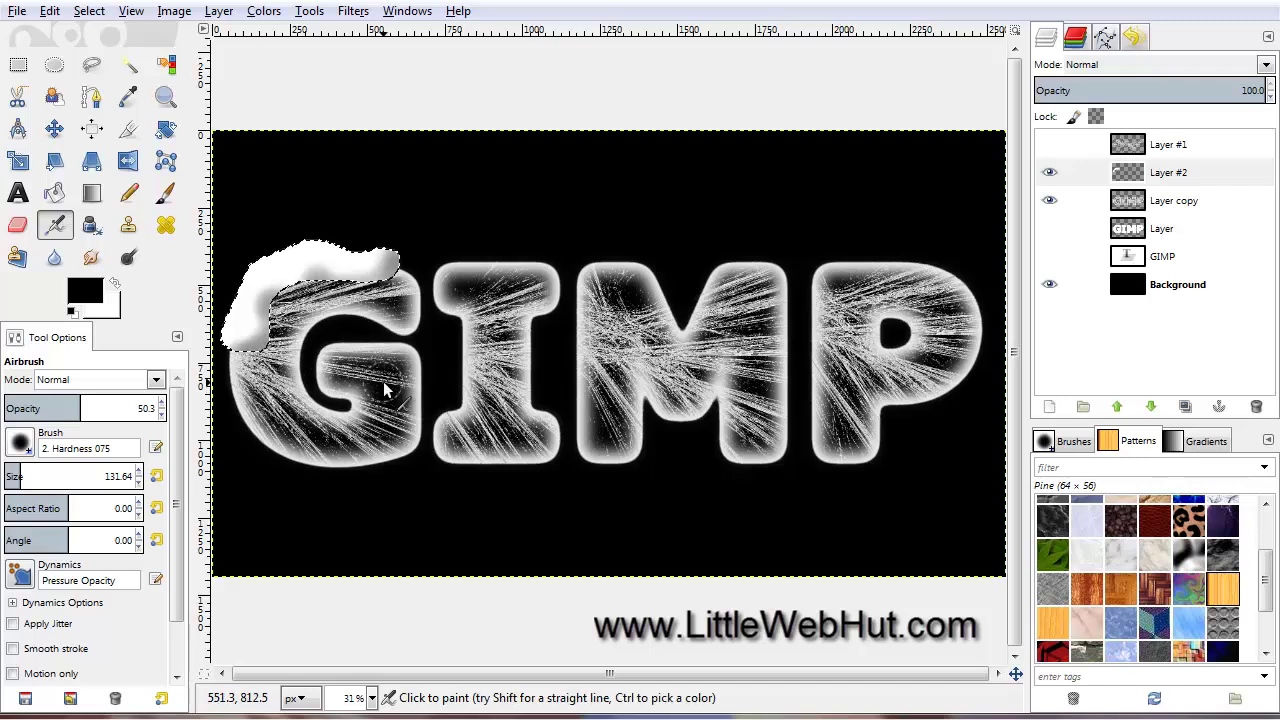
pyautogui.click(101, 20)
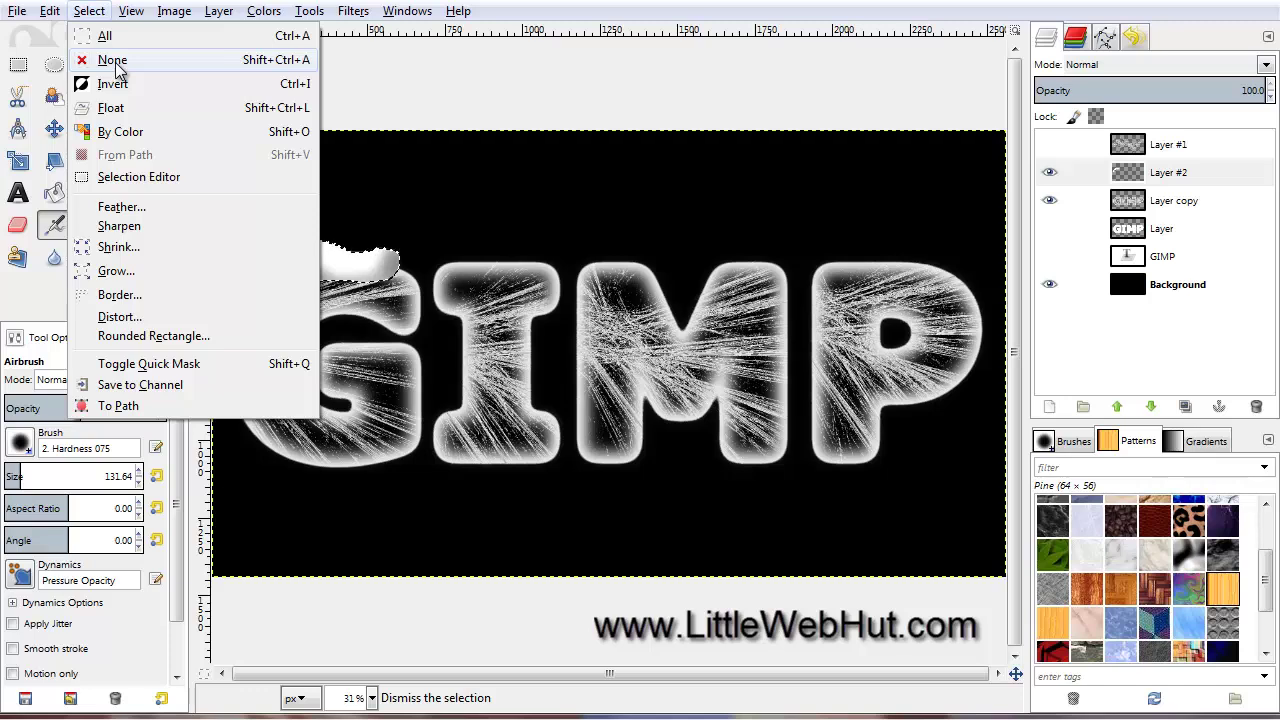
pyautogui.click(114, 61)
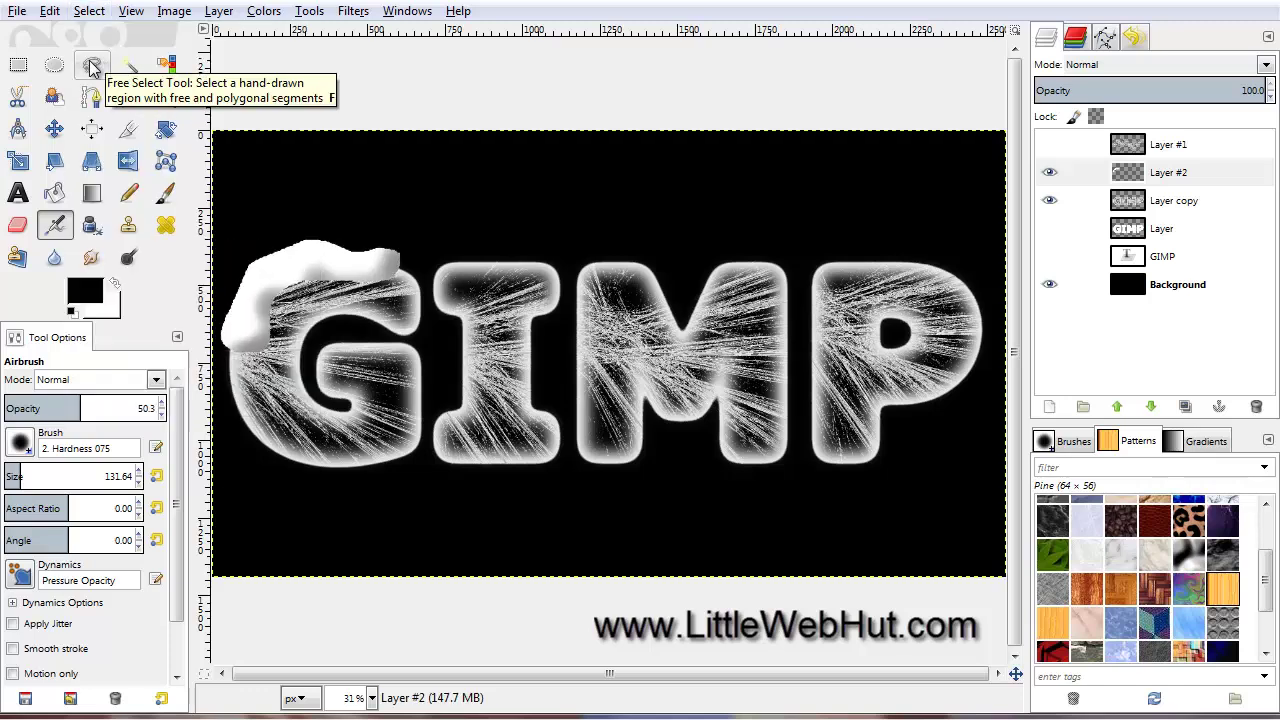
# Step: Outline a freehand snow patch along the G's inner crossbar and fill it with white as the foreground color
pyautogui.click(92, 66)
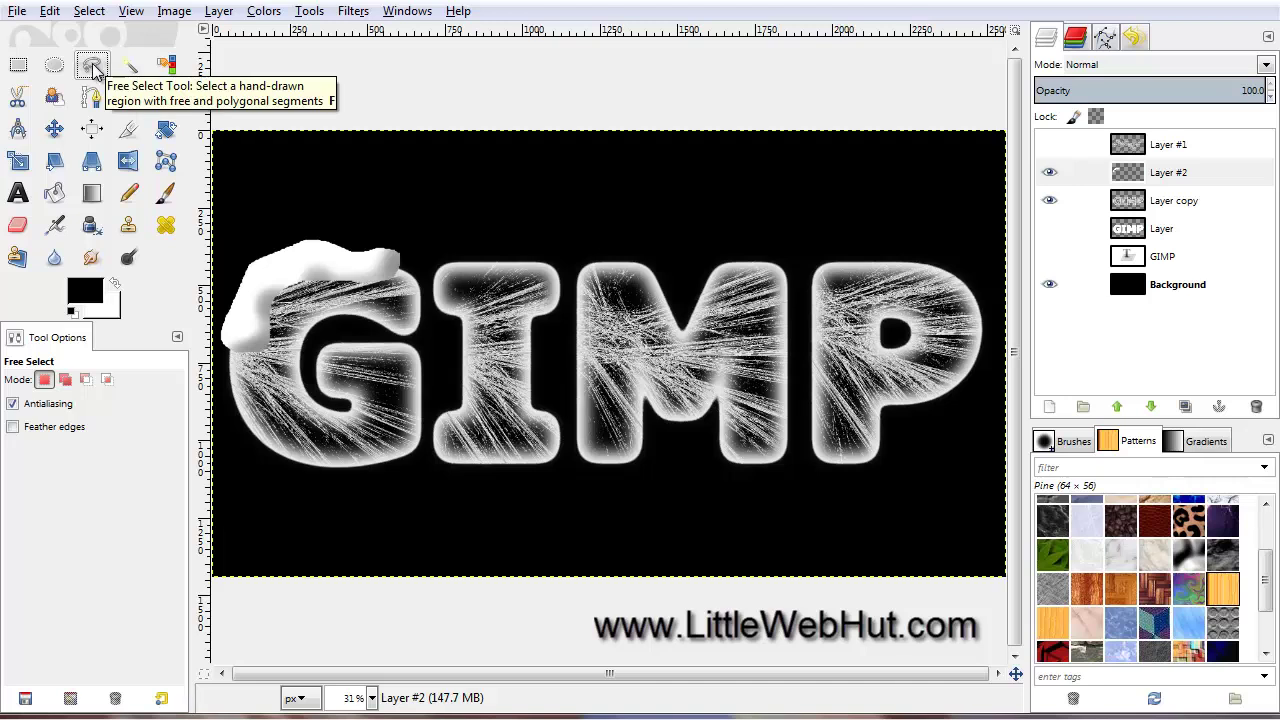
pyautogui.moveTo(333, 376)
pyautogui.mouseDown()
pyautogui.moveTo(349, 352)
pyautogui.moveTo(383, 360)
pyautogui.moveTo(313, 354)
pyautogui.moveTo(319, 394)
pyautogui.moveTo(333, 380)
pyautogui.mouseUp()
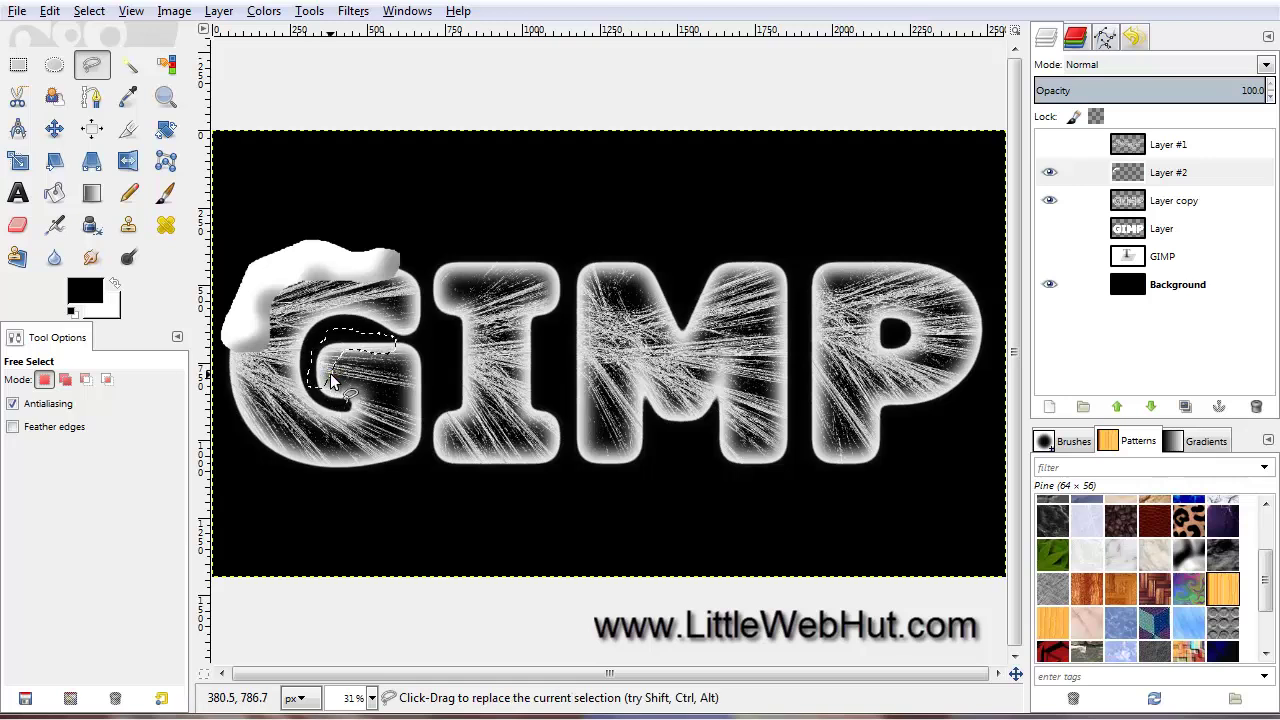
pyautogui.click(56, 194)
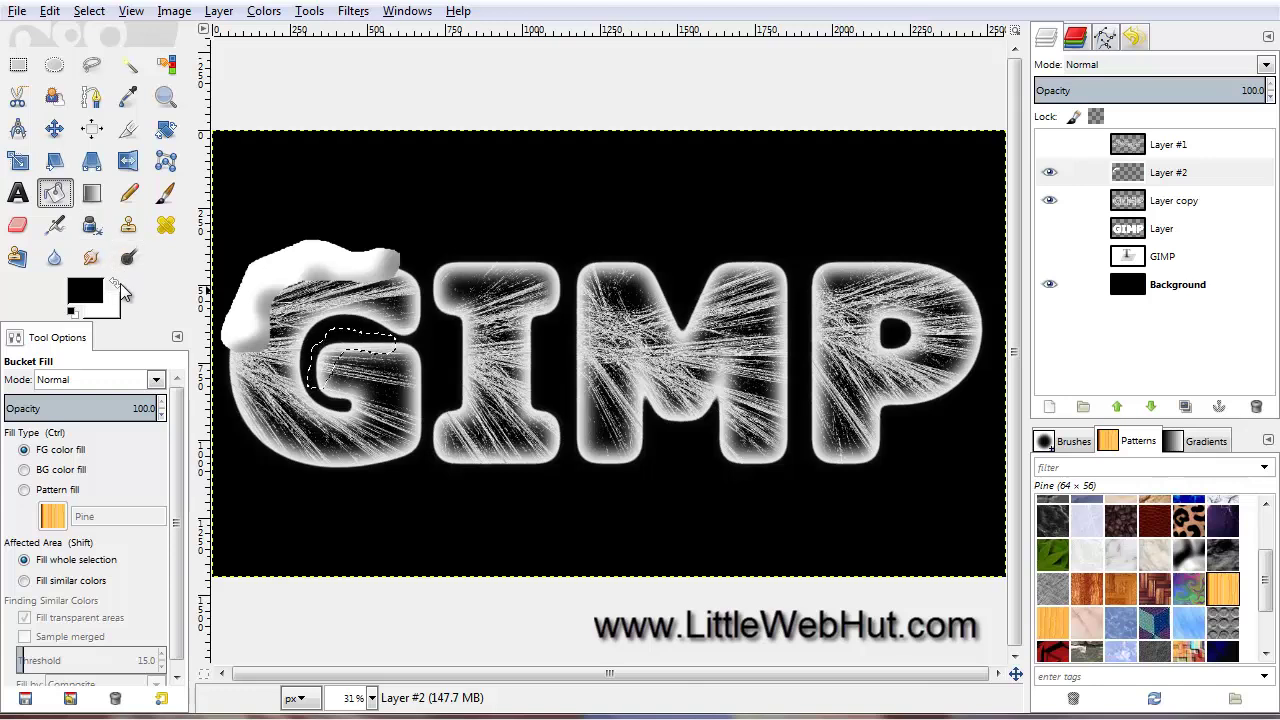
pyautogui.click(116, 283)
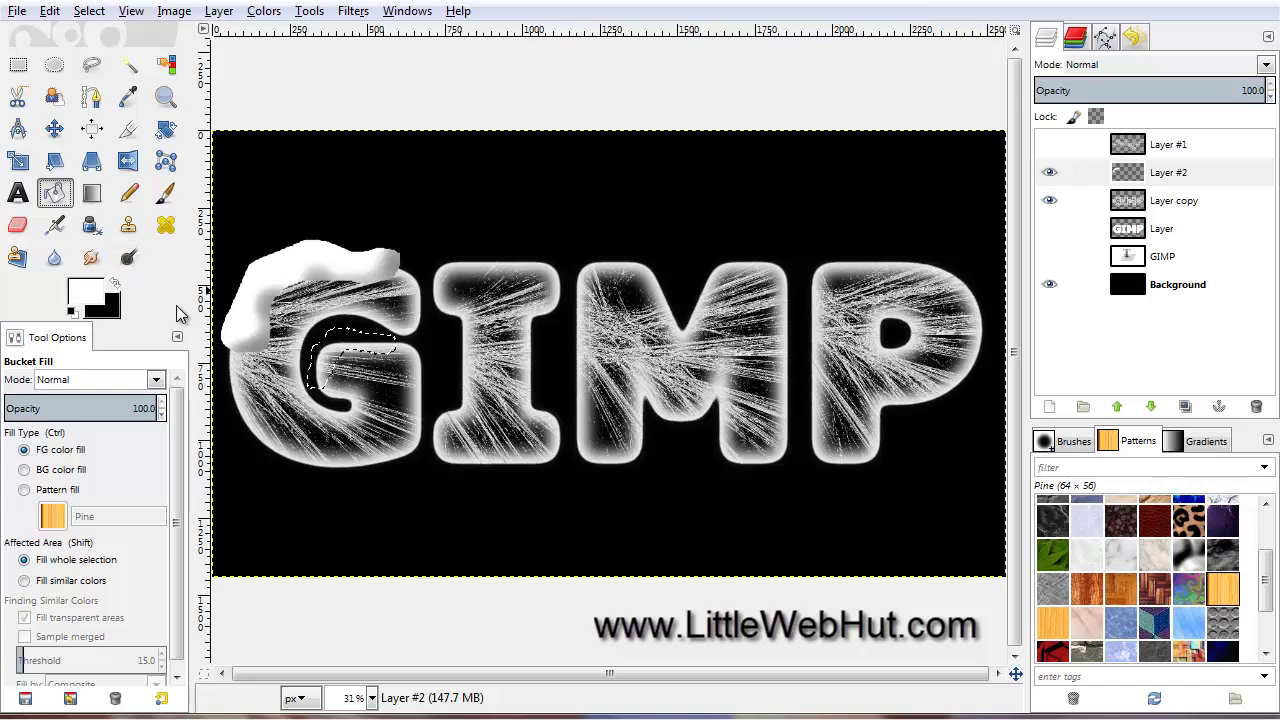
pyautogui.click(340, 350)
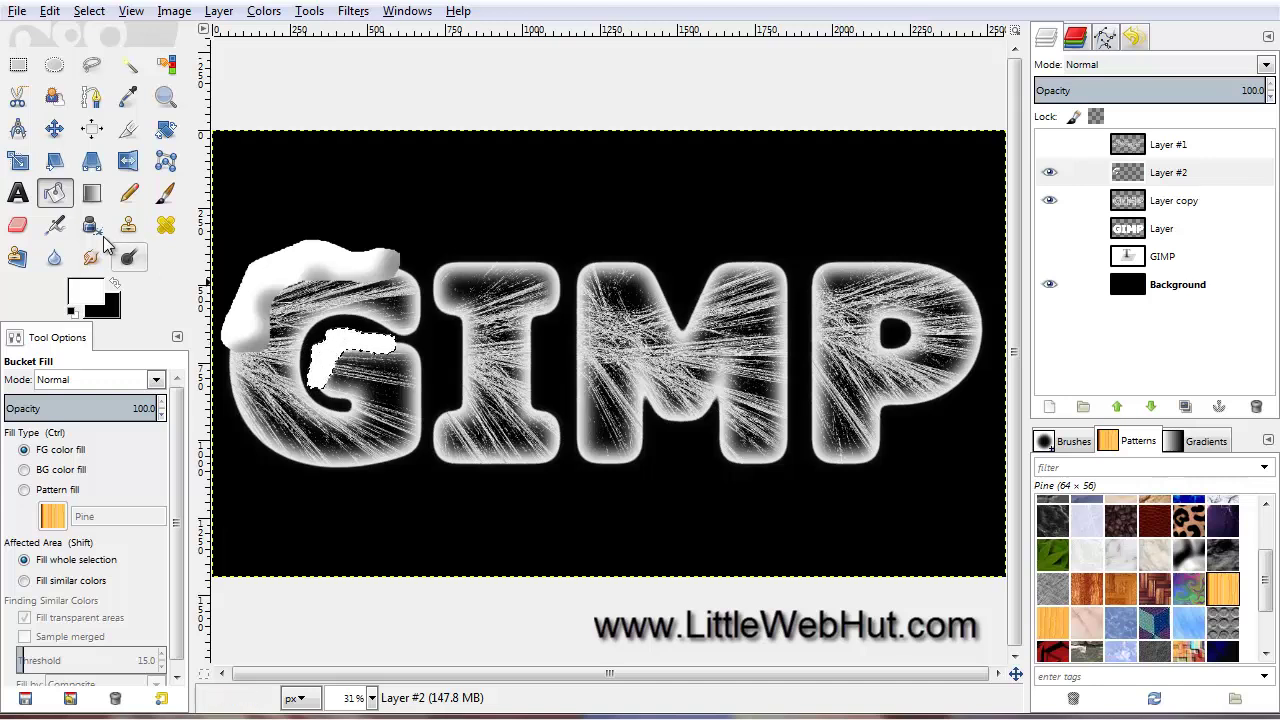
# Step: Airbrush soft black shading along the lower edge of the snow patch on the G's crossbar and clear the selection
pyautogui.click(58, 226)
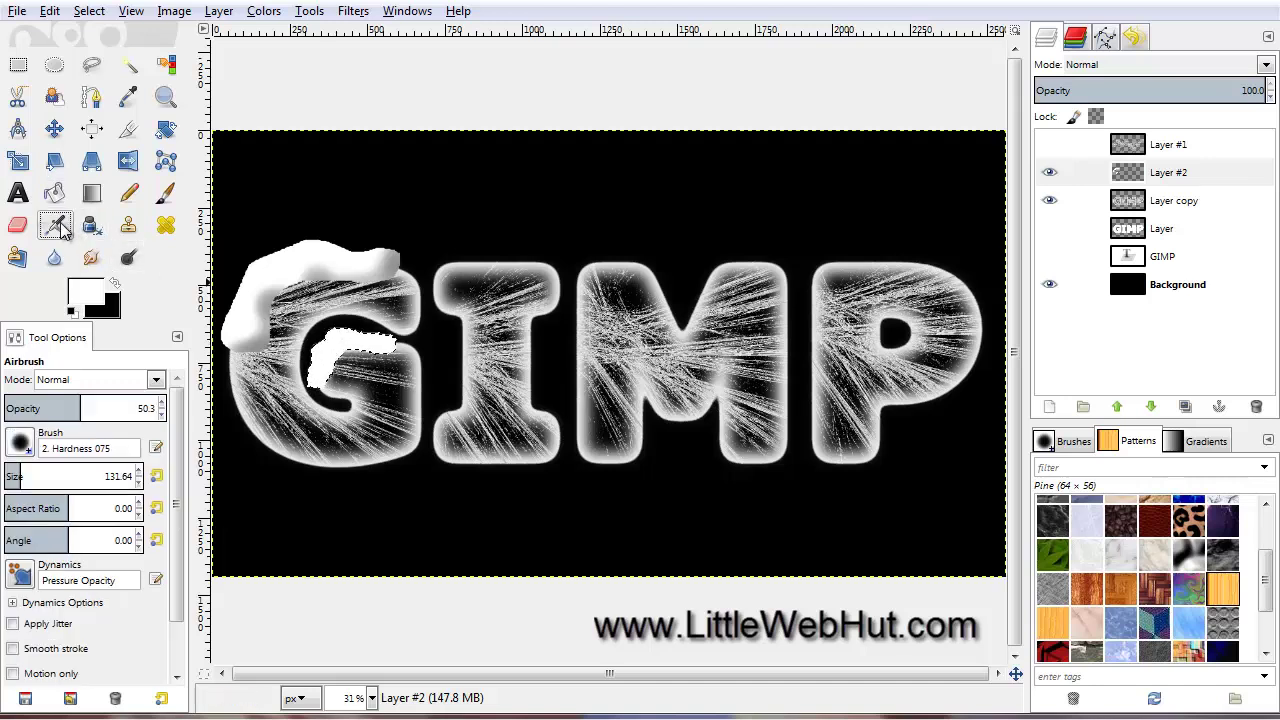
pyautogui.click(116, 285)
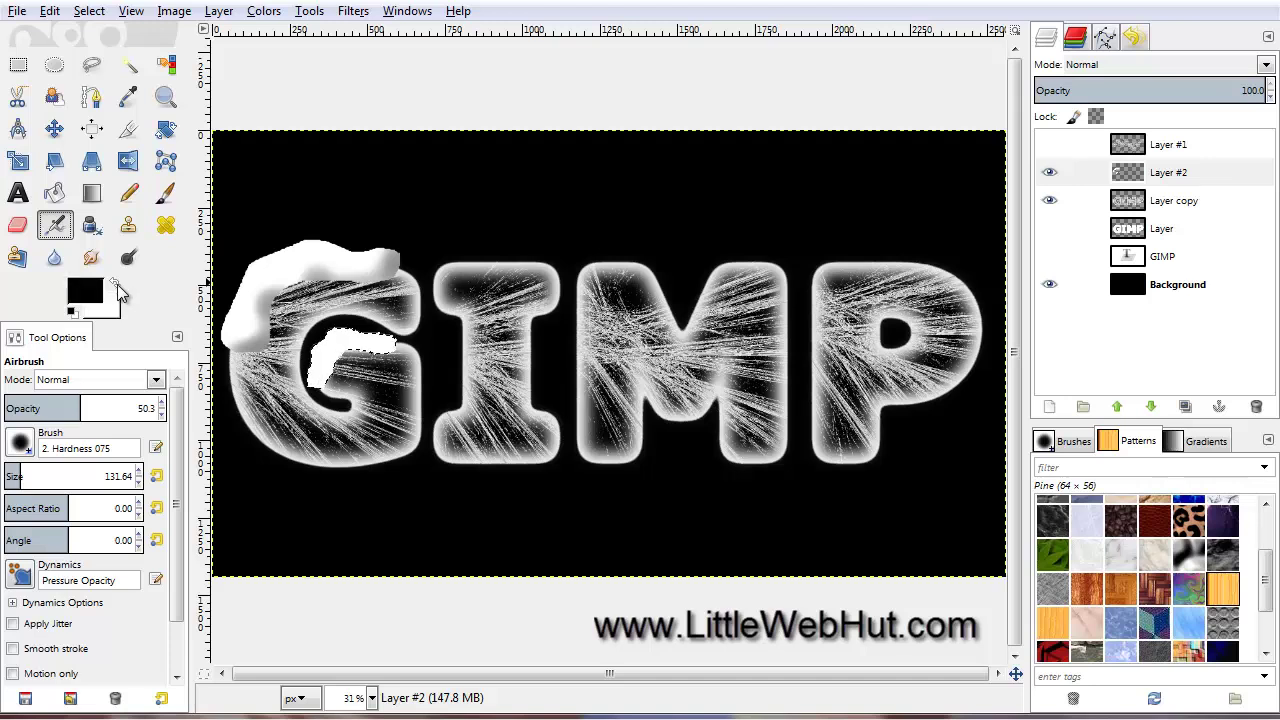
pyautogui.moveTo(345, 356)
pyautogui.mouseDown()
pyautogui.moveTo(400, 350)
pyautogui.moveTo(337, 363)
pyautogui.moveTo(340, 386)
pyautogui.moveTo(323, 399)
pyautogui.moveTo(357, 418)
pyautogui.mouseUp()
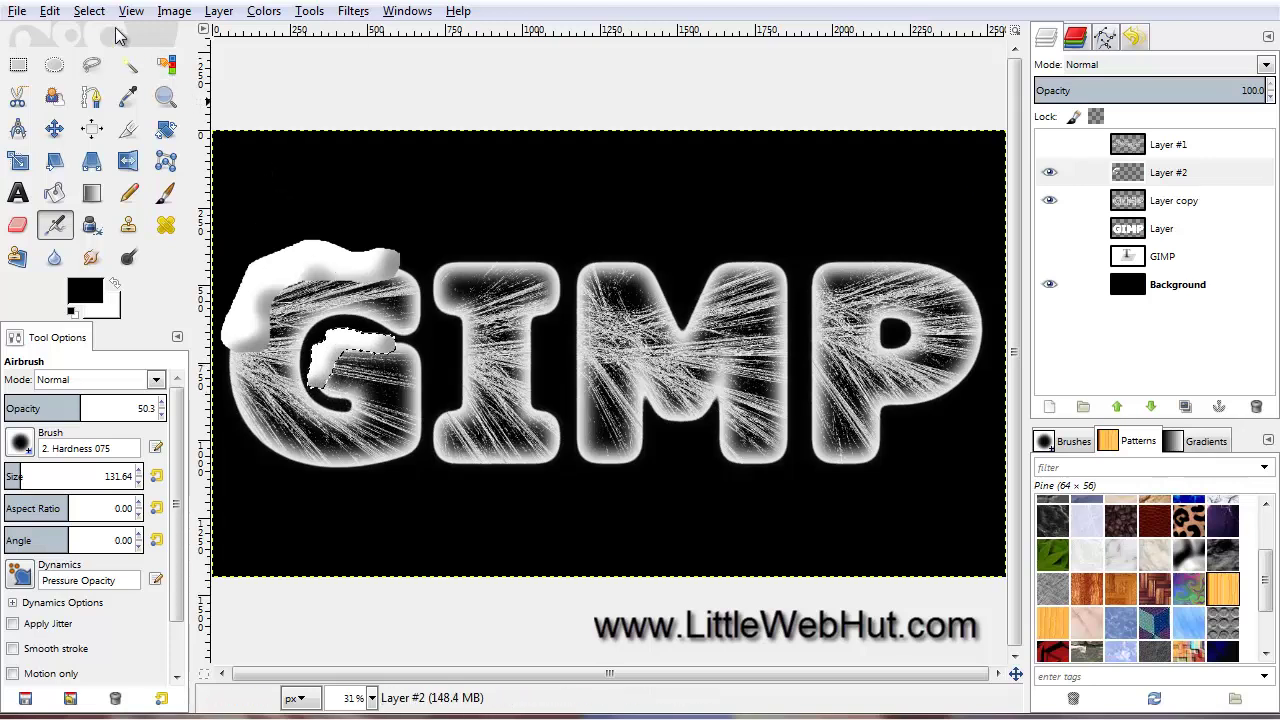
pyautogui.click(89, 11)
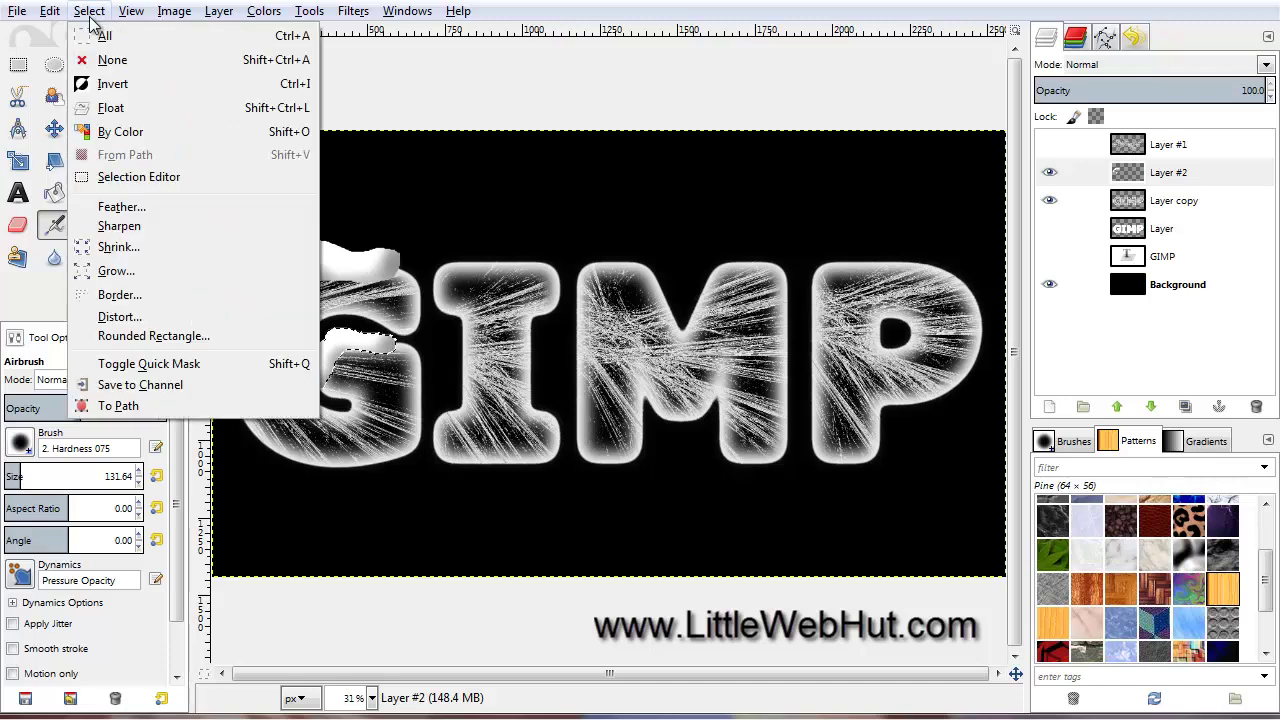
pyautogui.click(127, 62)
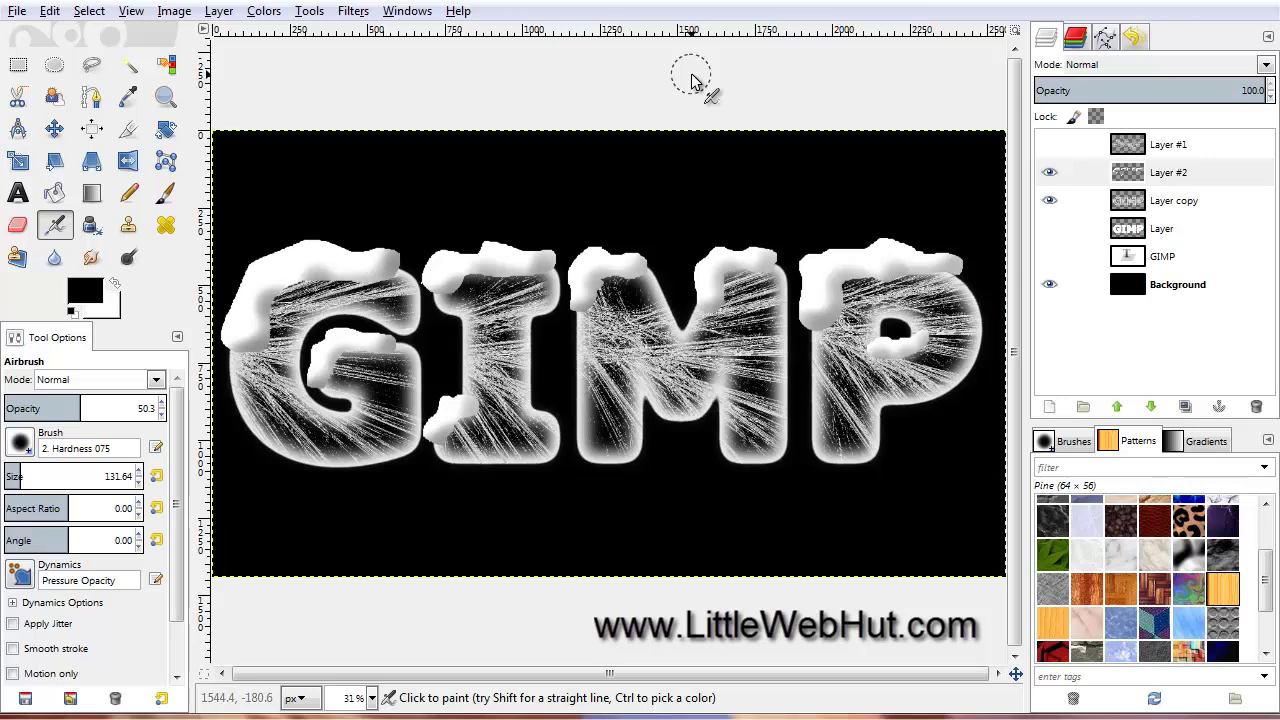
# Step: Fill the Background layer with a linear FG to BG (RGB) gradient from blue 145ed7 down to white, blending over about 203 px behind the letters' lower part
pyautogui.click(91, 195)
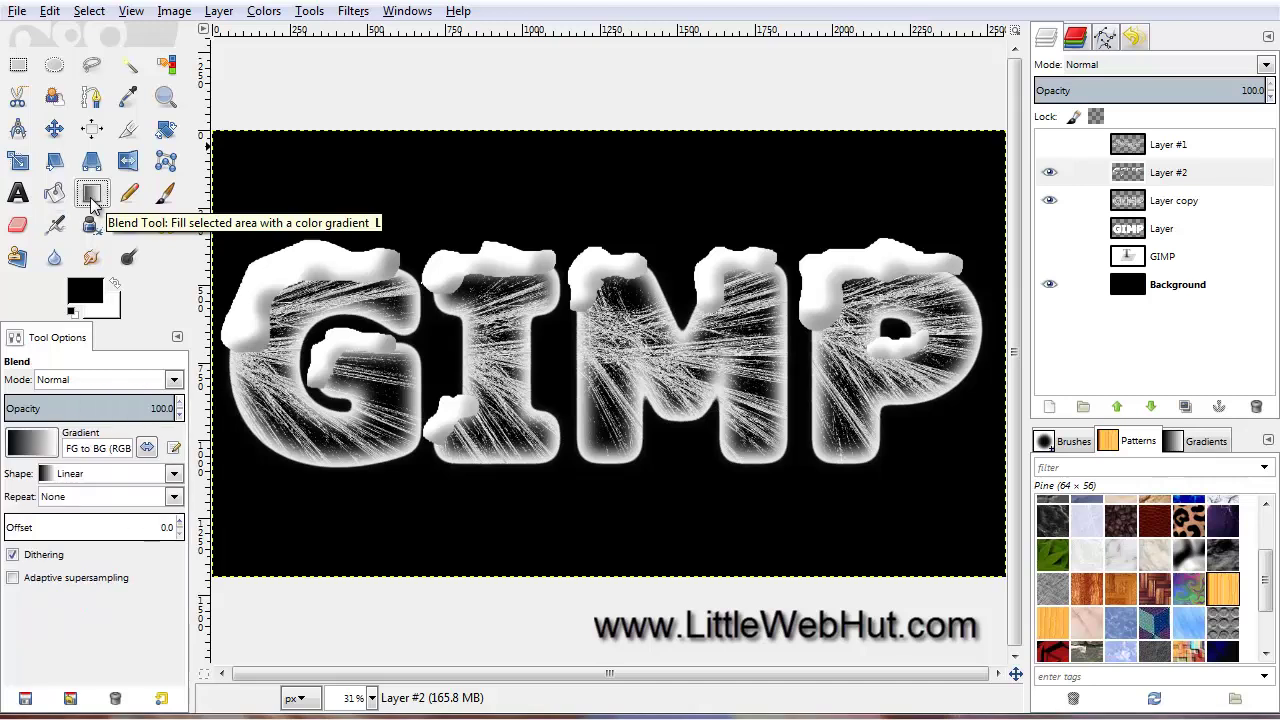
pyautogui.click(35, 447)
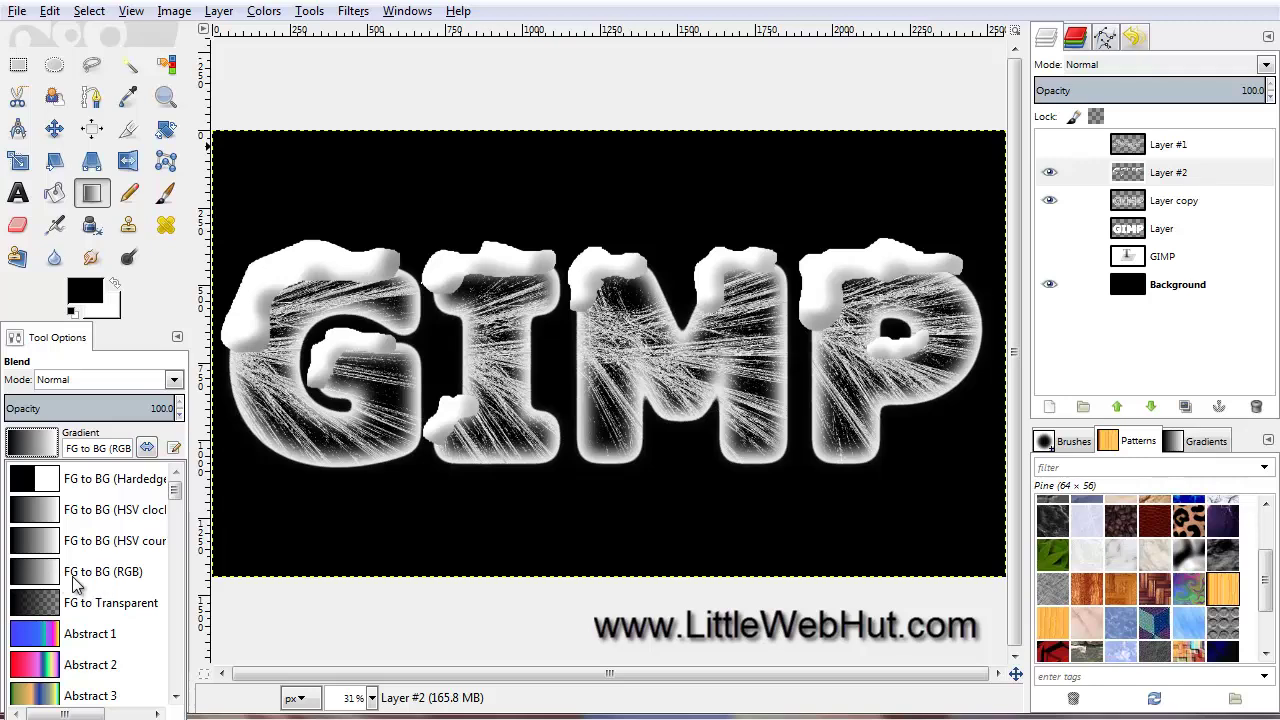
pyautogui.click(33, 445)
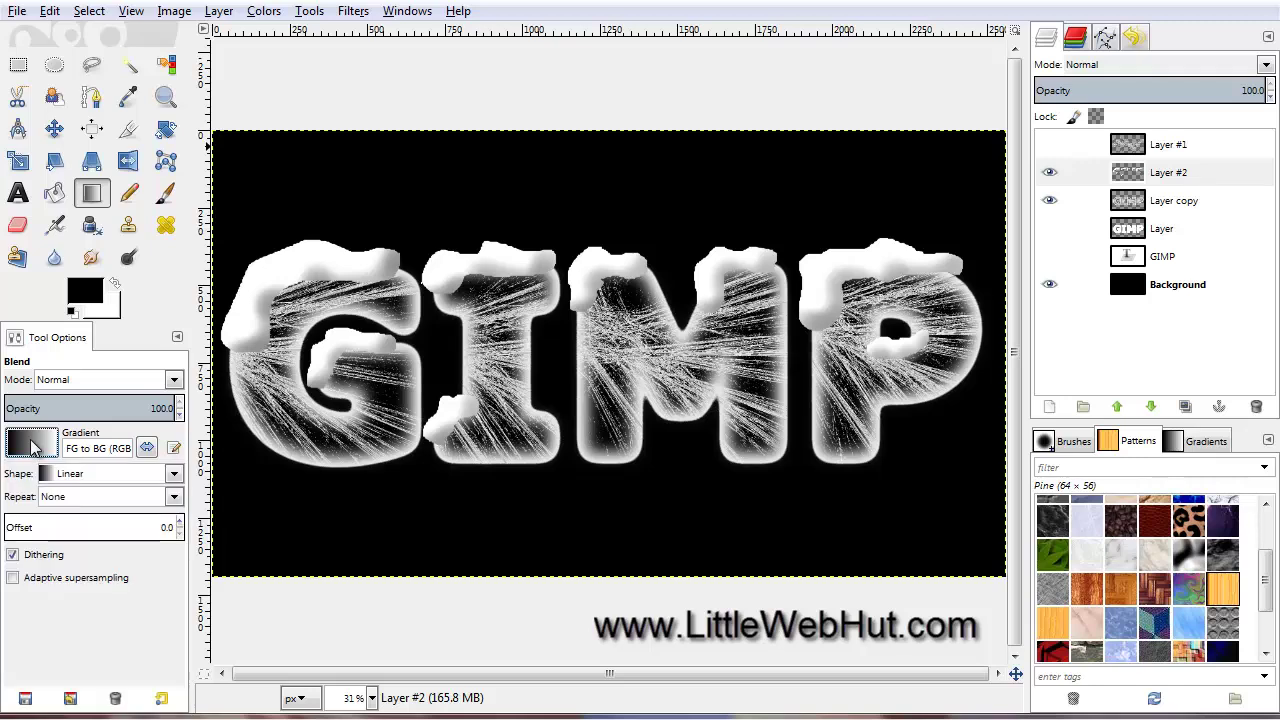
pyautogui.click(92, 298)
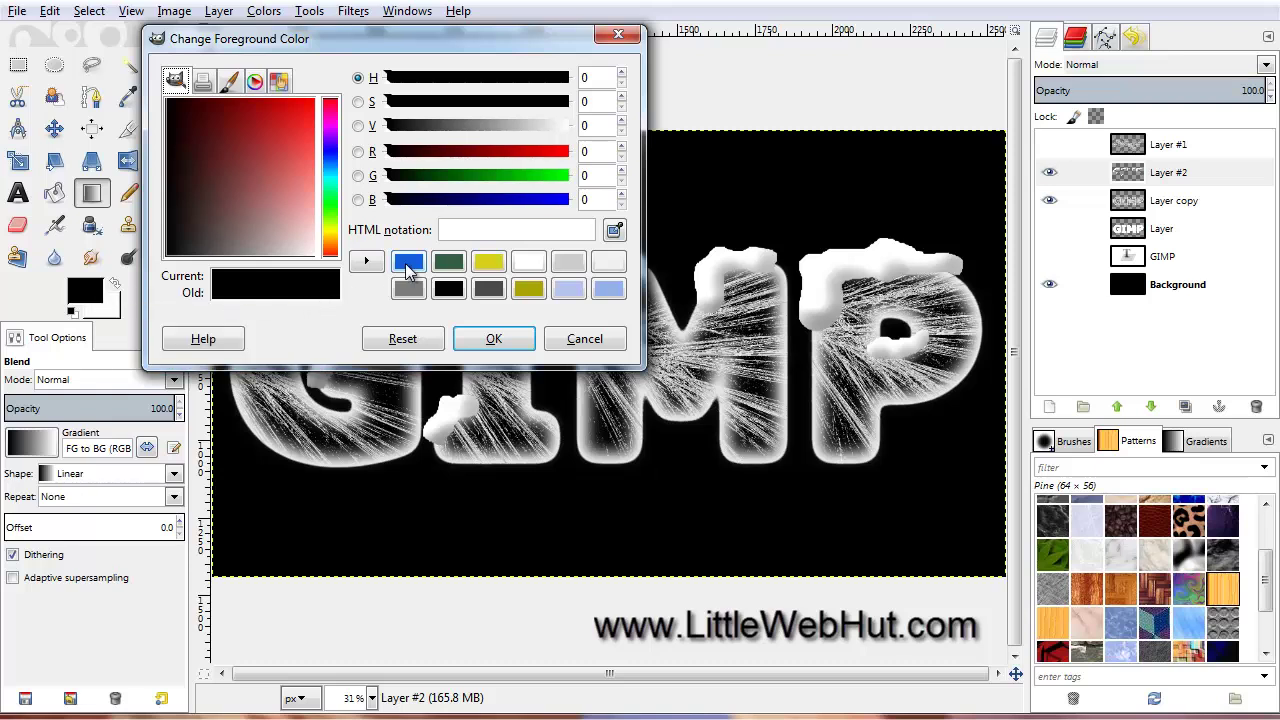
pyautogui.click(408, 264)
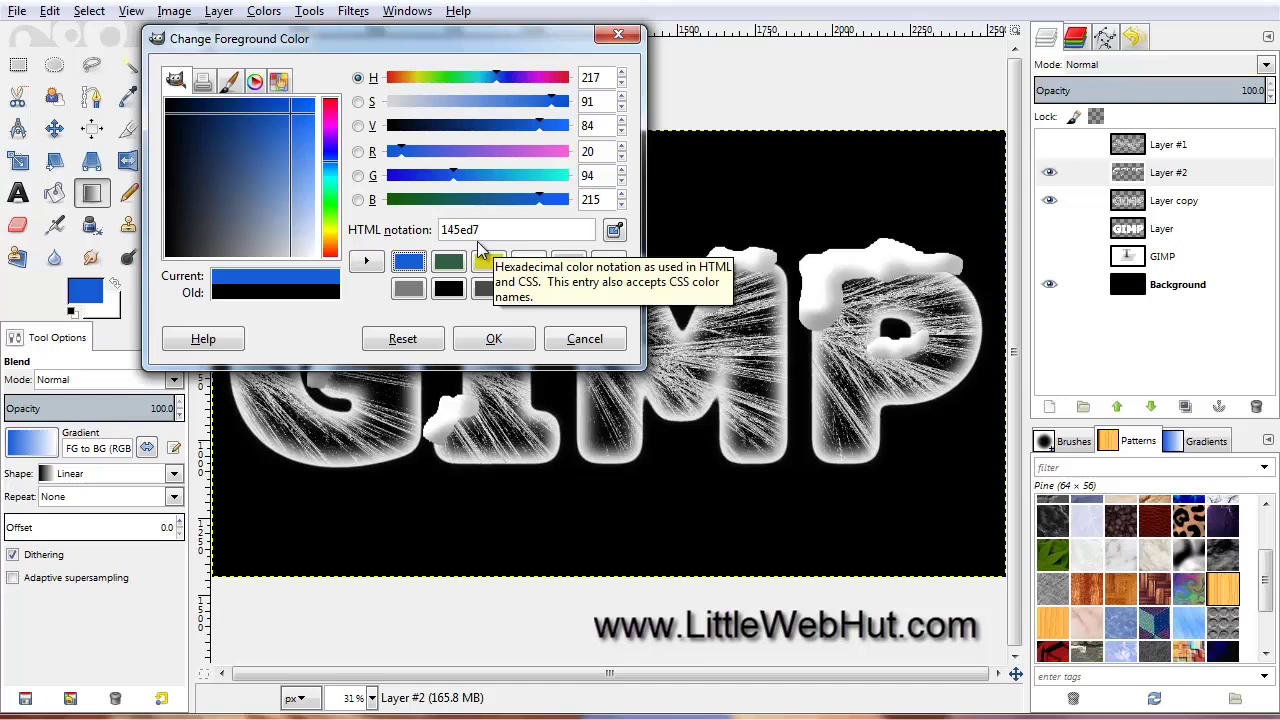
pyautogui.click(490, 339)
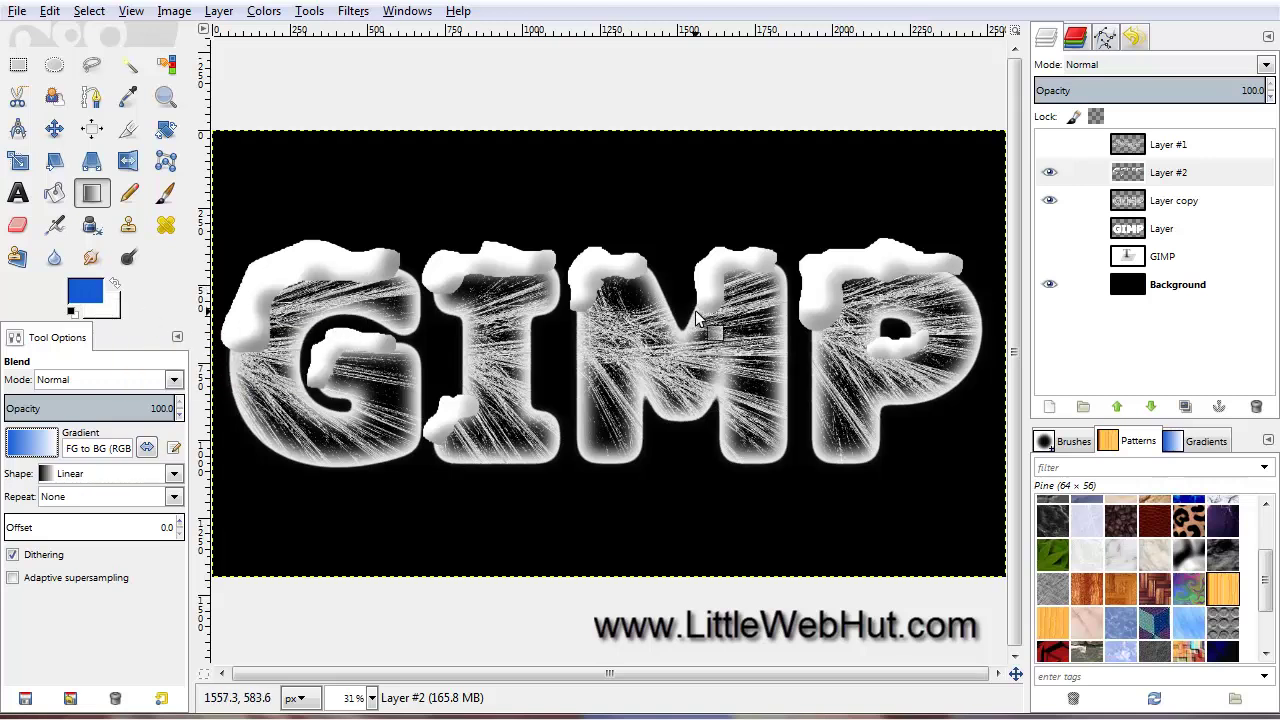
pyautogui.click(1100, 288)
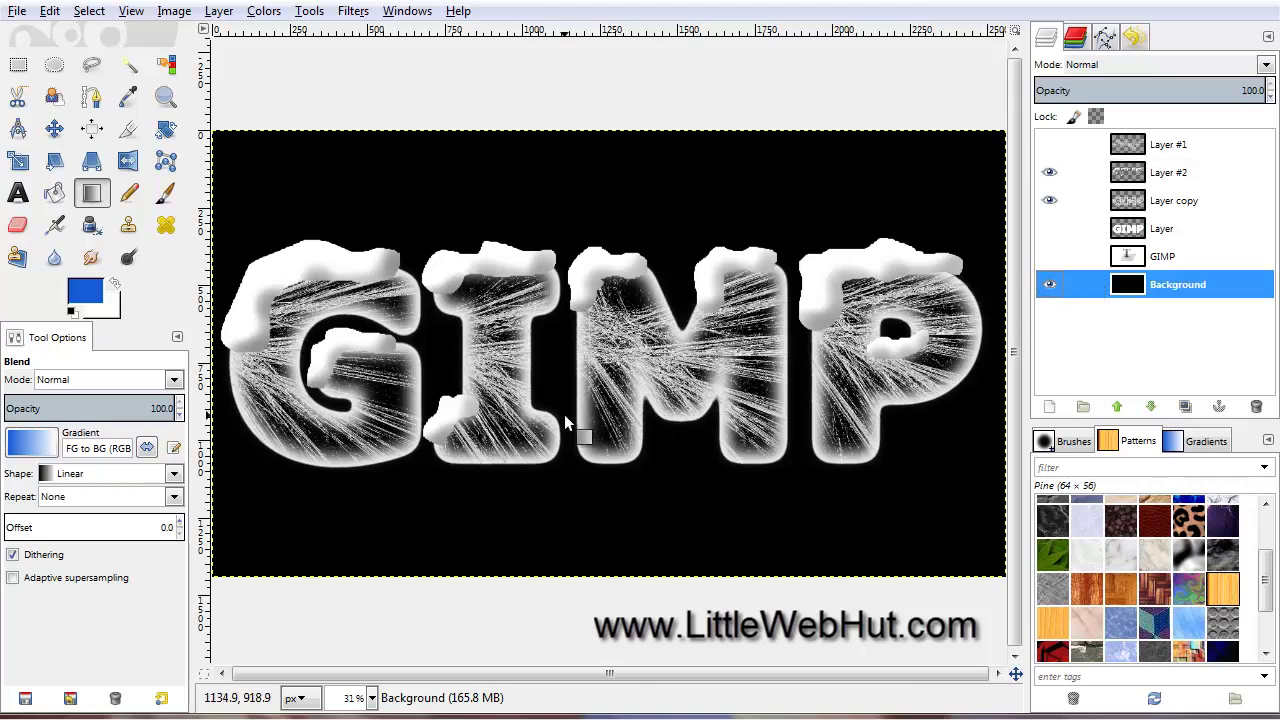
pyautogui.moveTo(566, 408); pyautogui.dragTo(571, 474)
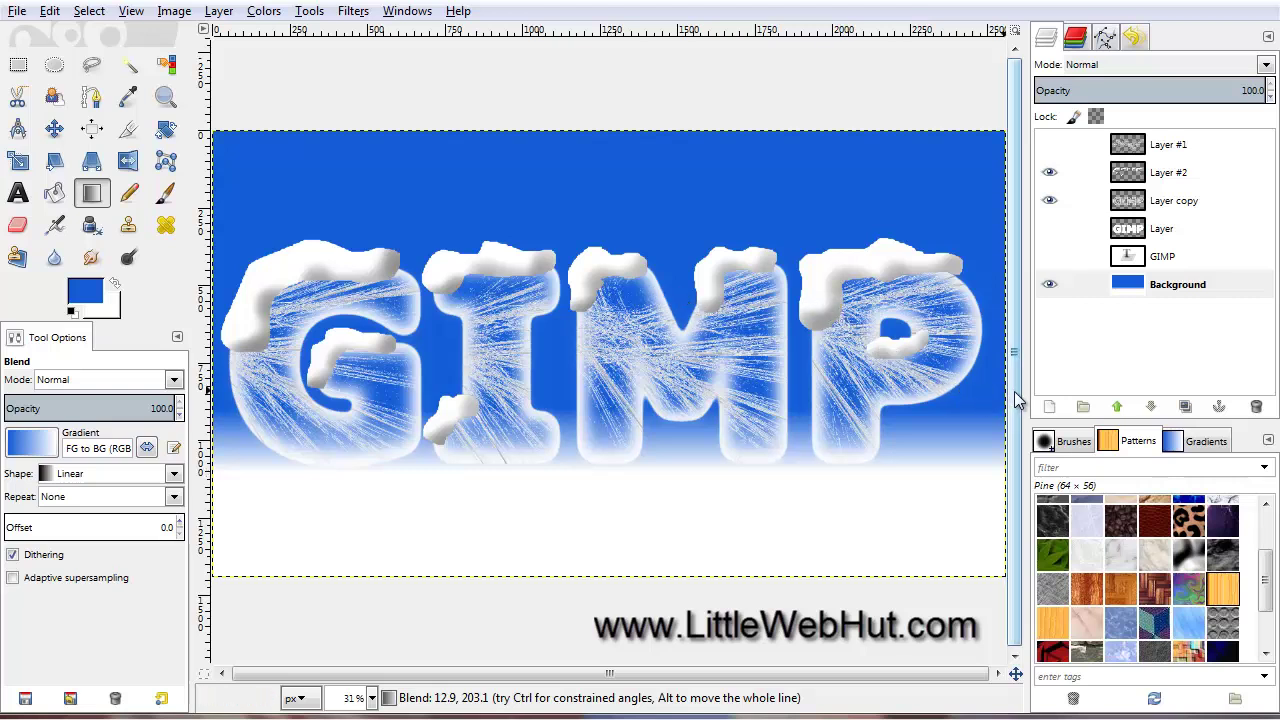
# Step: Add a new transparent 2560 × 1440 px layer and raise it to the top of the layer stack
pyautogui.click(1049, 407)
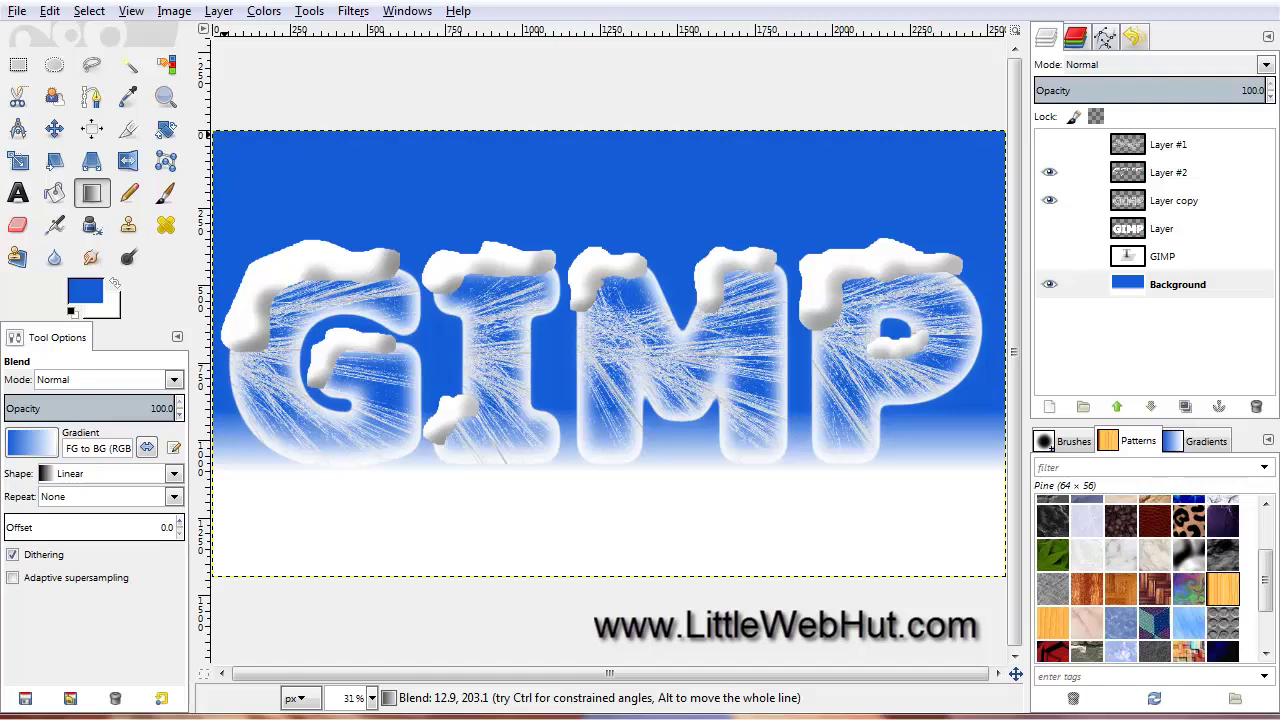
pyautogui.moveTo(288, 140); pyautogui.dragTo(304, 141)
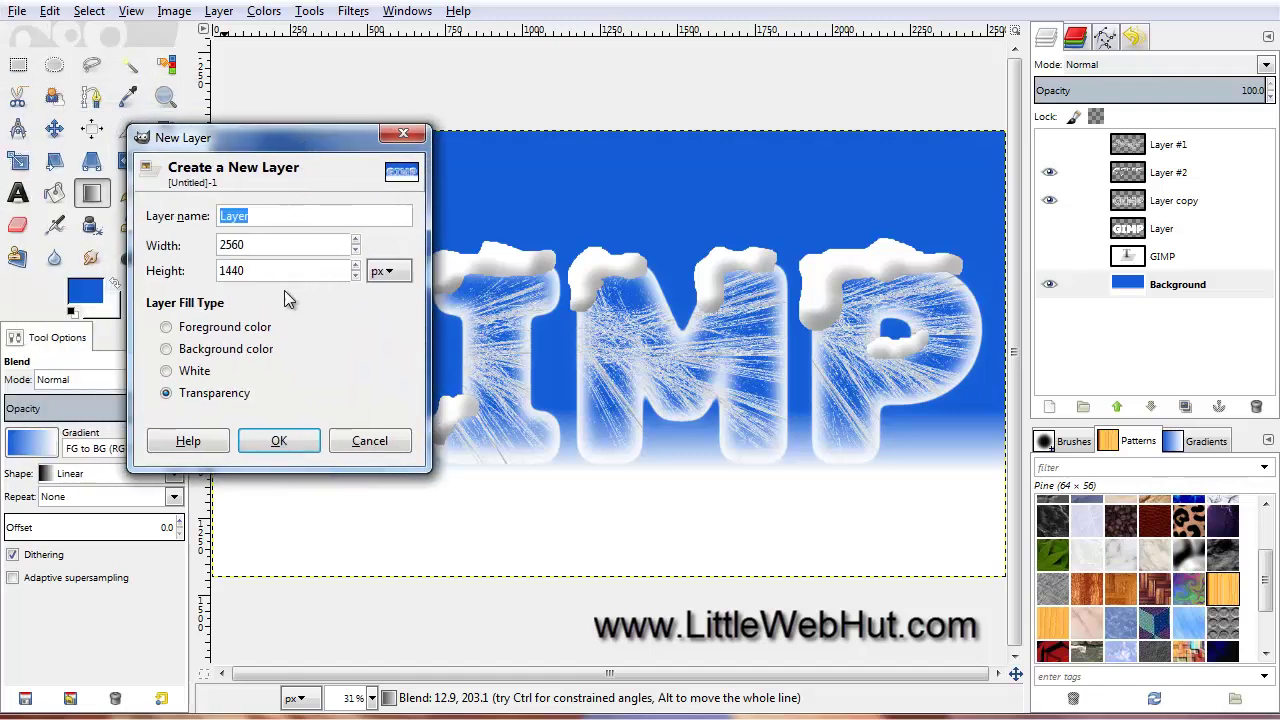
pyautogui.click(279, 437)
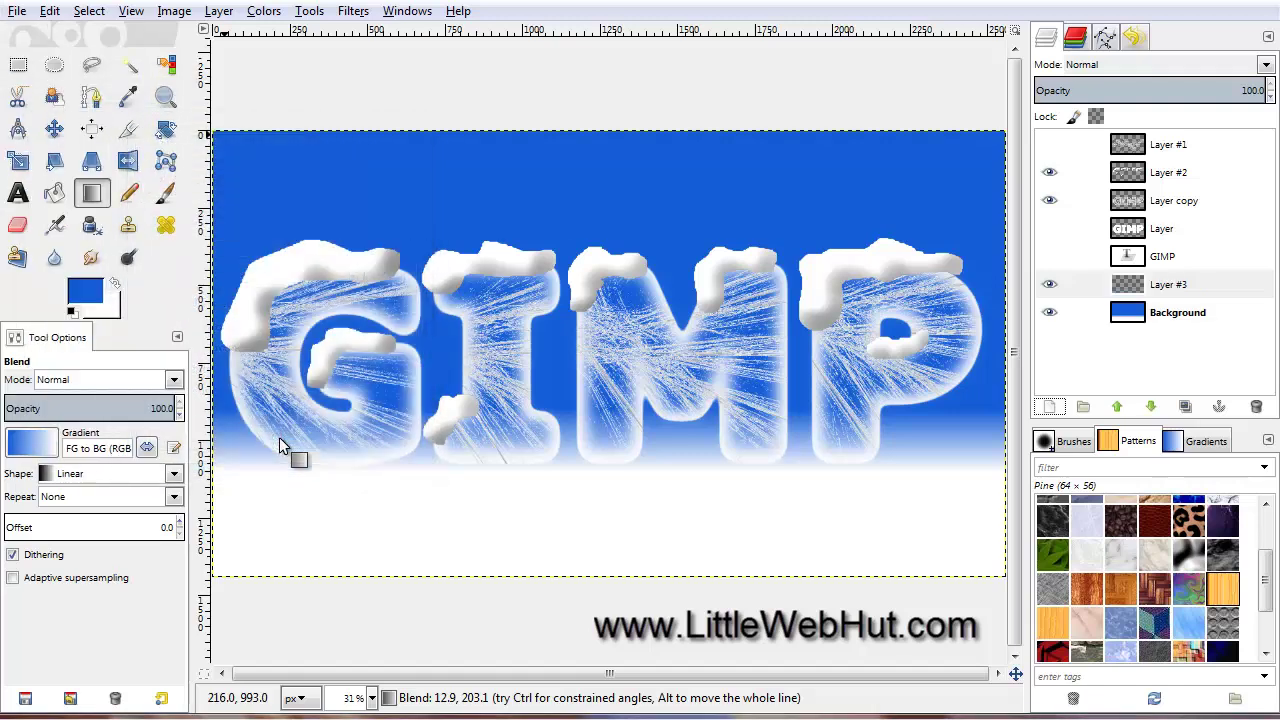
pyautogui.click(1117, 407)
pyautogui.click(1117, 407)
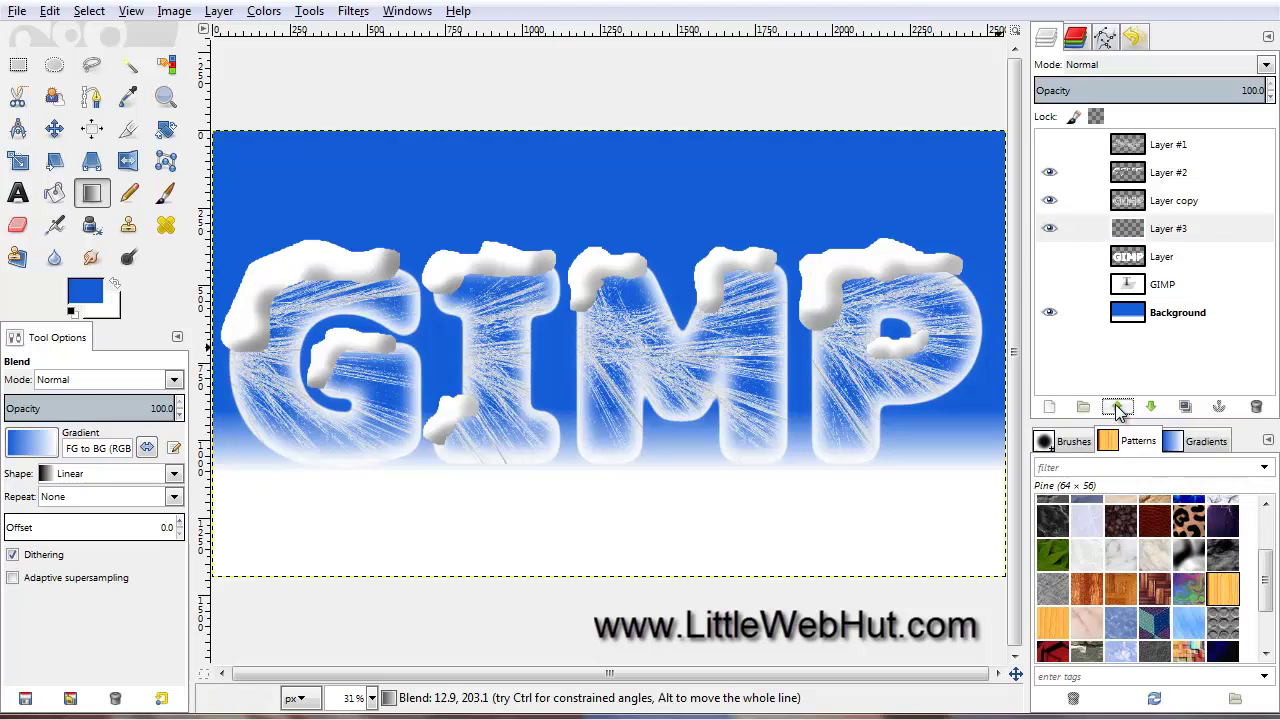
pyautogui.click(1117, 407)
pyautogui.click(1117, 407)
pyautogui.click(1117, 407)
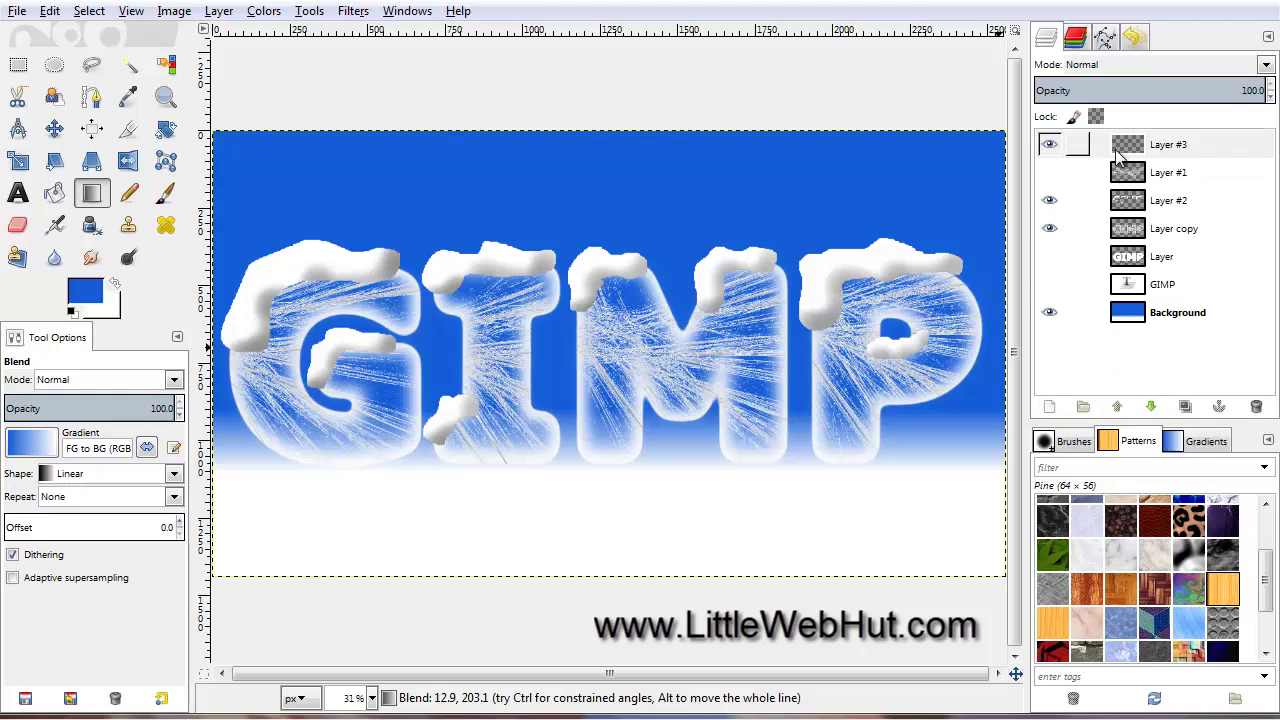
# Step: Reset the colors to black and white and fill the new top layer with black
pyautogui.click(1105, 148)
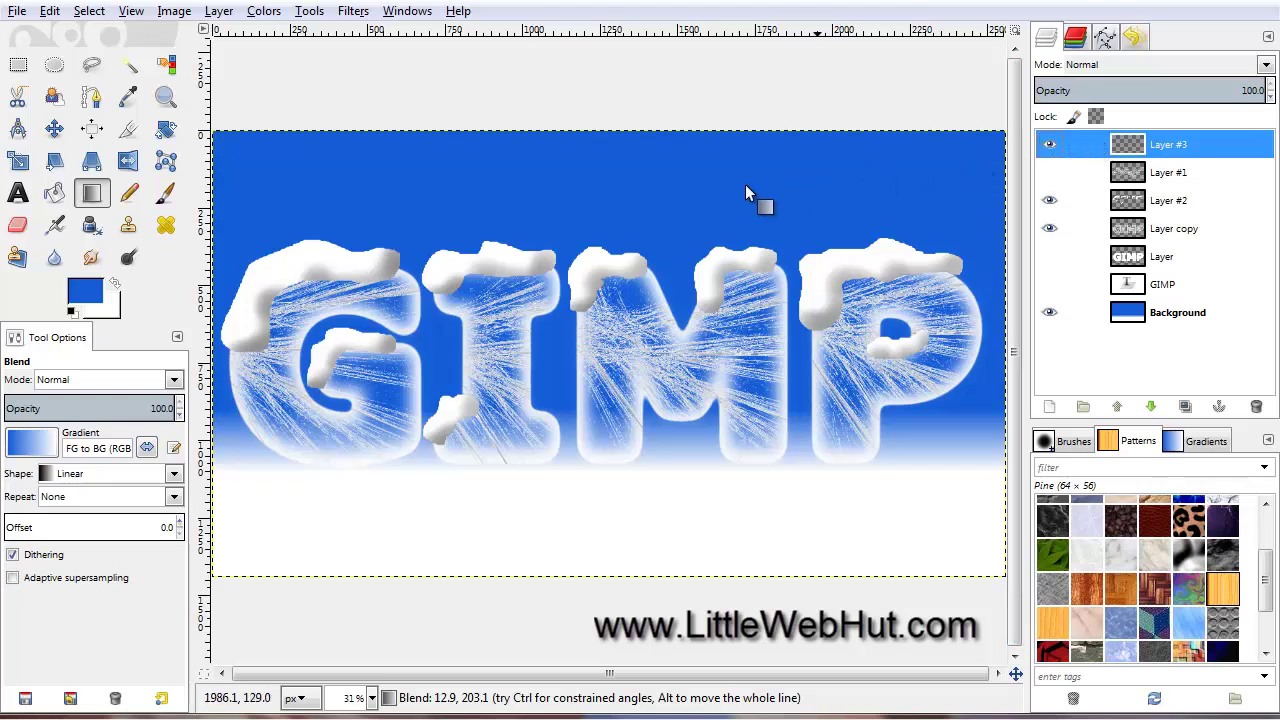
pyautogui.click(55, 194)
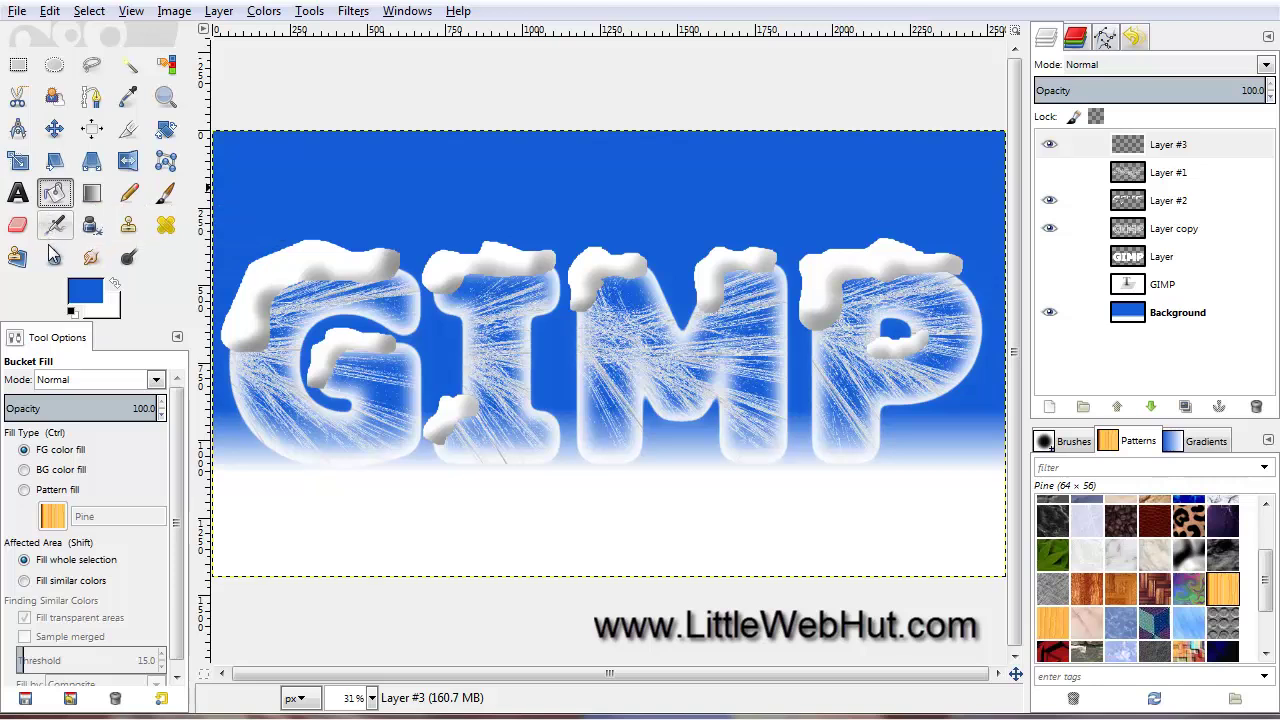
pyautogui.click(73, 312)
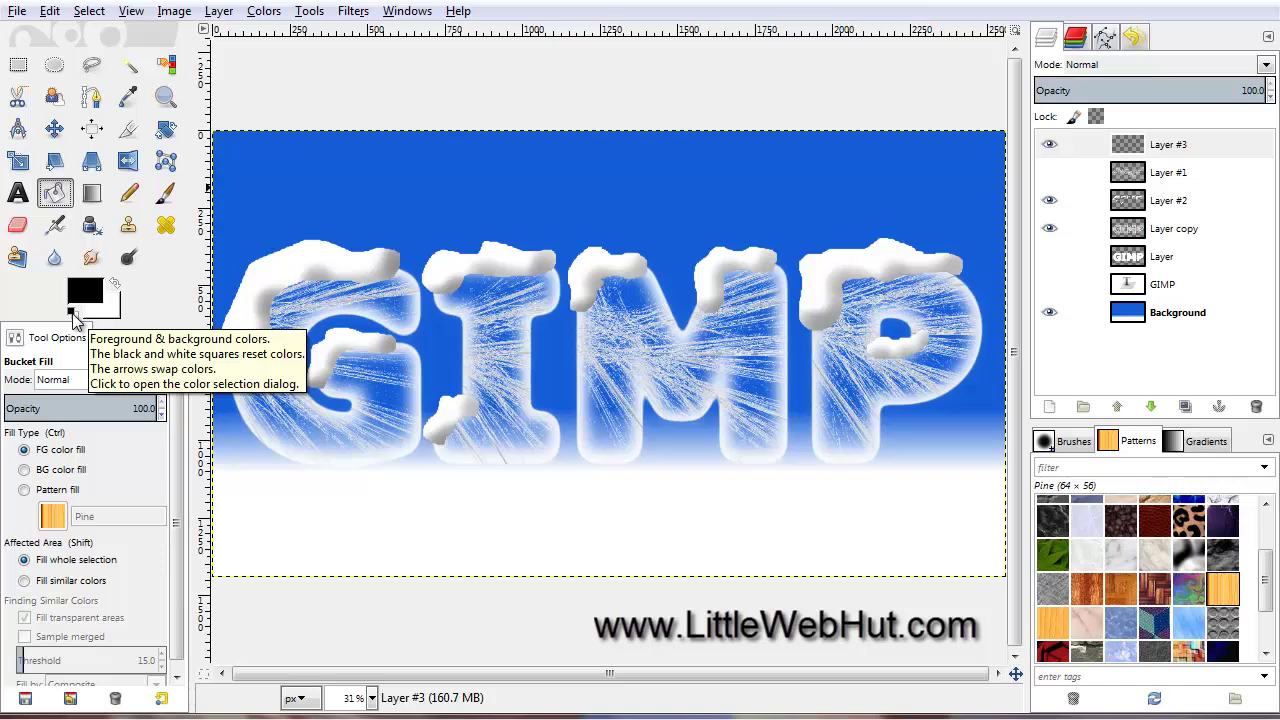
pyautogui.click(325, 197)
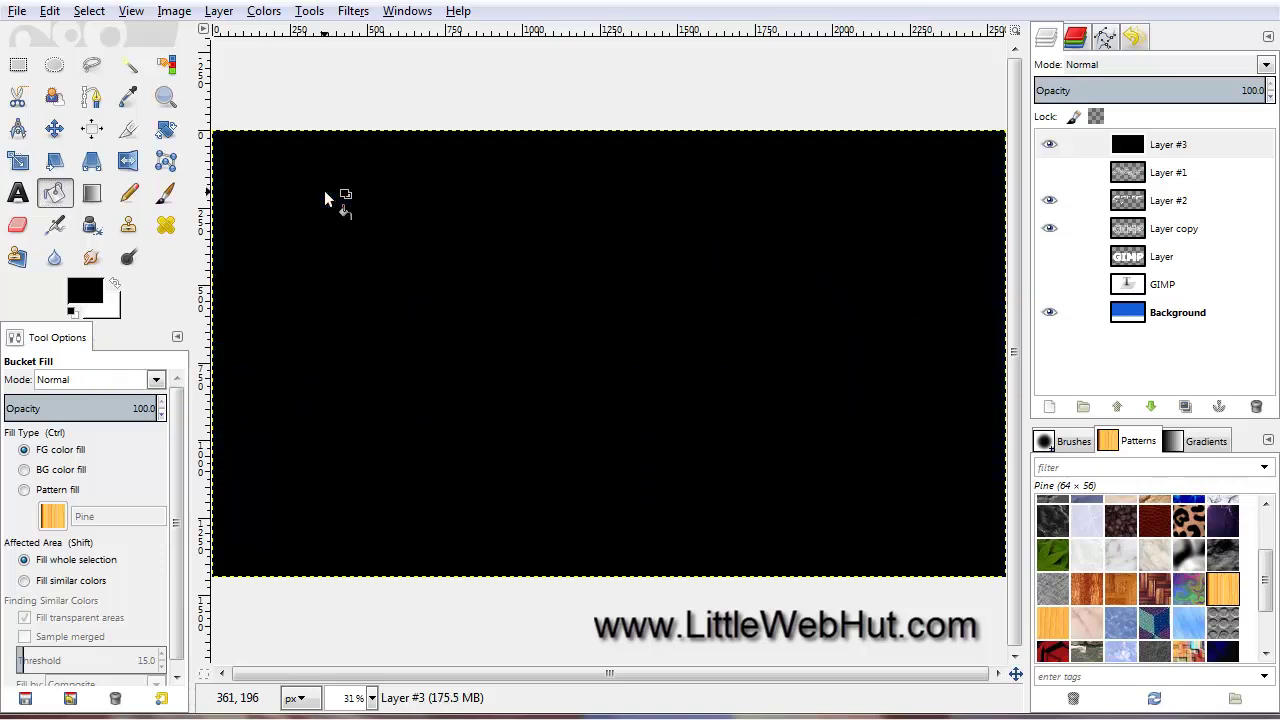
# Step: Apply HSV Noise to the black top layer with the Value amount raised to its maximum
pyautogui.click(355, 12)
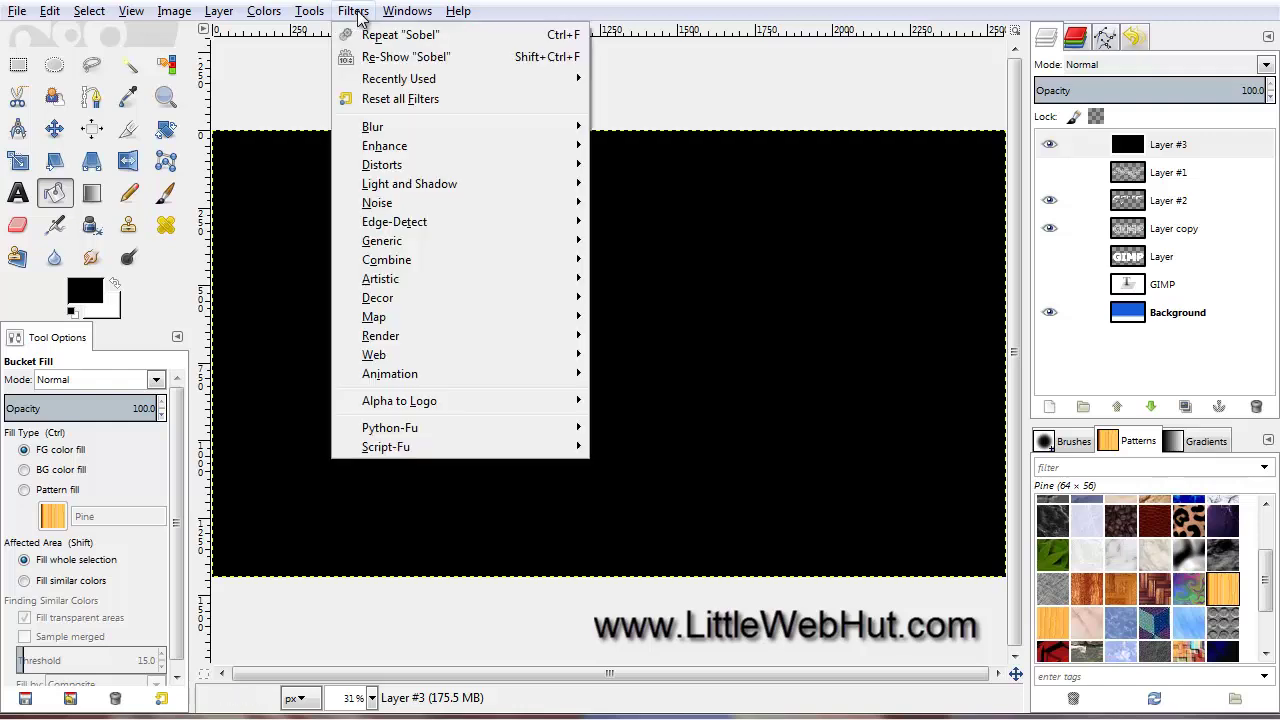
pyautogui.moveTo(432, 204)
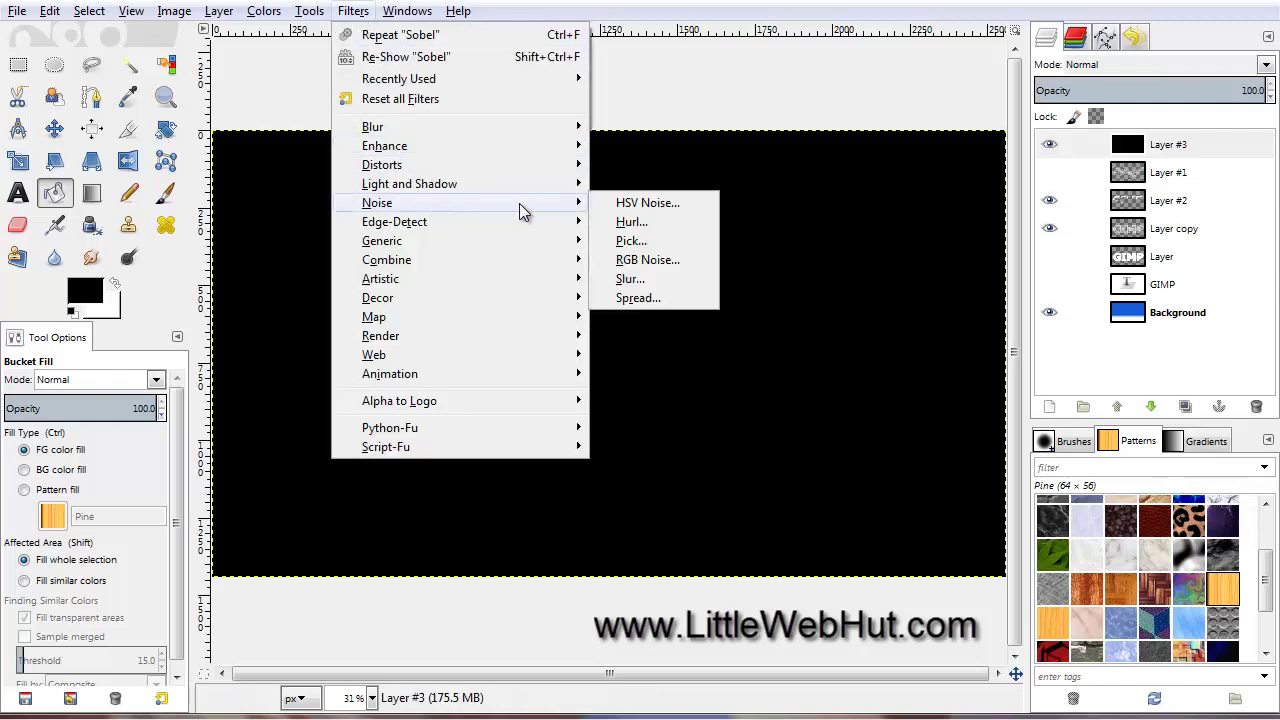
pyautogui.click(677, 205)
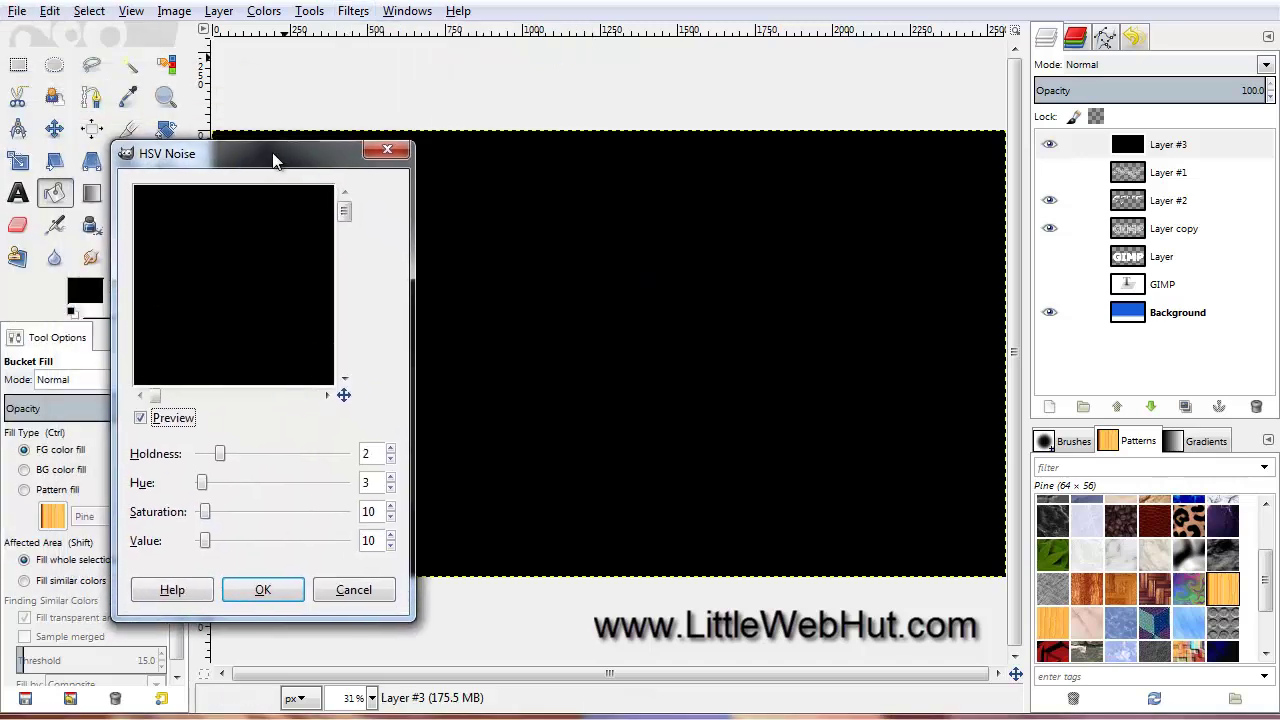
pyautogui.moveTo(273, 160); pyautogui.dragTo(276, 161)
pyautogui.moveTo(209, 548); pyautogui.dragTo(372, 558)
pyautogui.click(266, 591)
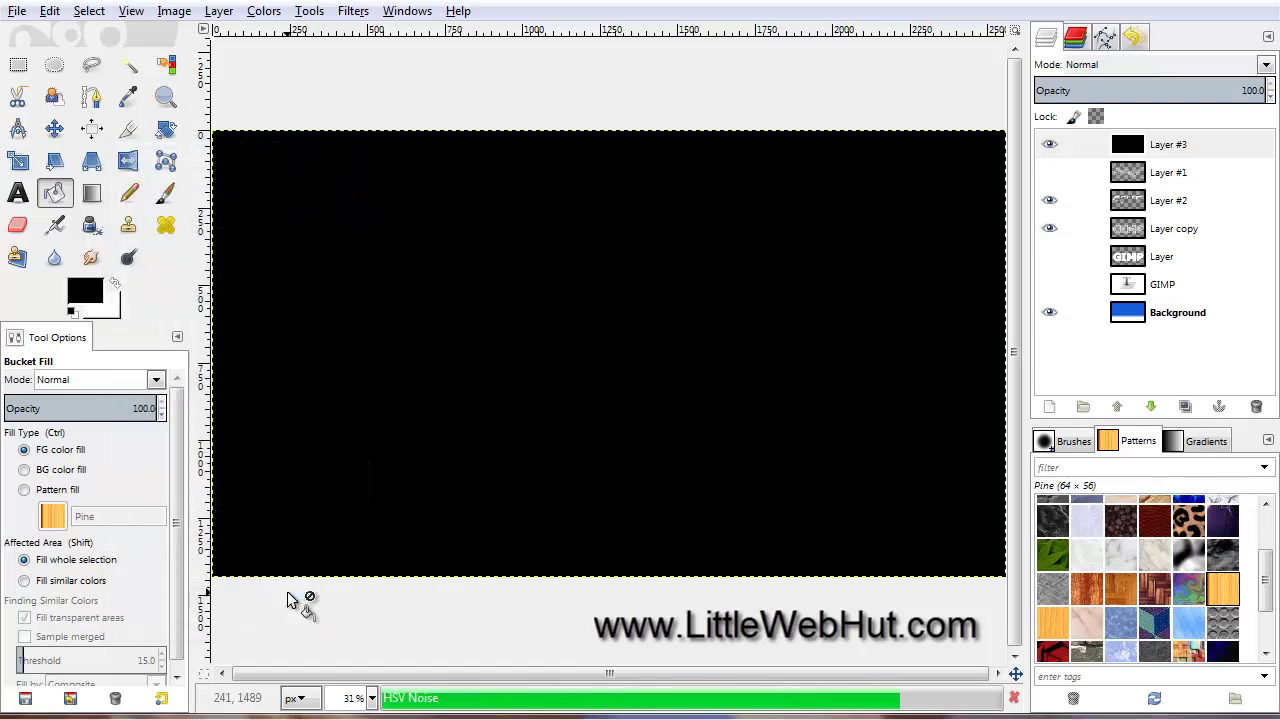
# Step: Apply the Sparkle filter with 10 spike points to the noise layer and set the layer's blend mode to Screen
pyautogui.click(353, 12)
pyautogui.moveTo(450, 196)
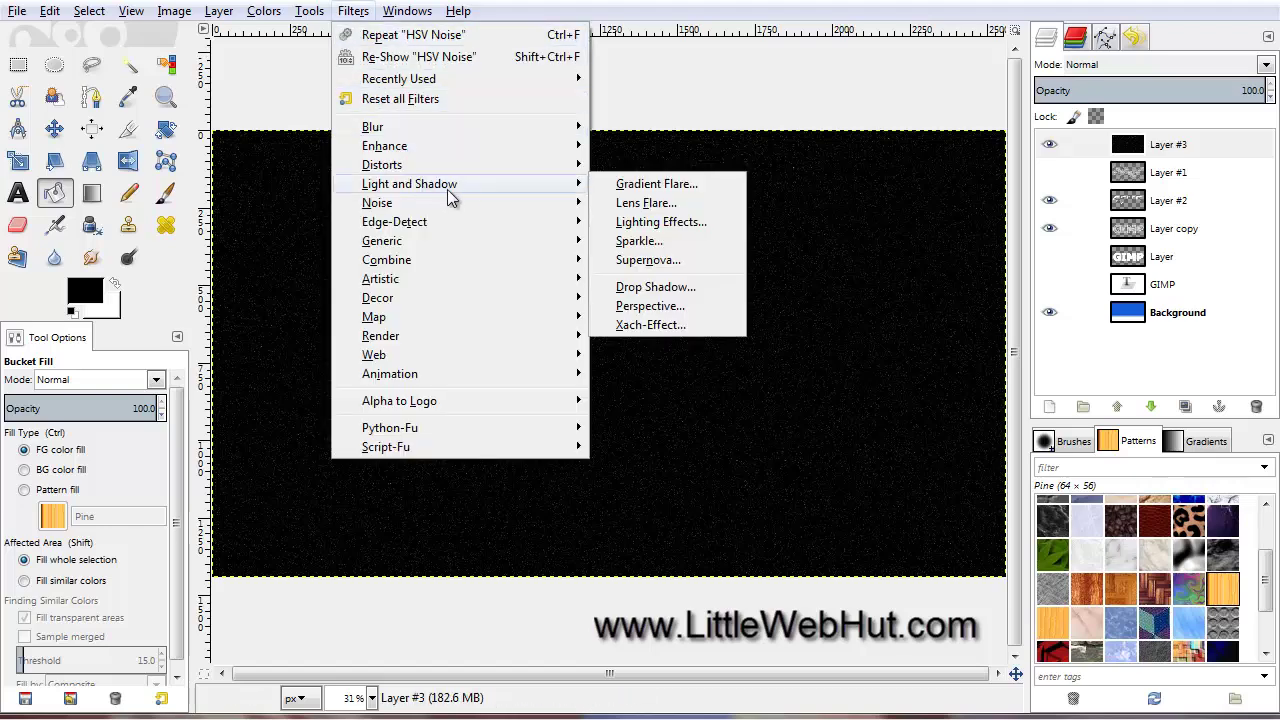
pyautogui.click(638, 241)
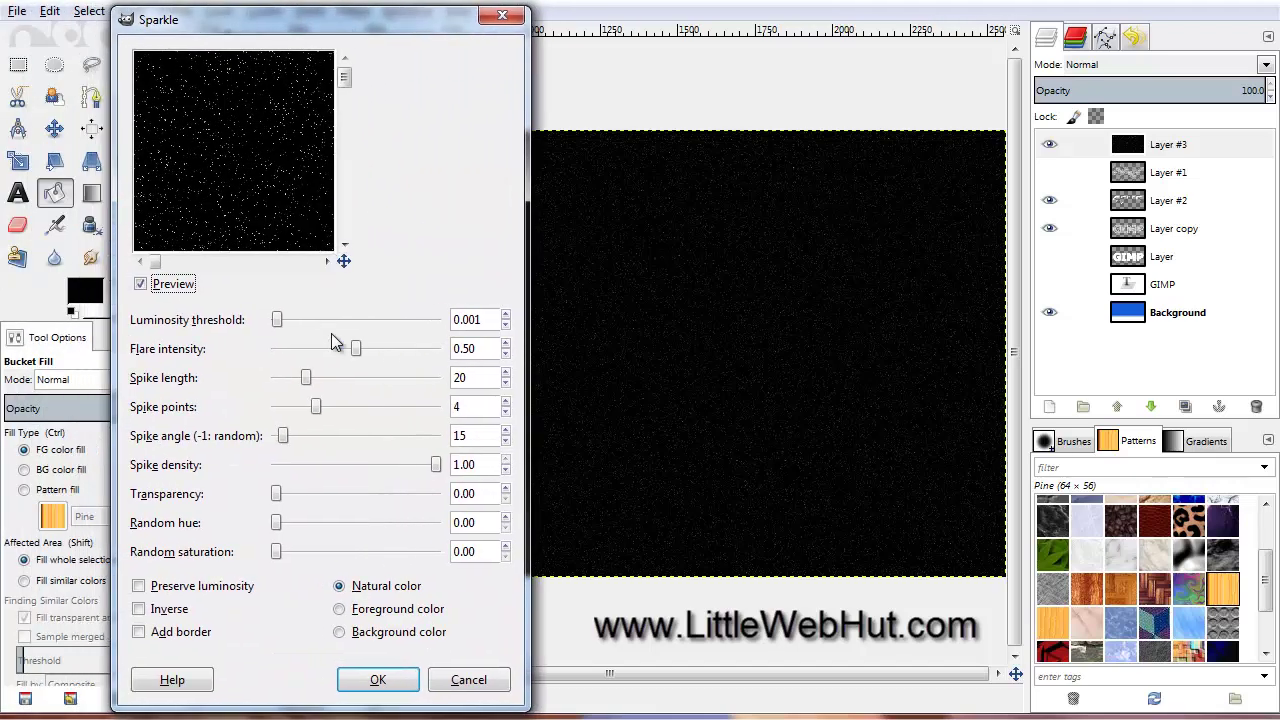
pyautogui.moveTo(316, 407); pyautogui.dragTo(374, 408)
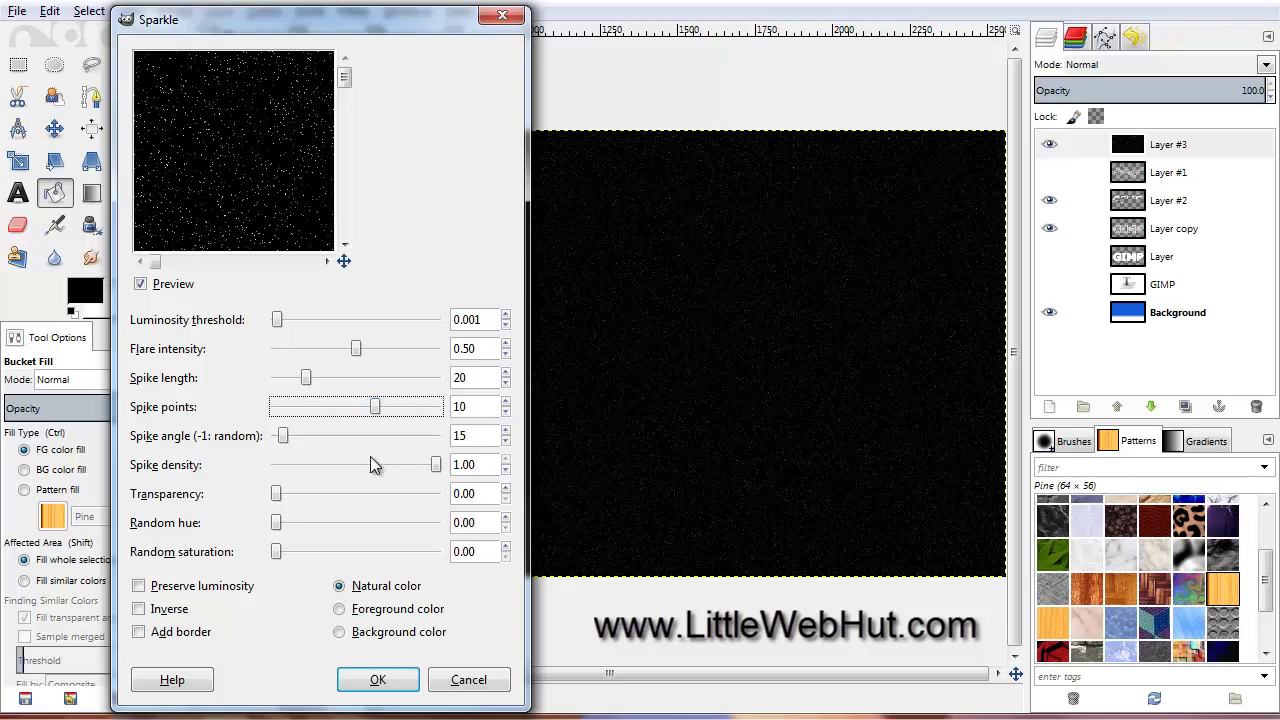
pyautogui.click(376, 679)
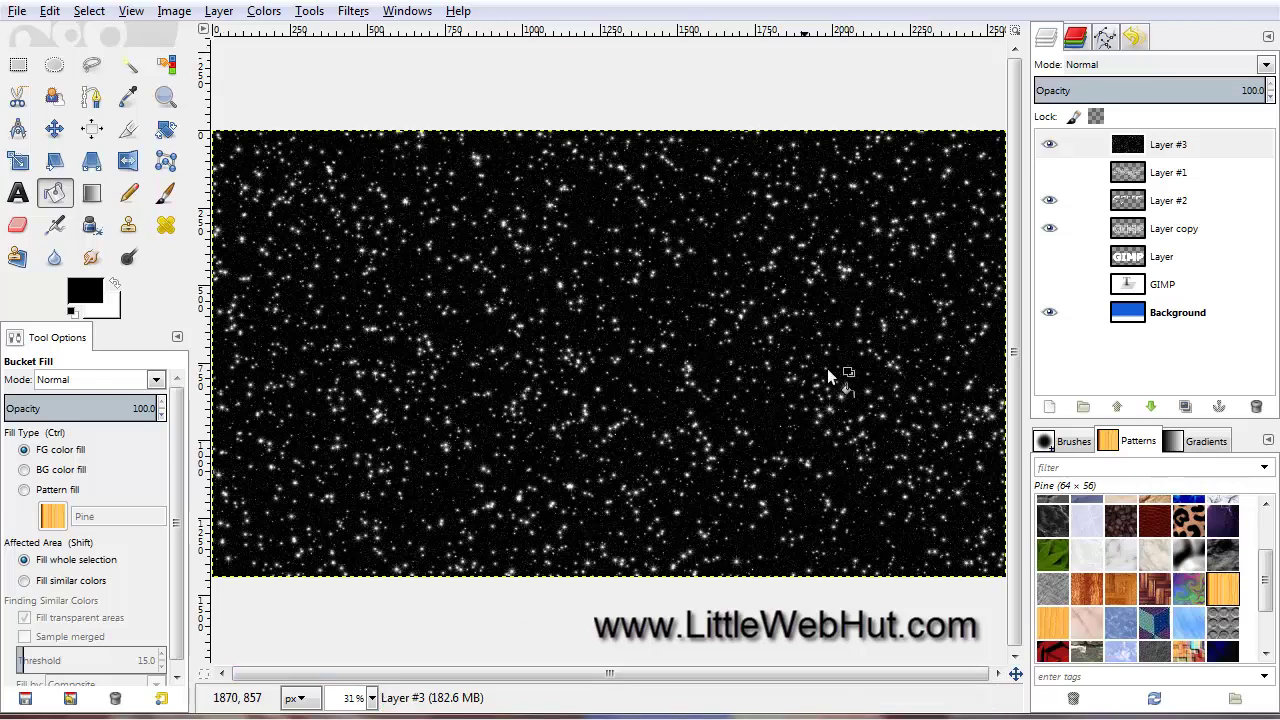
pyautogui.click(1124, 64)
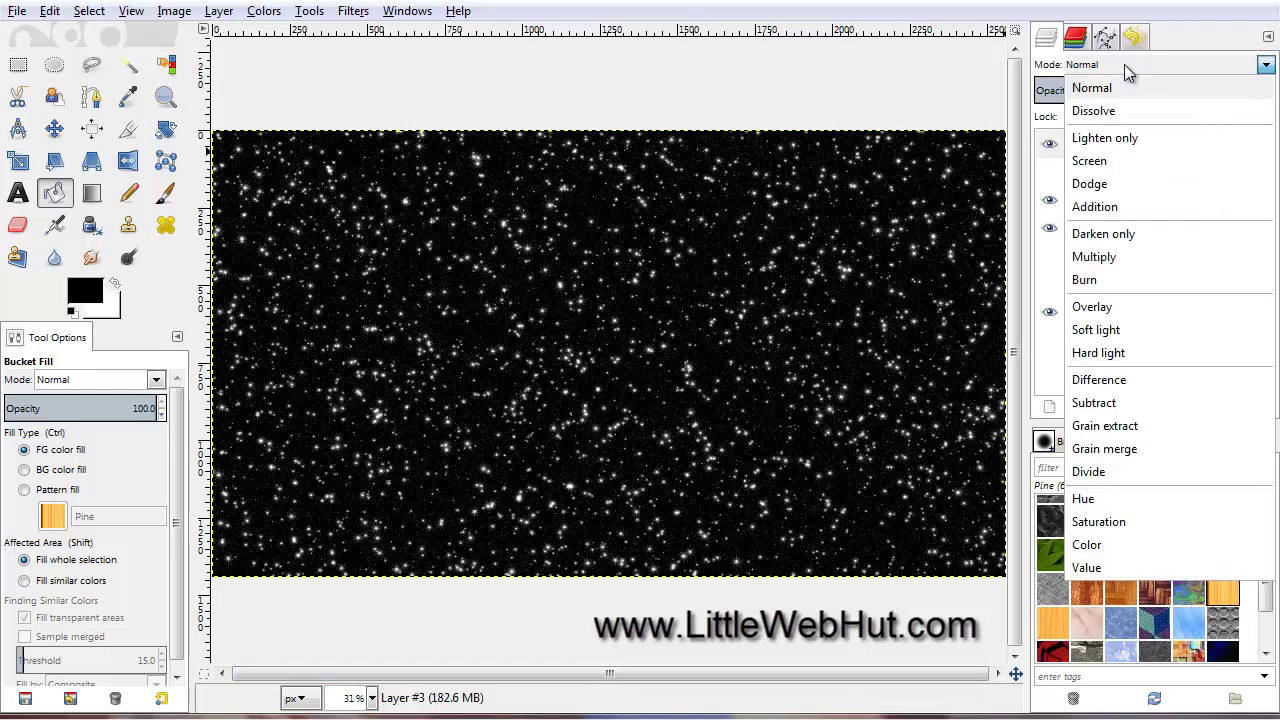
pyautogui.click(1111, 163)
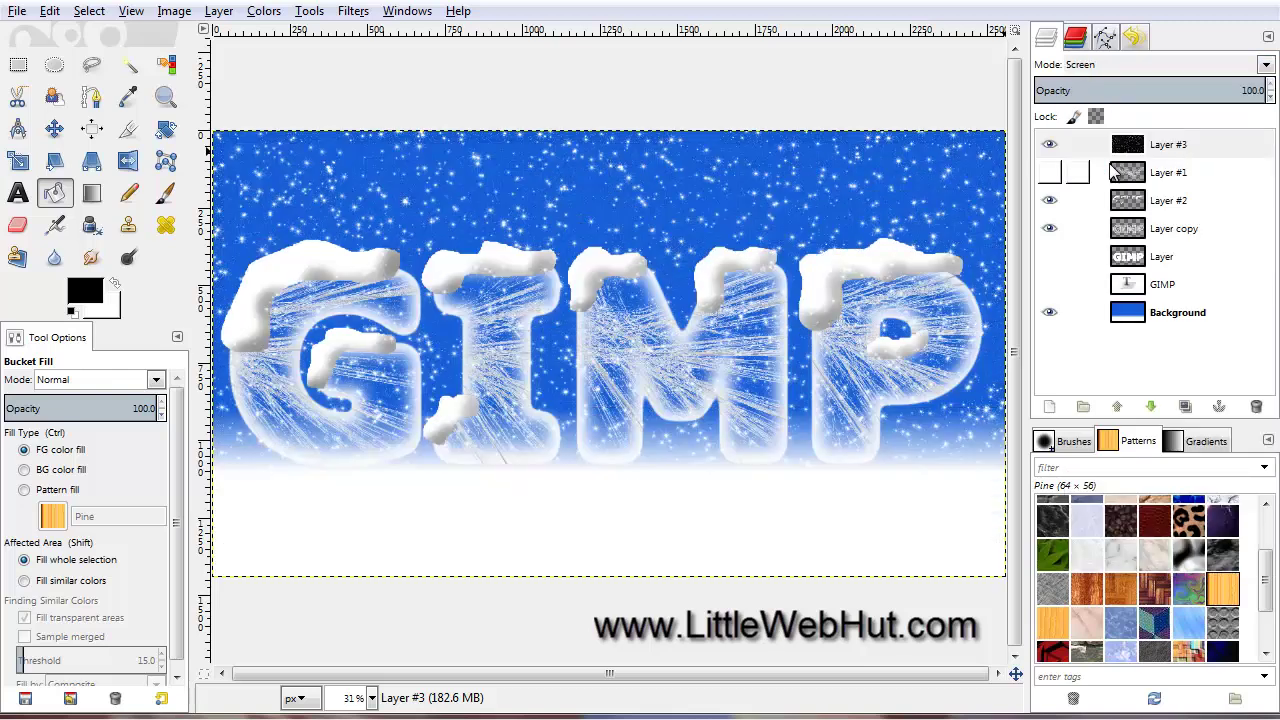